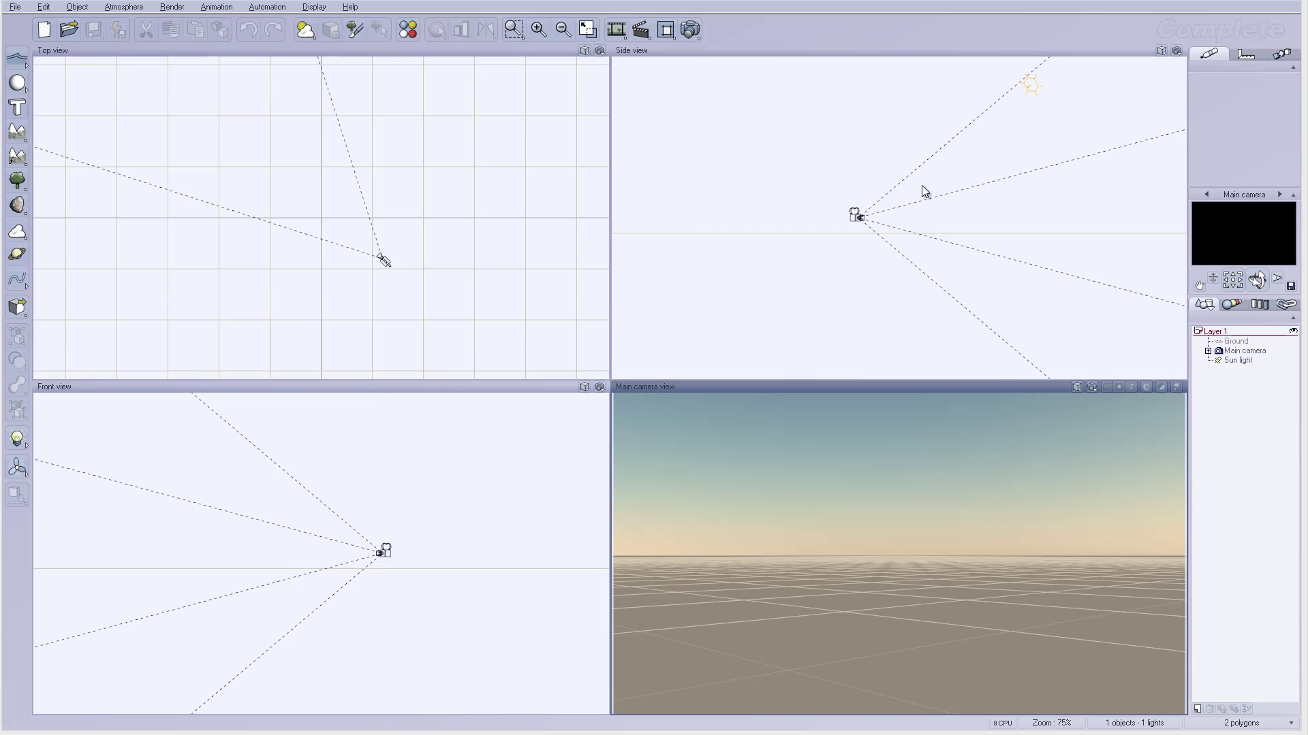
Select the main camera and reposition it in the Top view.
right_click_drag(922, 186, 889, 251)
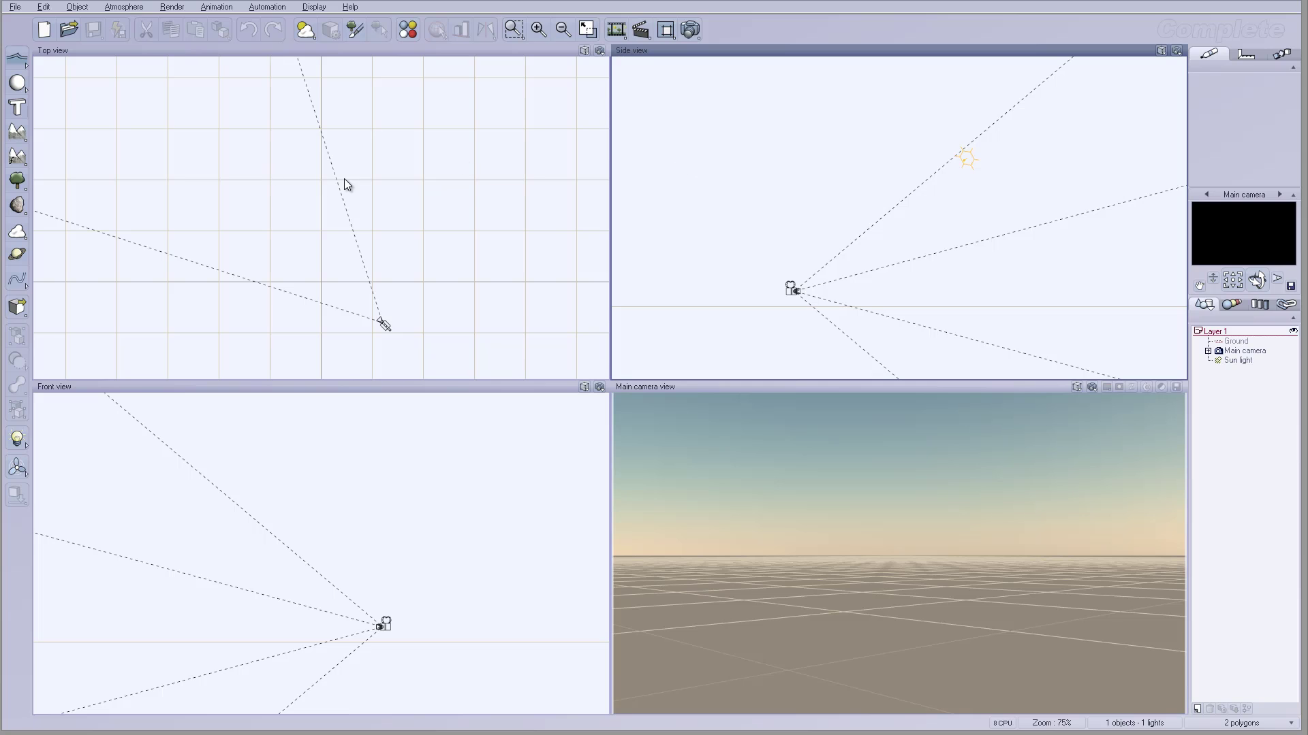
right_click_drag(346, 180, 475, 197)
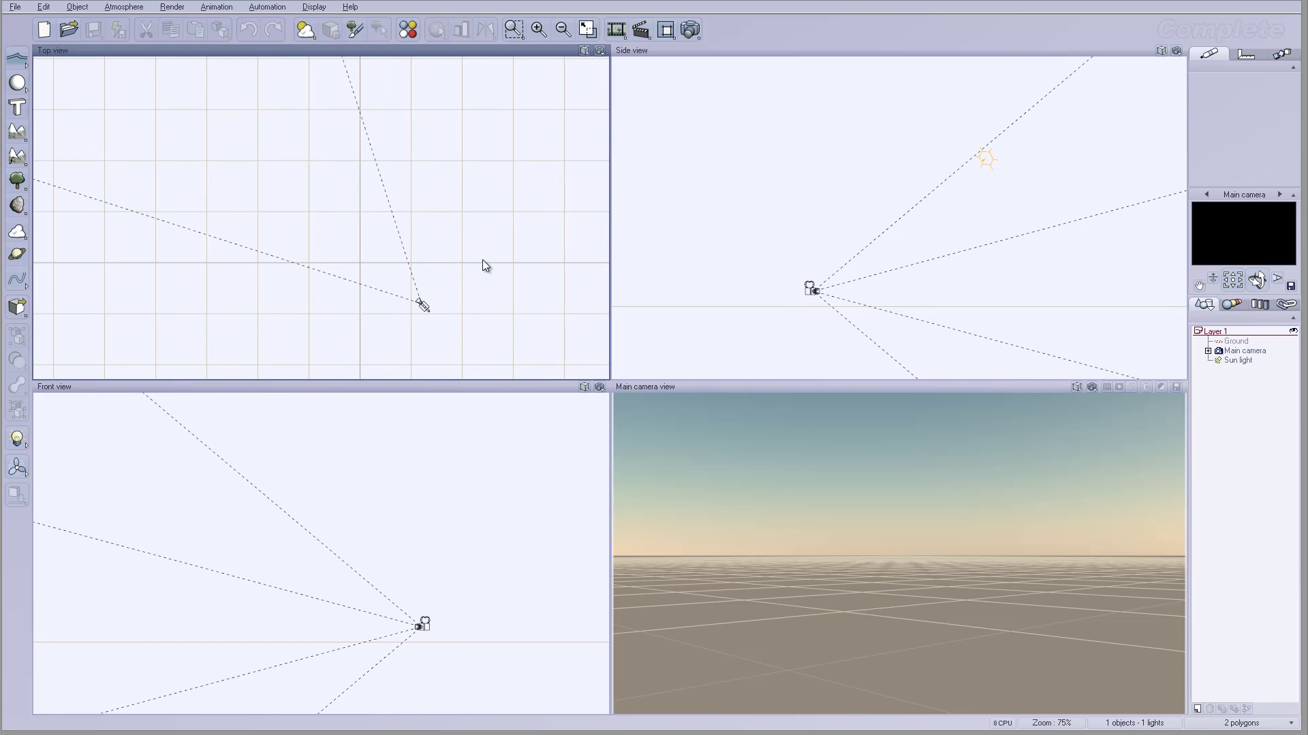
left_click(422, 305)
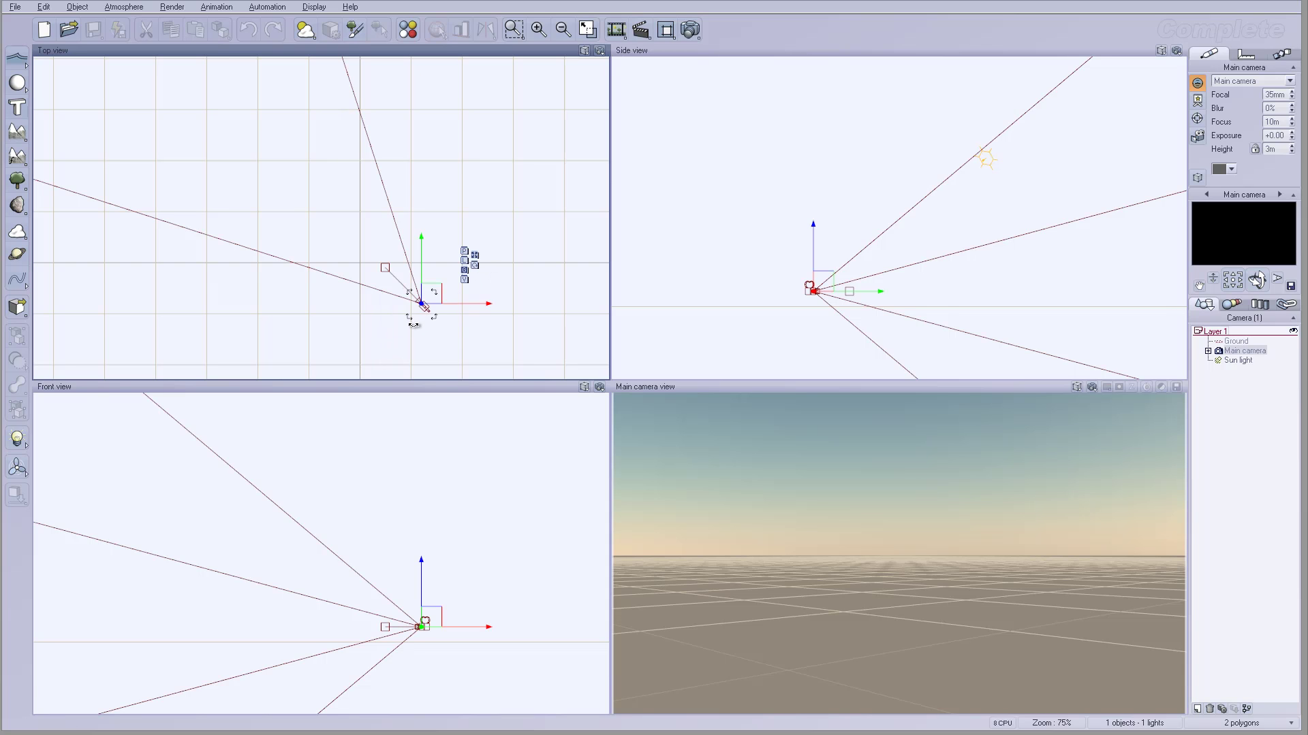
left_click_drag(431, 295, 368, 344)
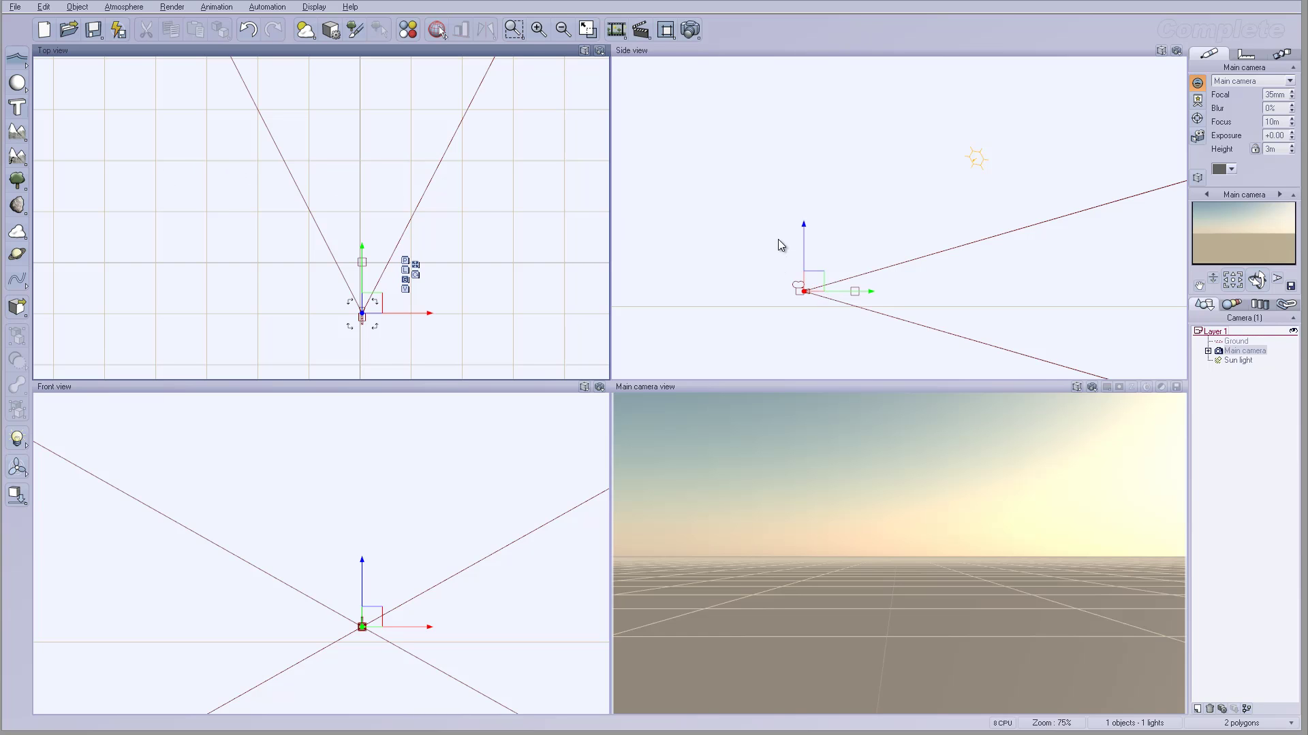
Raise the camera to 9.8 m in the Side view and tilt it upward toward the sky.
left_click(796, 285)
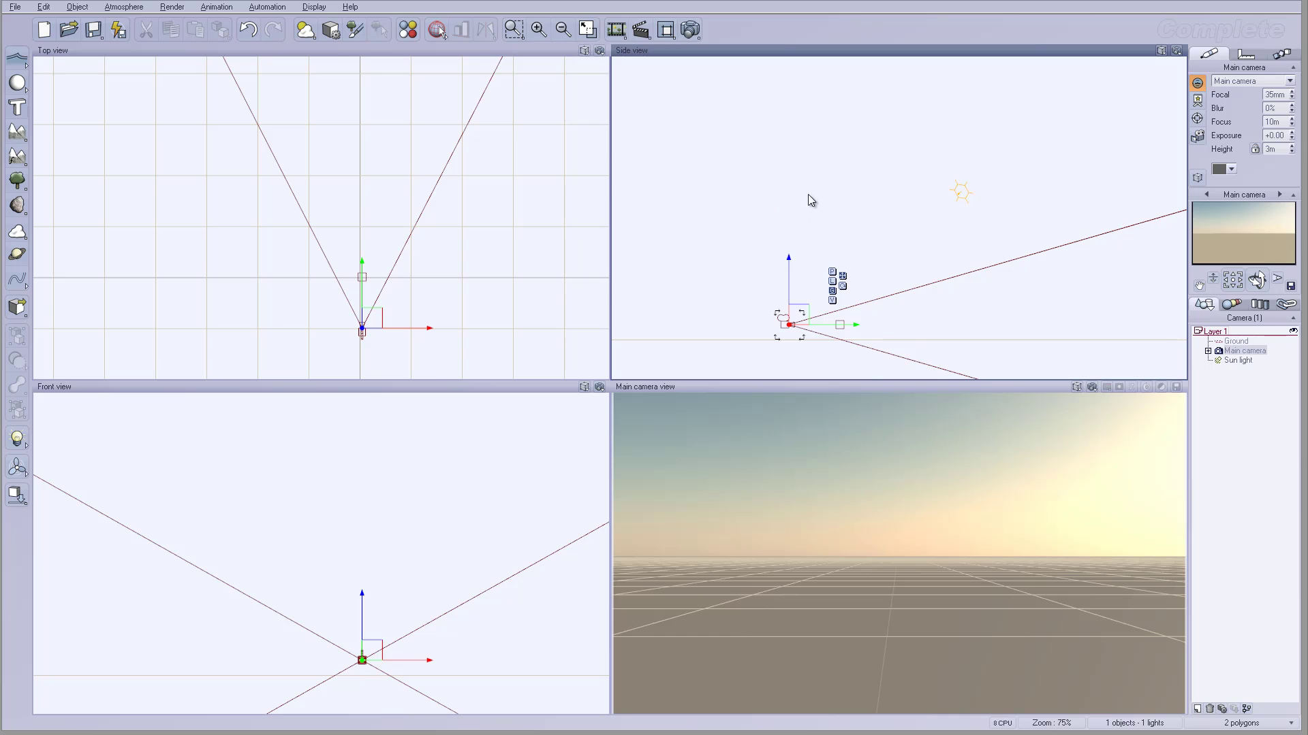
right_click_drag(913, 301, 873, 305)
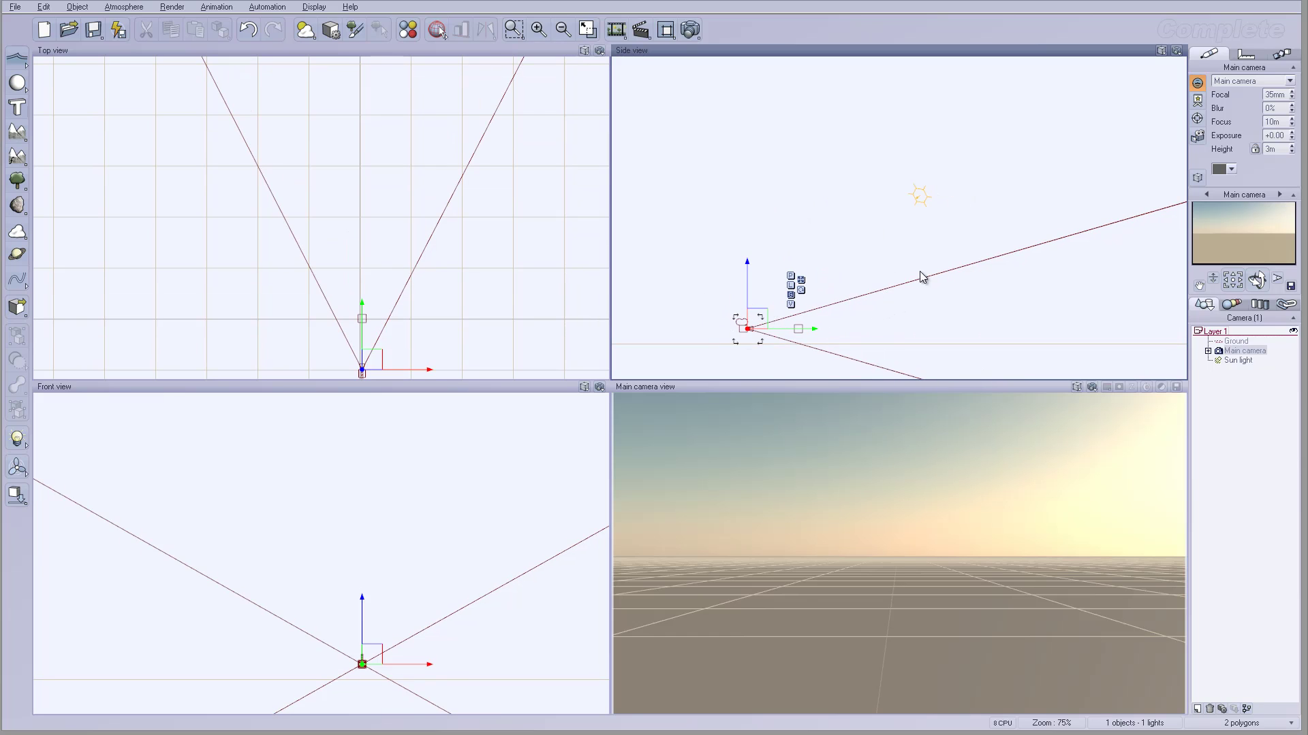
right_click_drag(446, 282, 415, 204)
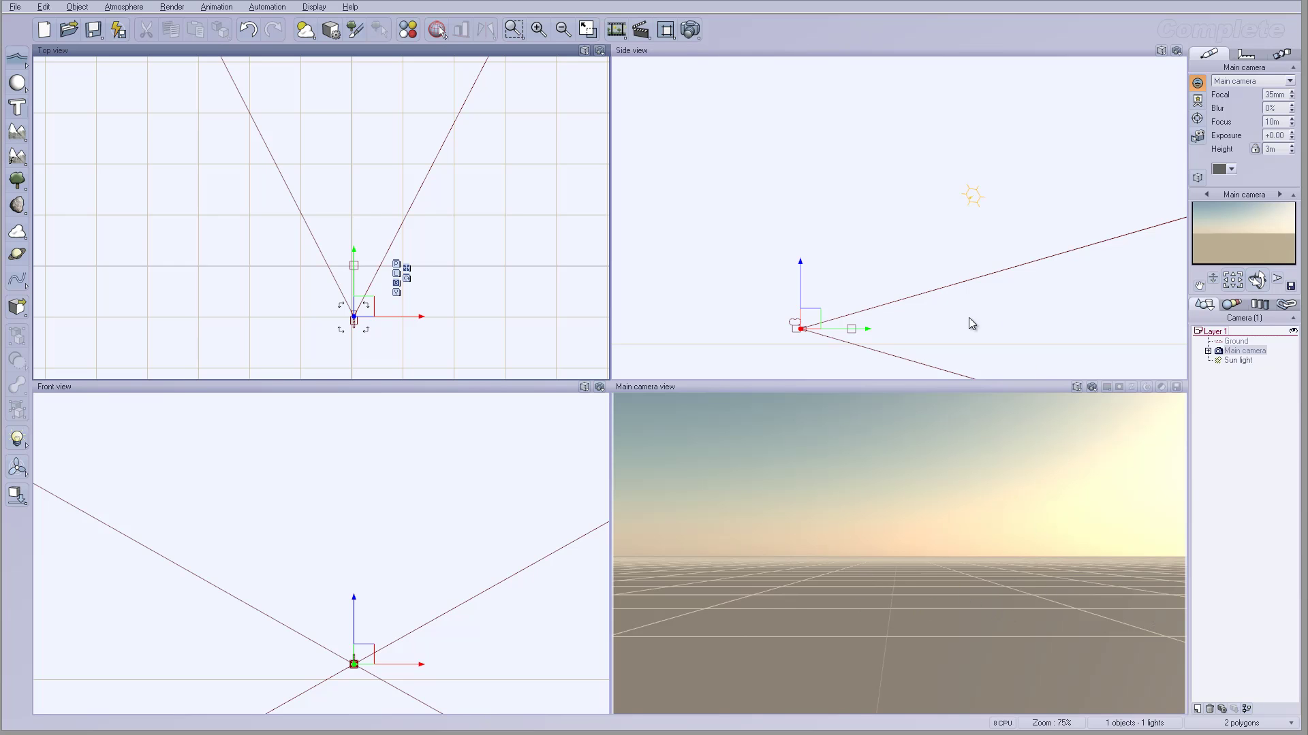
left_click_drag(946, 268, 952, 278)
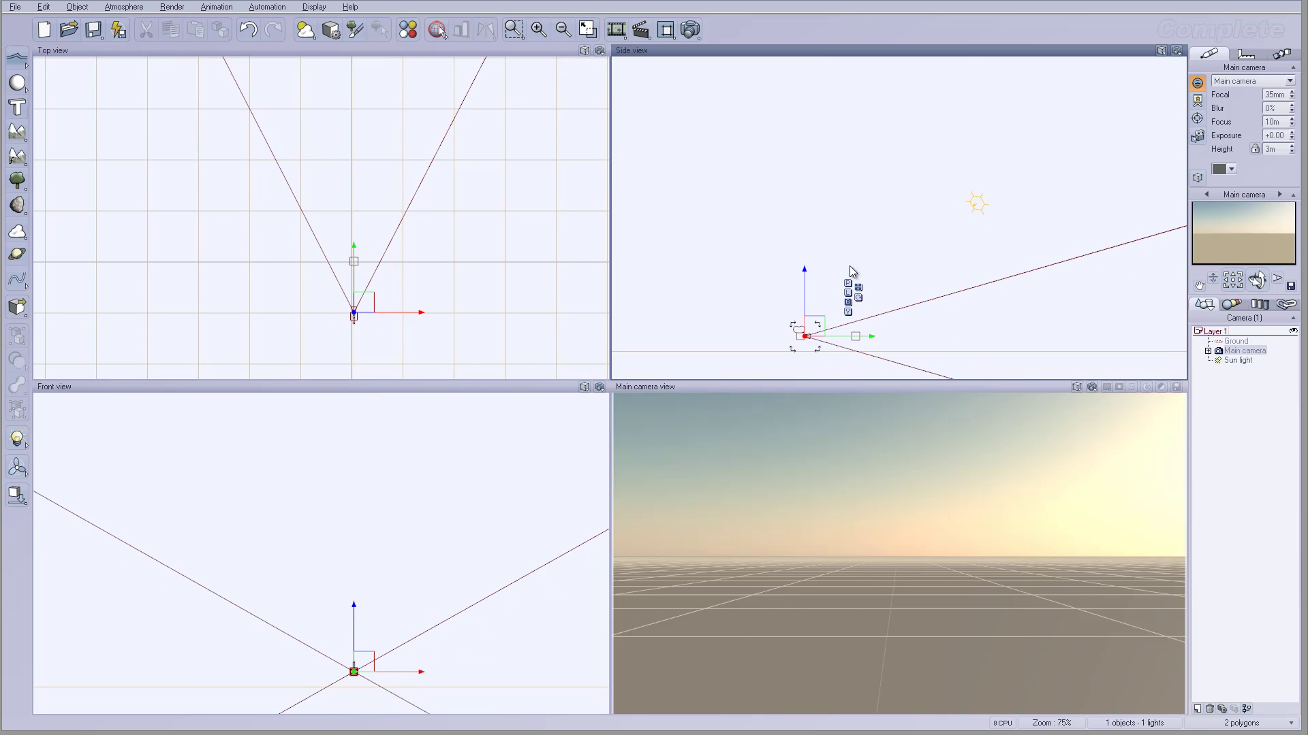
left_click_drag(809, 351, 791, 295)
left_click_drag(1257, 279, 1257, 259)
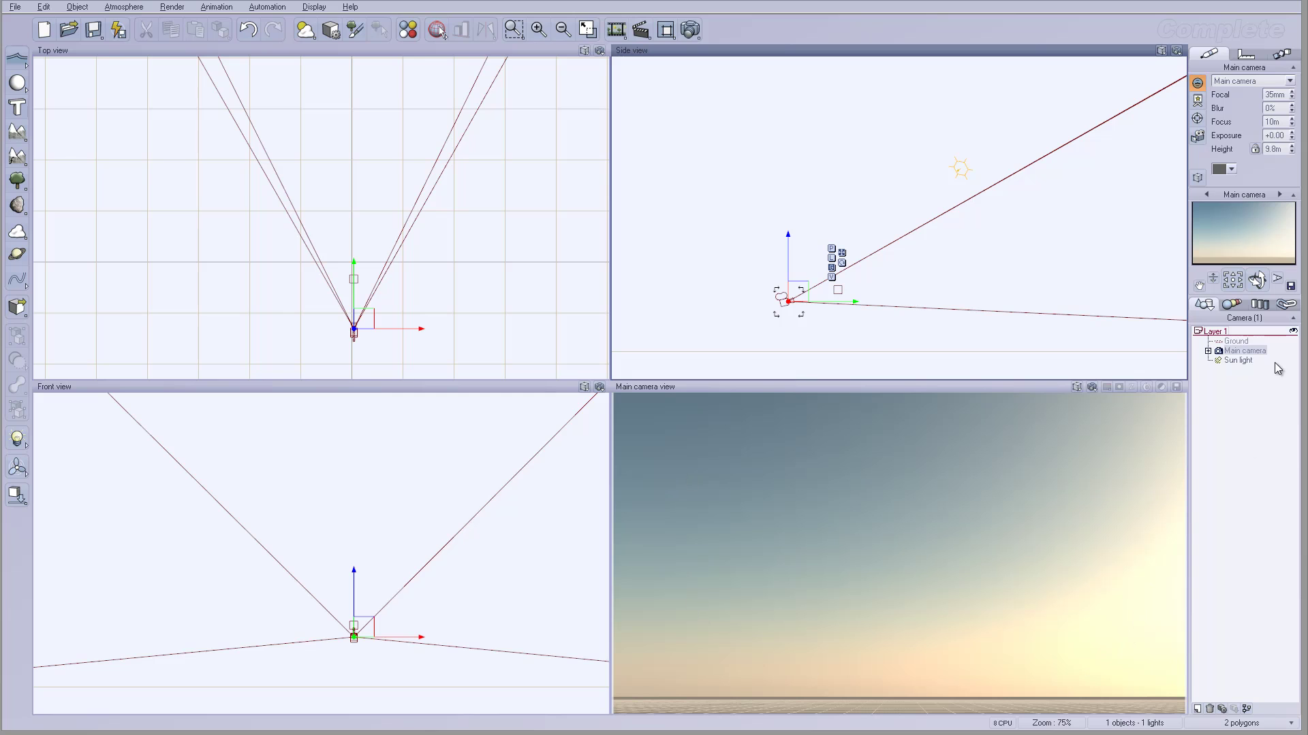
Move the sun light in the Top and Side views so its glow sits upper right.
left_click(1238, 361)
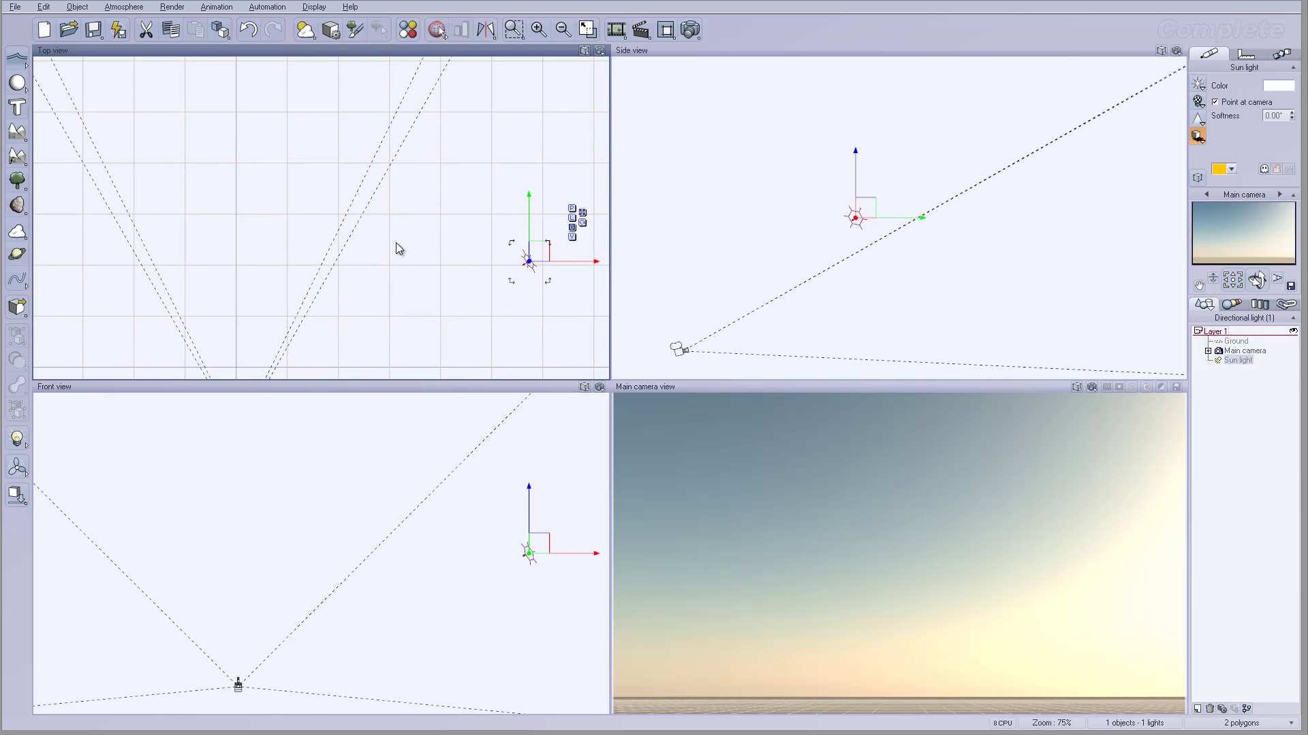
left_click_drag(525, 263, 335, 185)
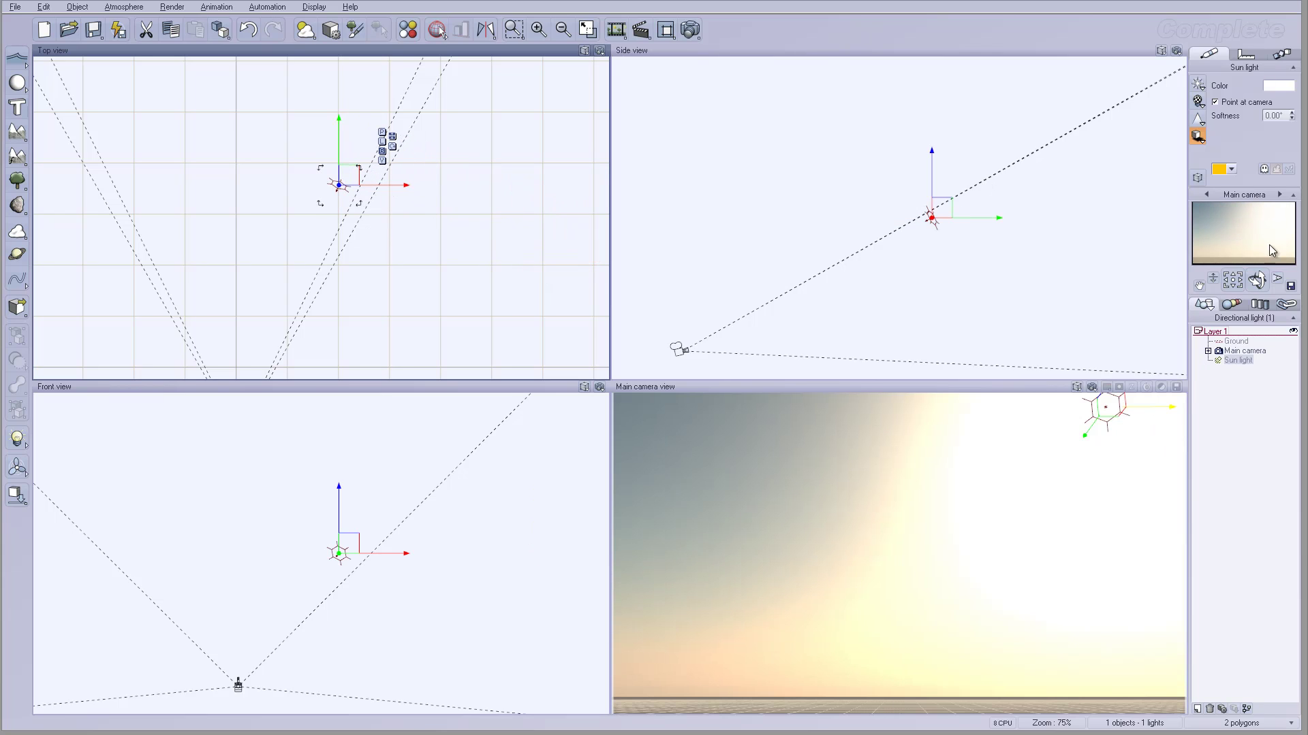
left_click_drag(937, 207, 940, 229)
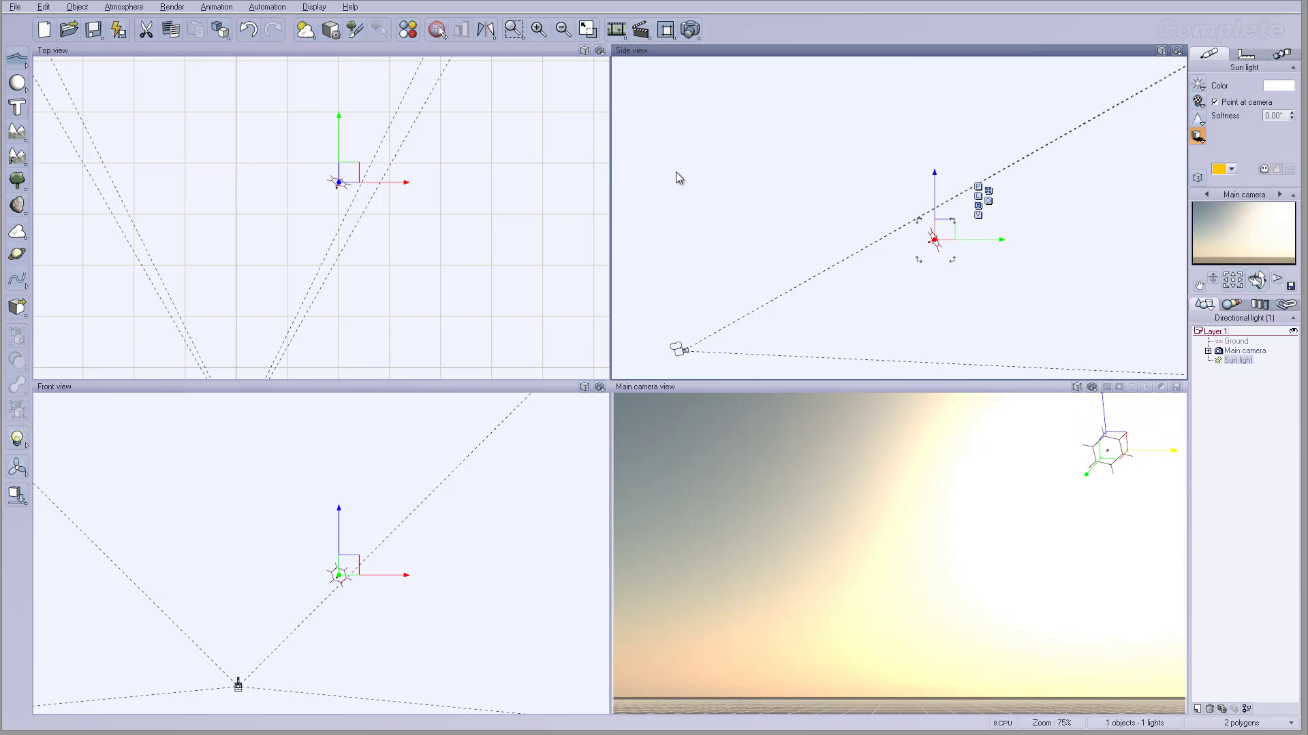
right_click_drag(452, 210, 375, 129)
left_click_drag(375, 129, 444, 211)
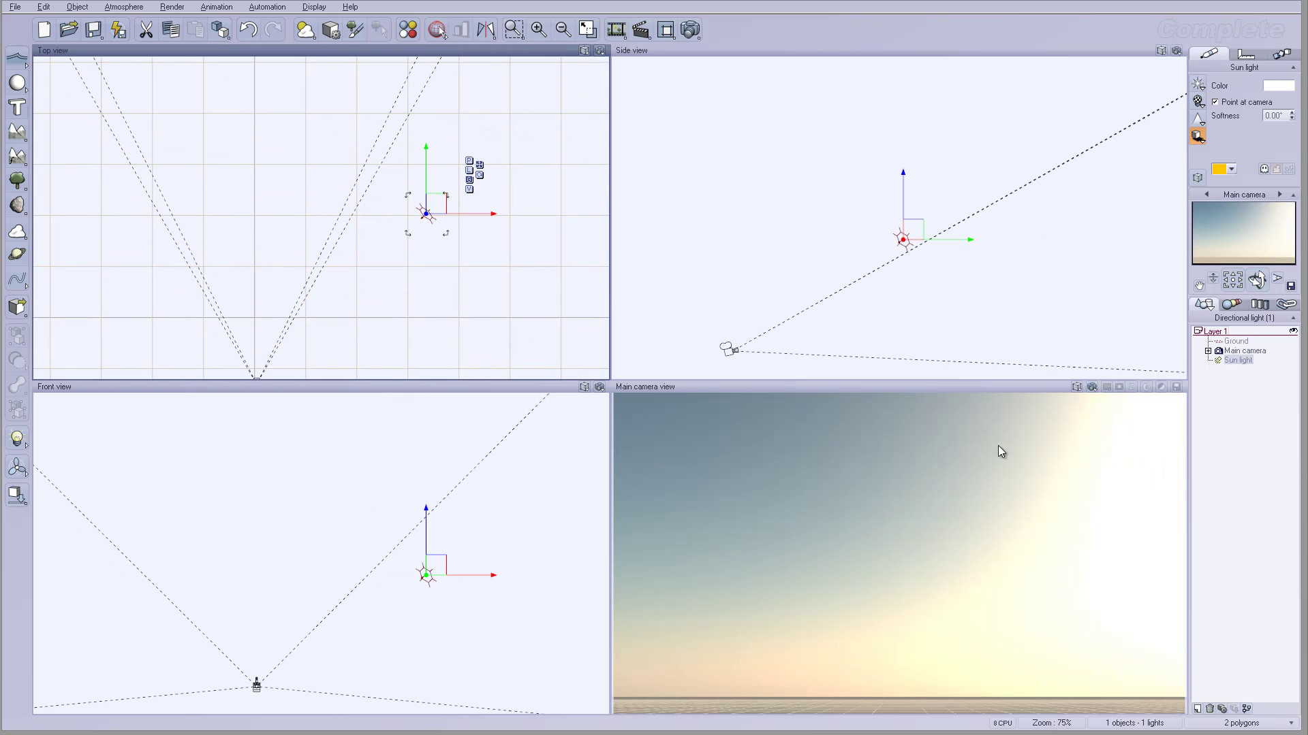
right_click_drag(523, 243, 586, 222)
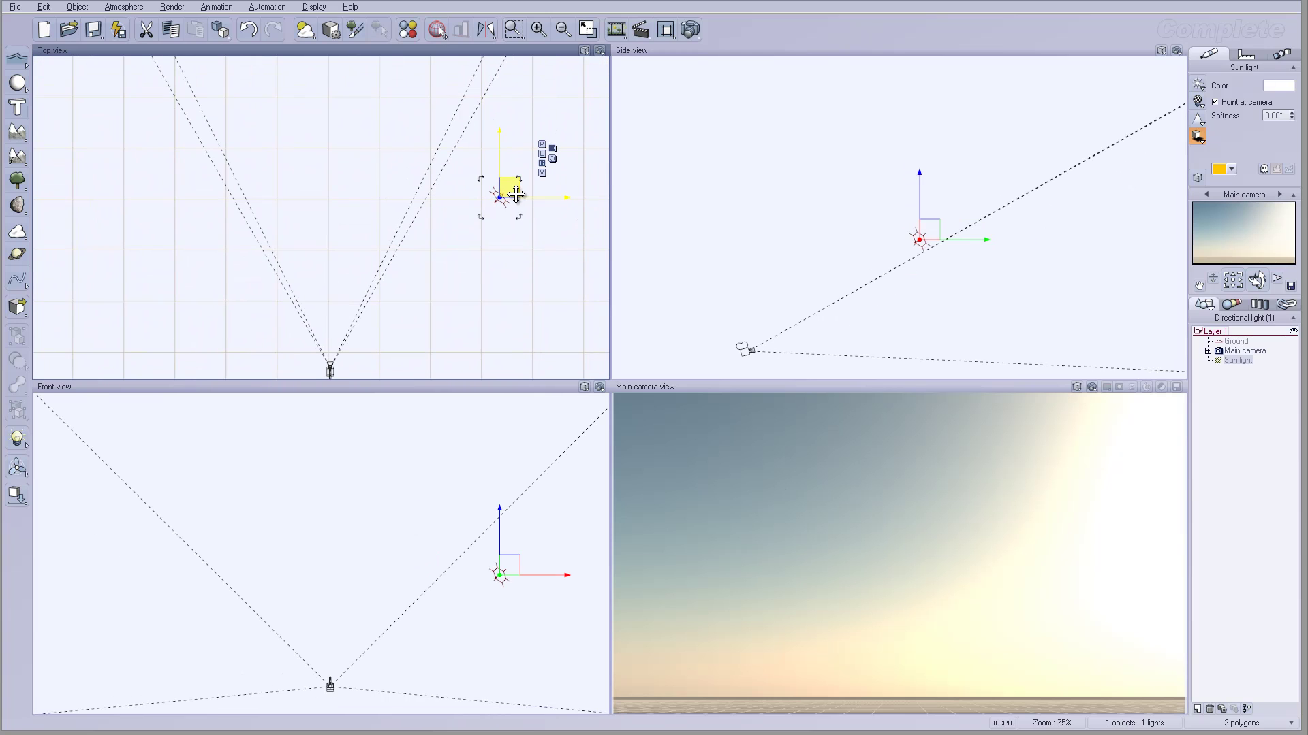
left_click_drag(515, 193, 447, 157)
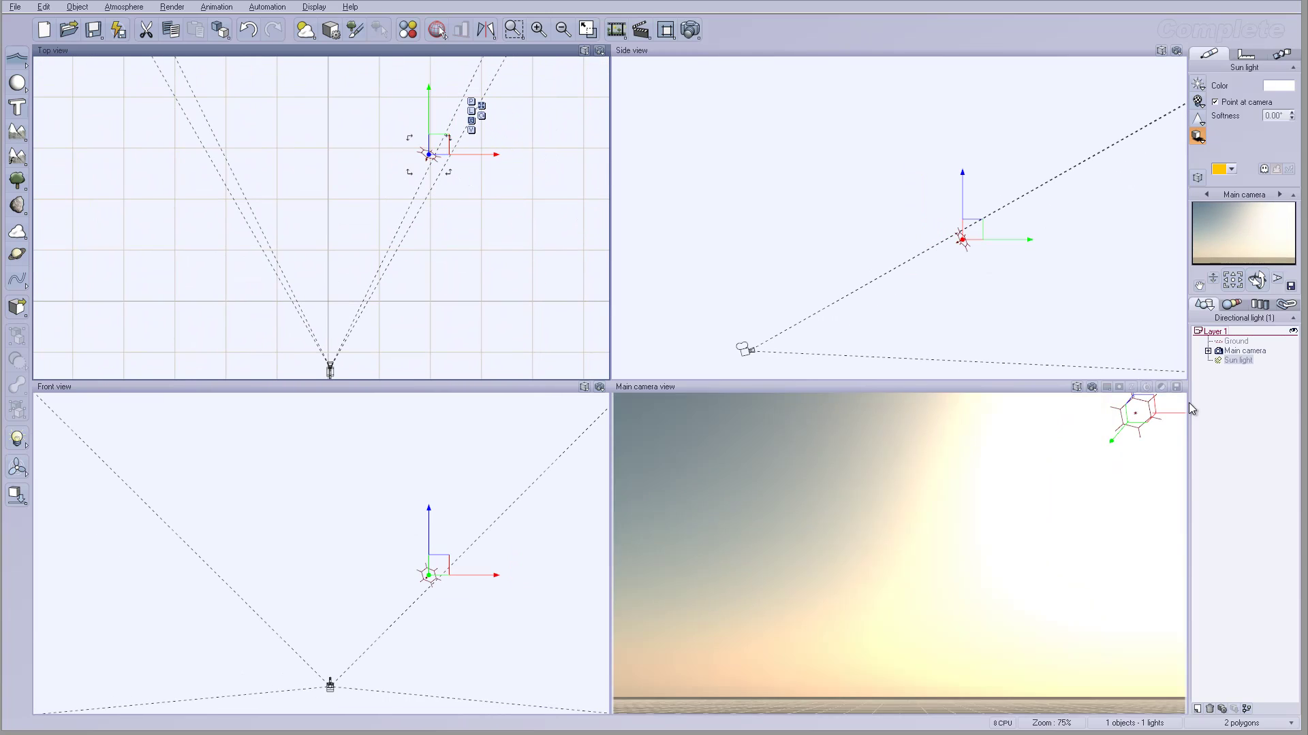
left_click(976, 243)
left_click_drag(975, 244, 981, 264)
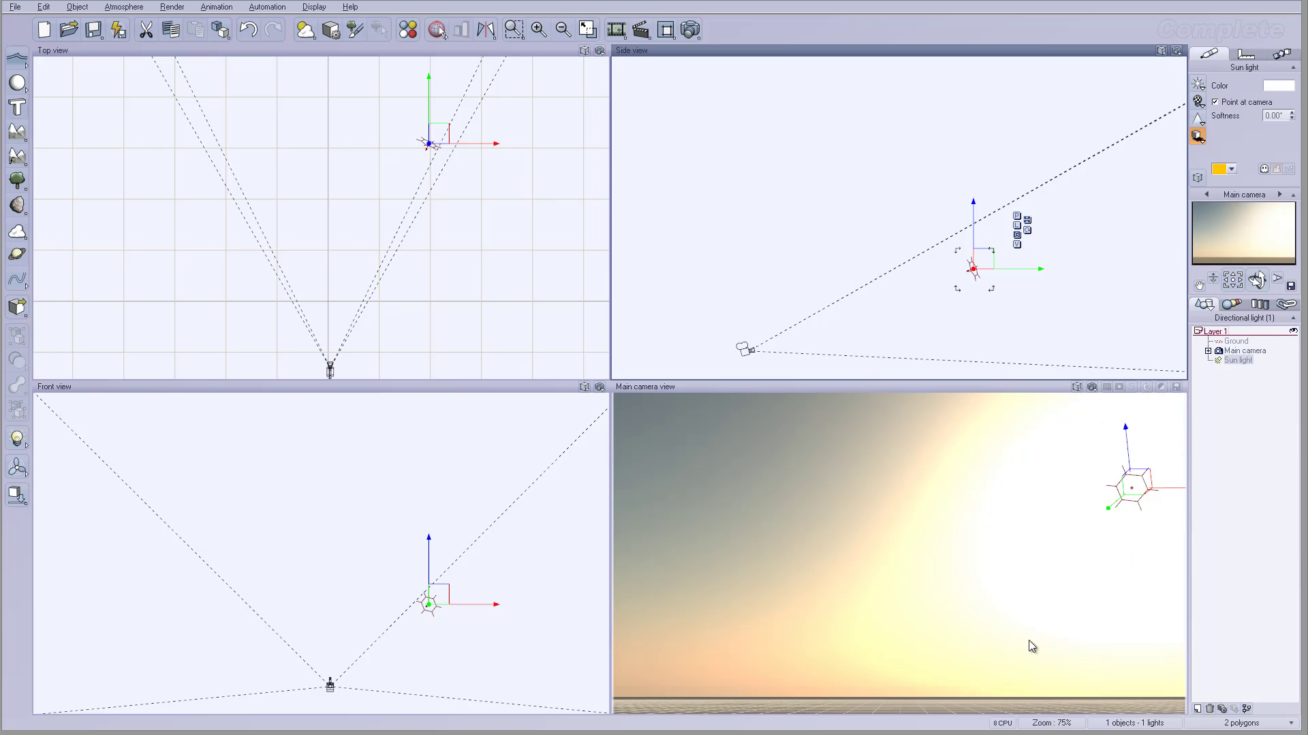
Open the Atmosphere Editor and switch the lighting model to Global radiosity.
right_click_drag(425, 156, 430, 144)
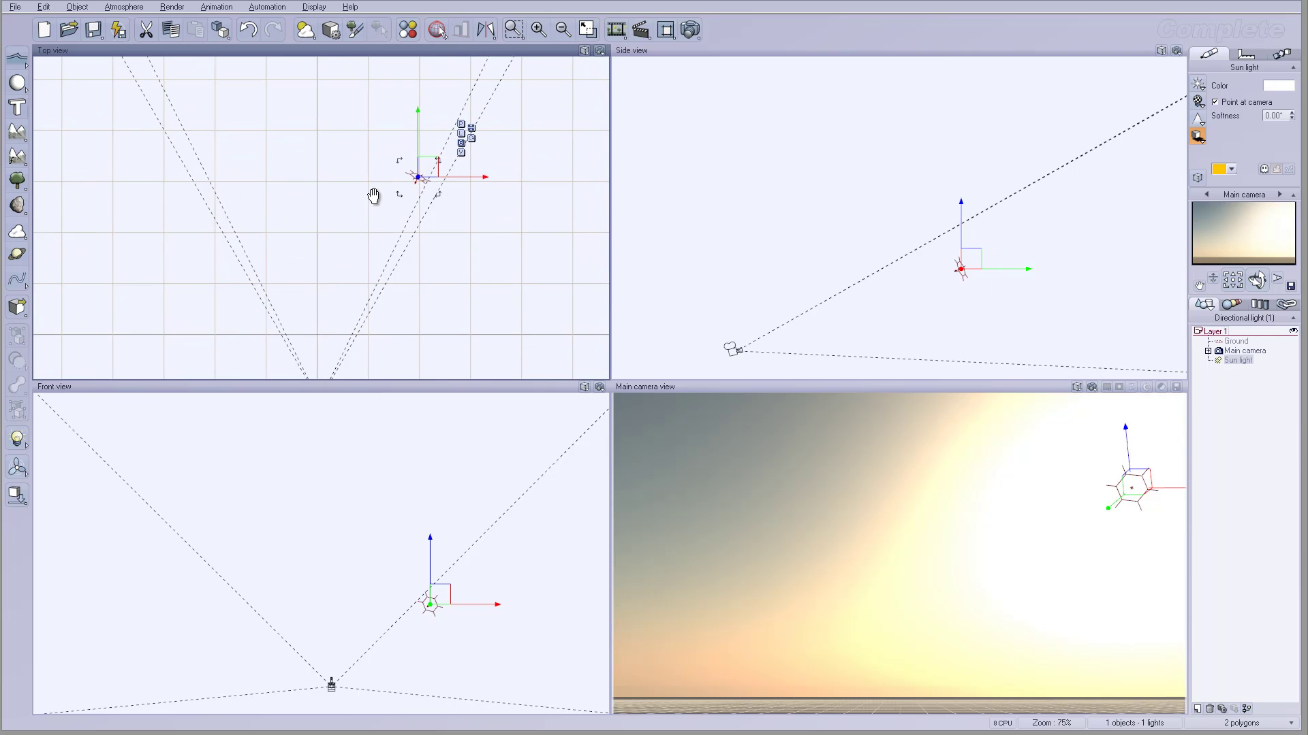
left_click(120, 9)
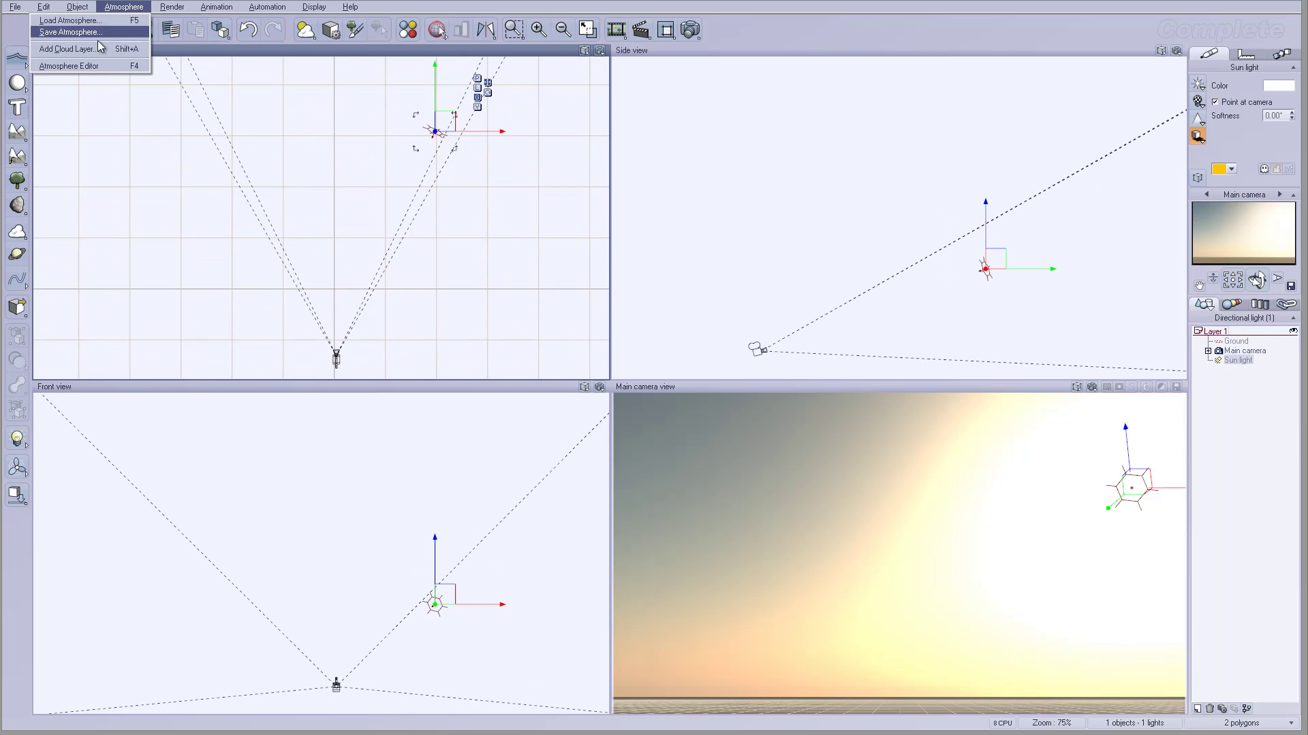
left_click(99, 65)
left_click_drag(661, 254, 664, 165)
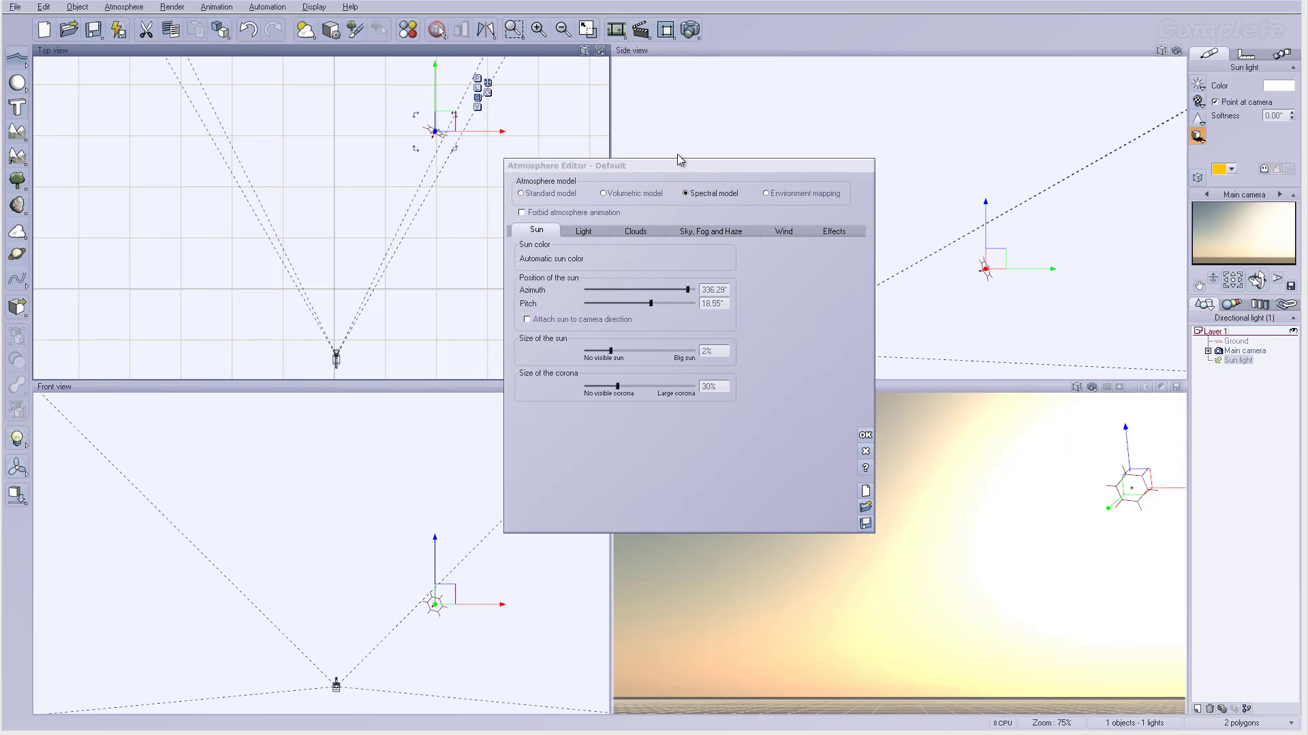
left_click(584, 232)
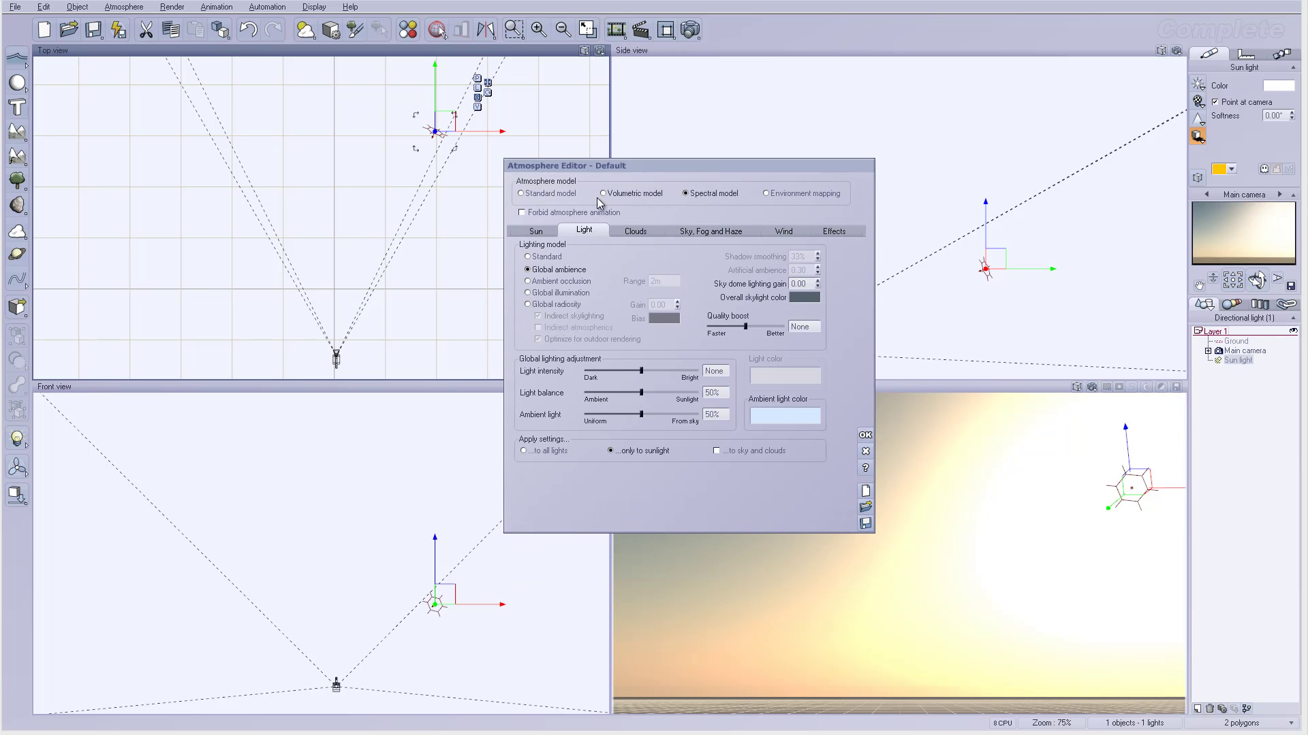
left_click(549, 307)
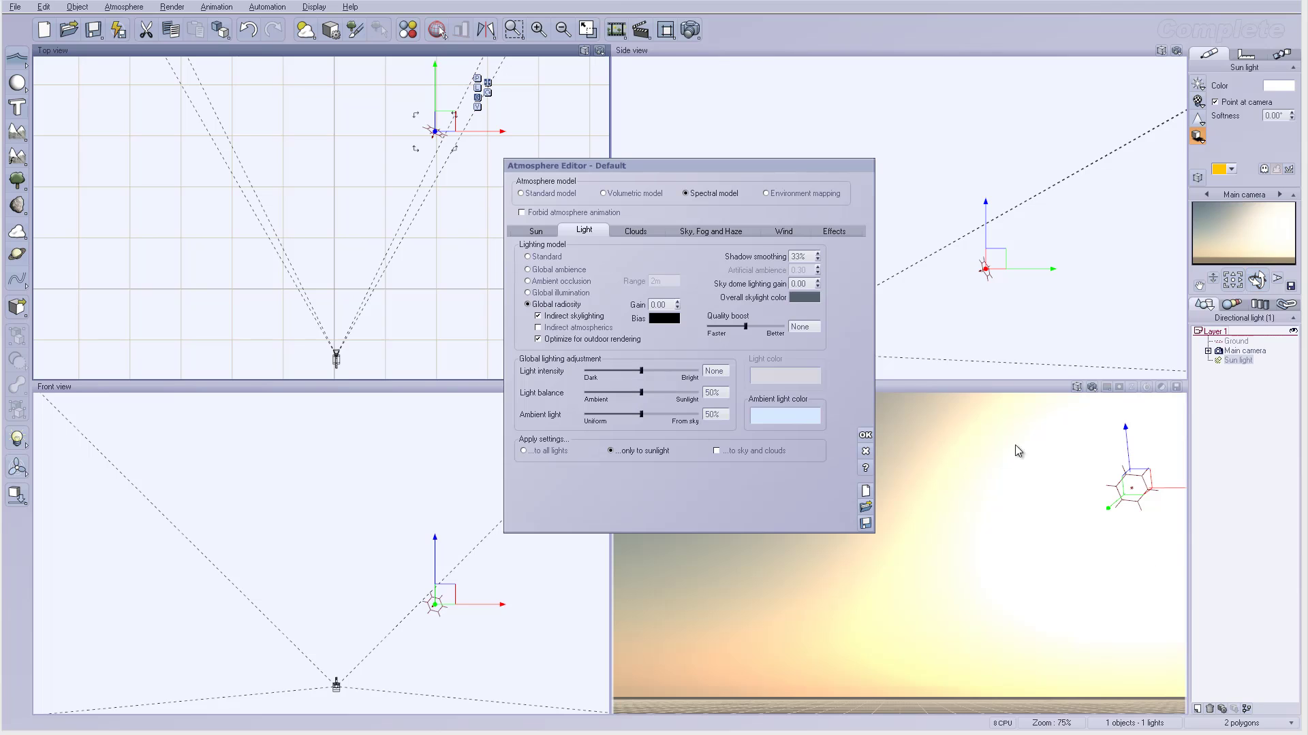
Set a pale blue ambient light colour and a light balance of about 78%.
right_click(783, 414)
left_click(819, 447)
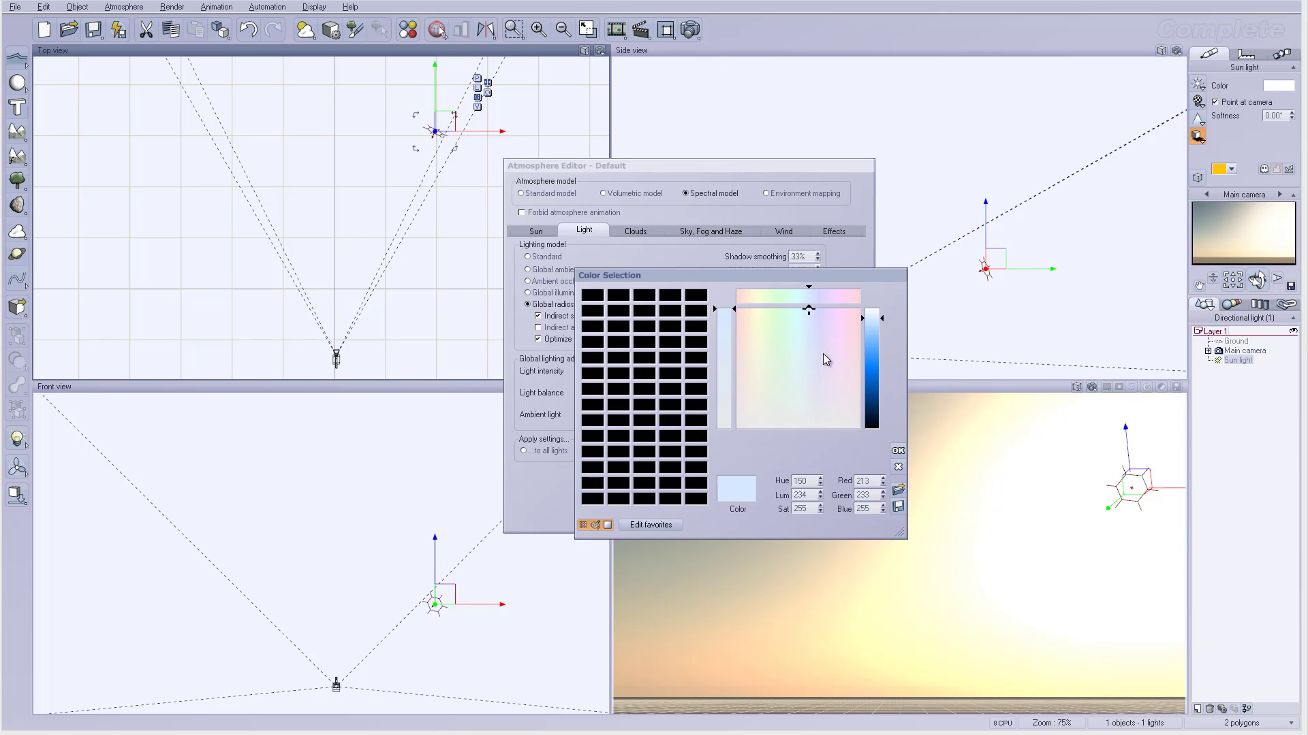
left_click_drag(809, 309, 808, 394)
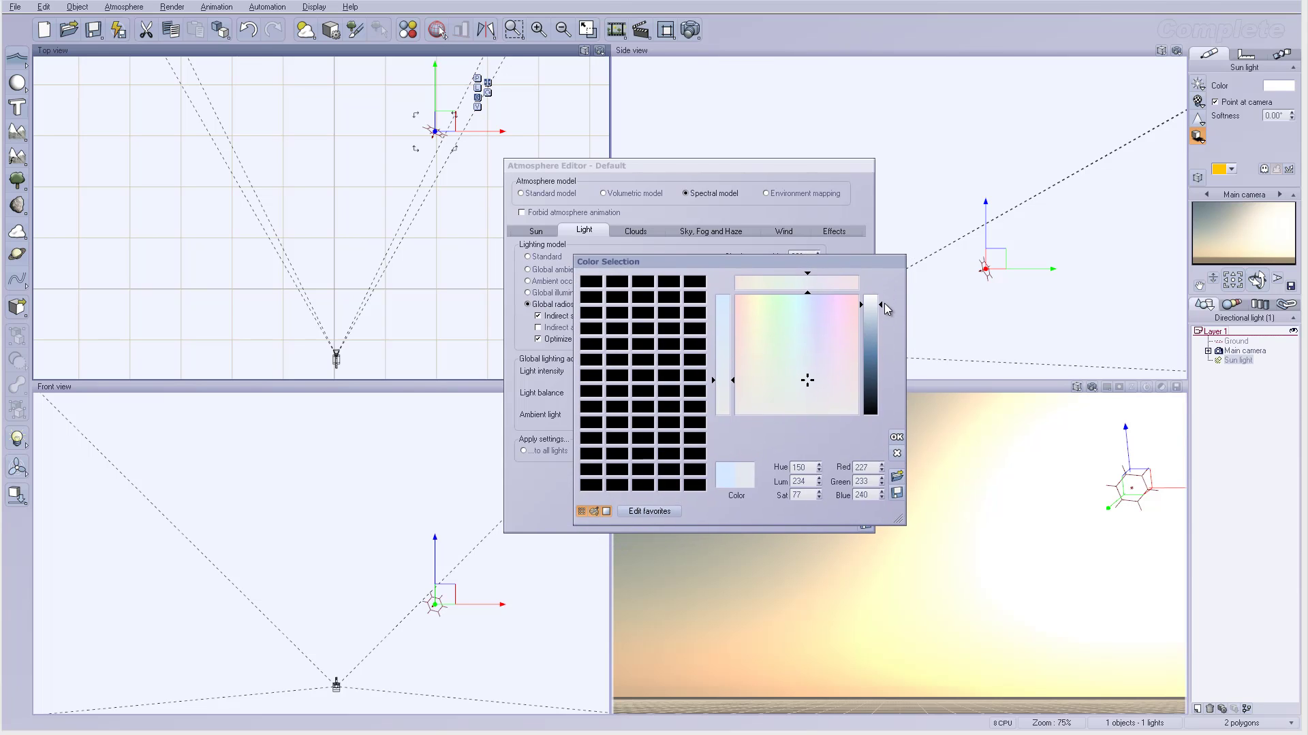
left_click_drag(879, 305, 877, 327)
left_click(896, 437)
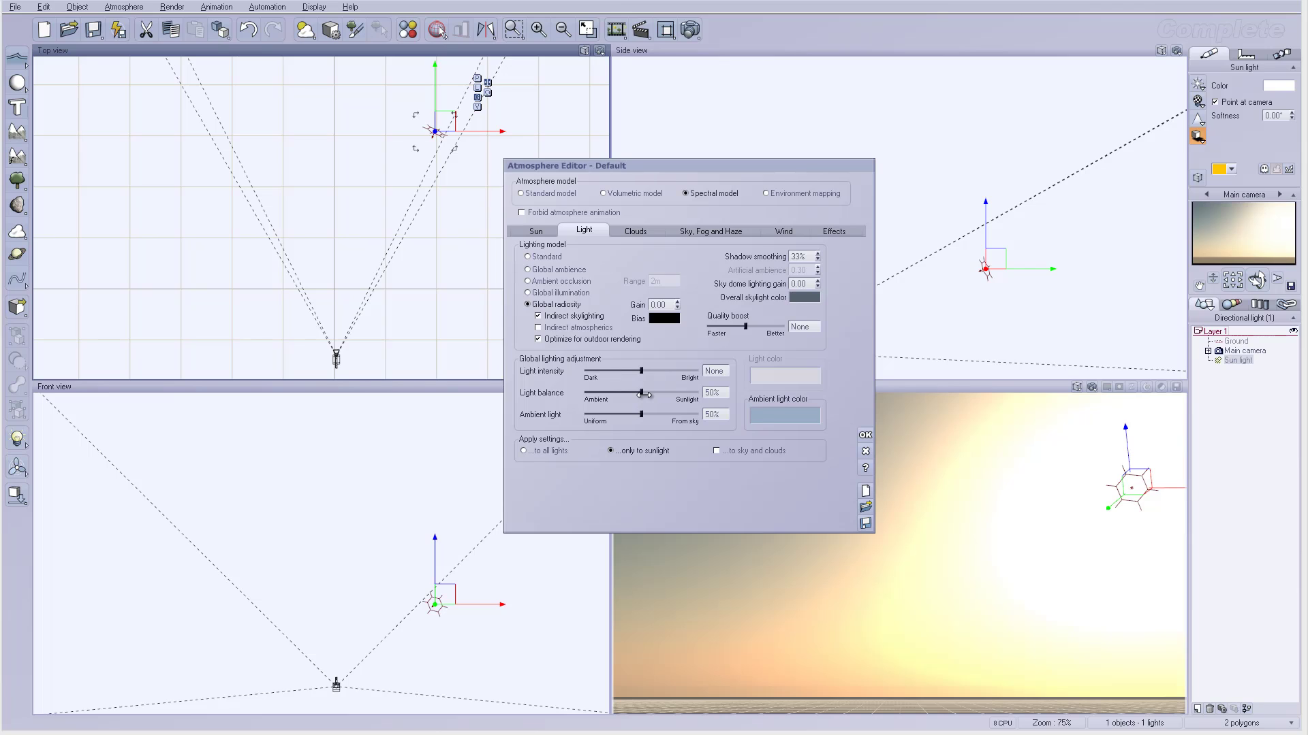
left_click_drag(647, 395, 667, 396)
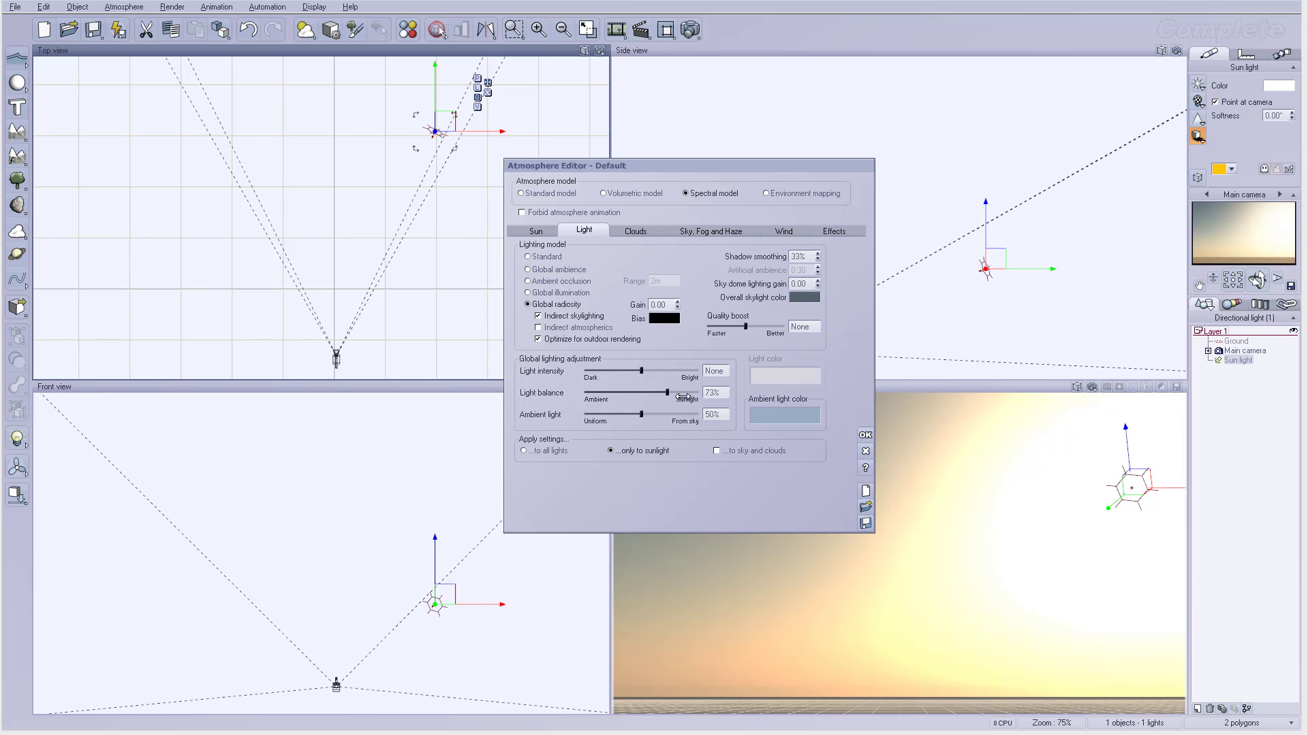
mouse_move(683, 397)
left_mouse_down()
mouse_move(616, 399)
mouse_move(676, 394)
left_mouse_up()
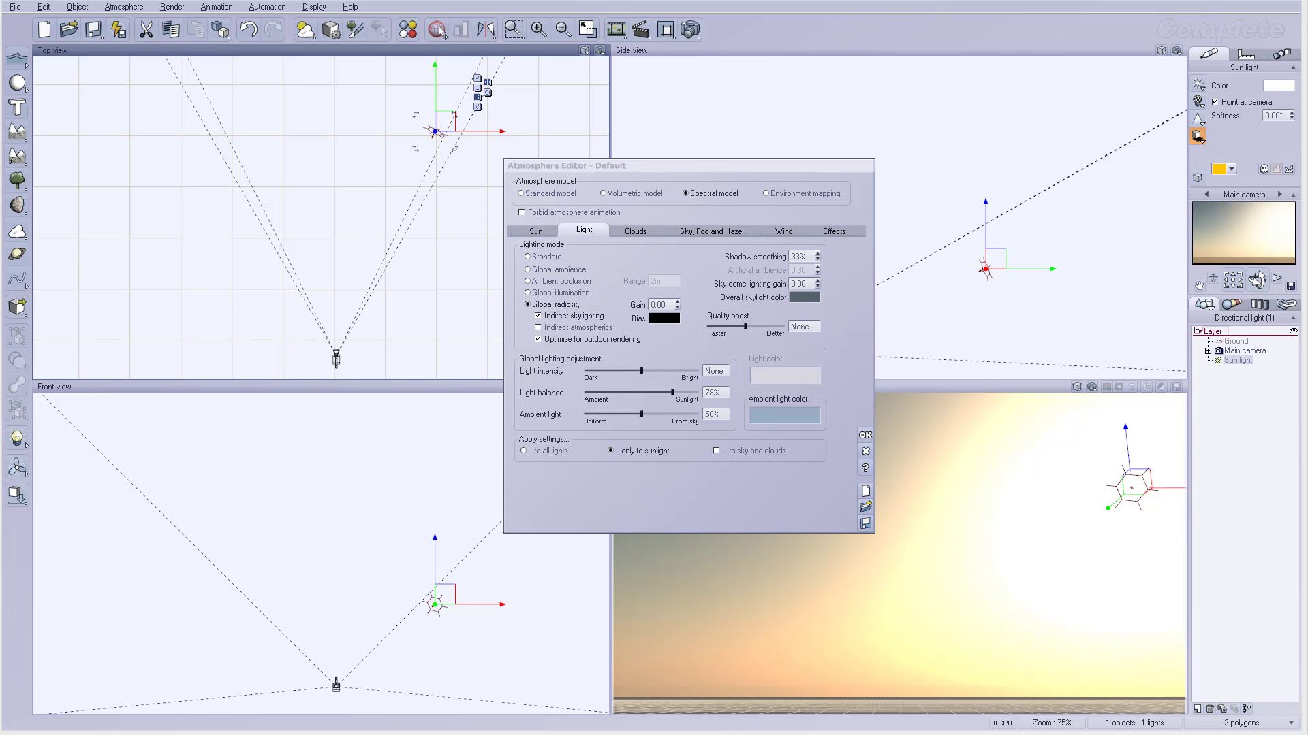
Add a cloud layer using the Dark Cumulus material from Clouds > Spectral 2.
left_click(637, 232)
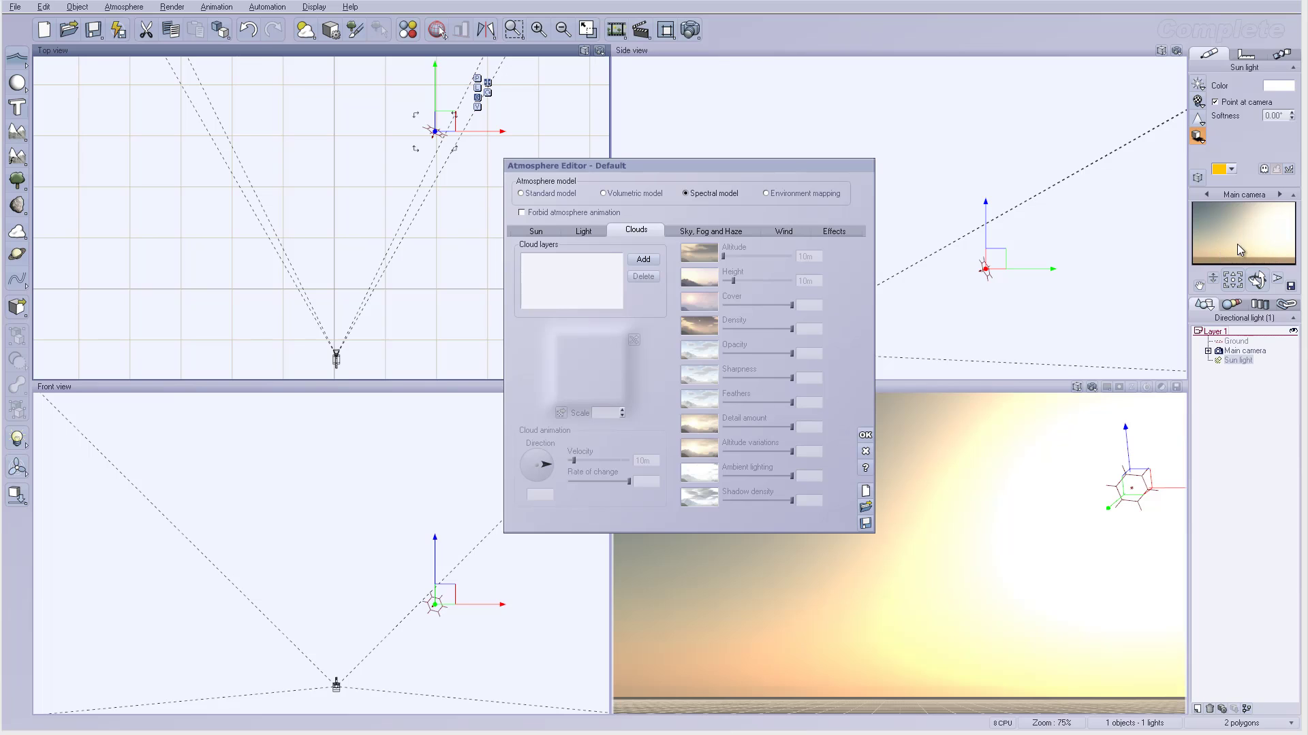
left_click(642, 260)
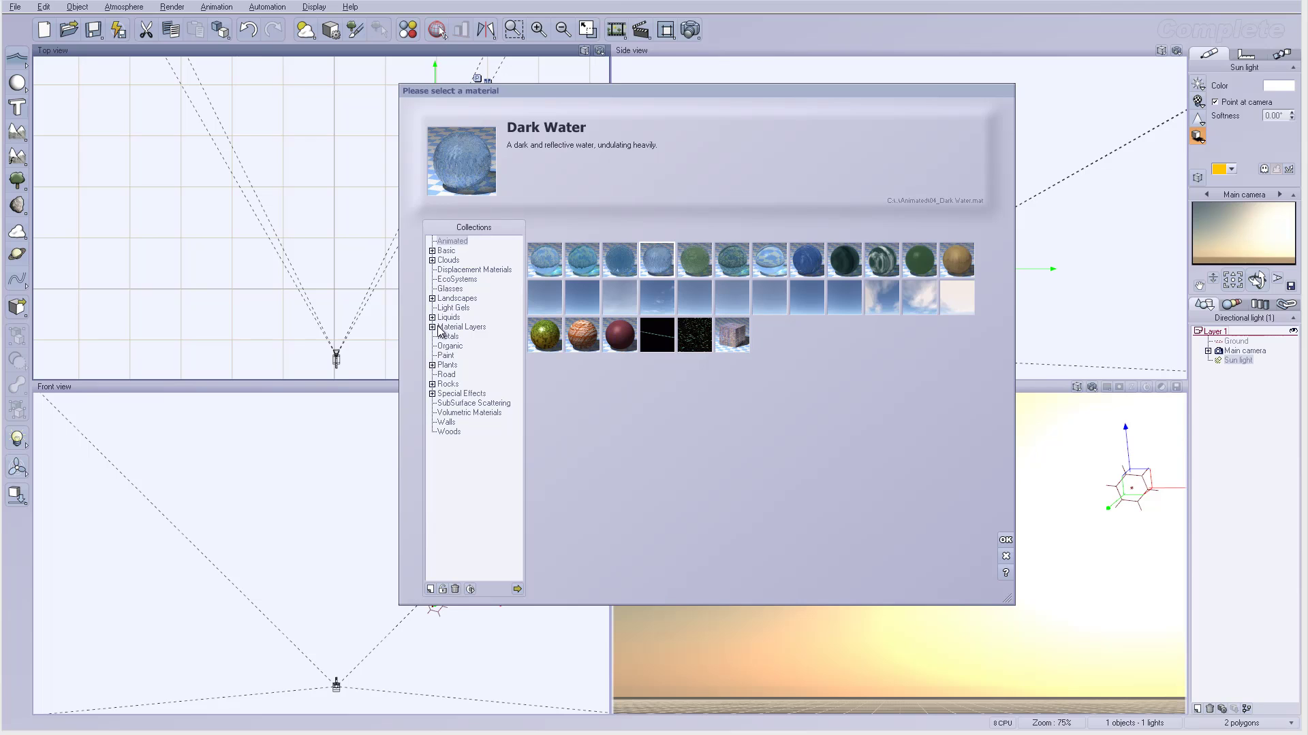
left_click(432, 260)
left_click(477, 308)
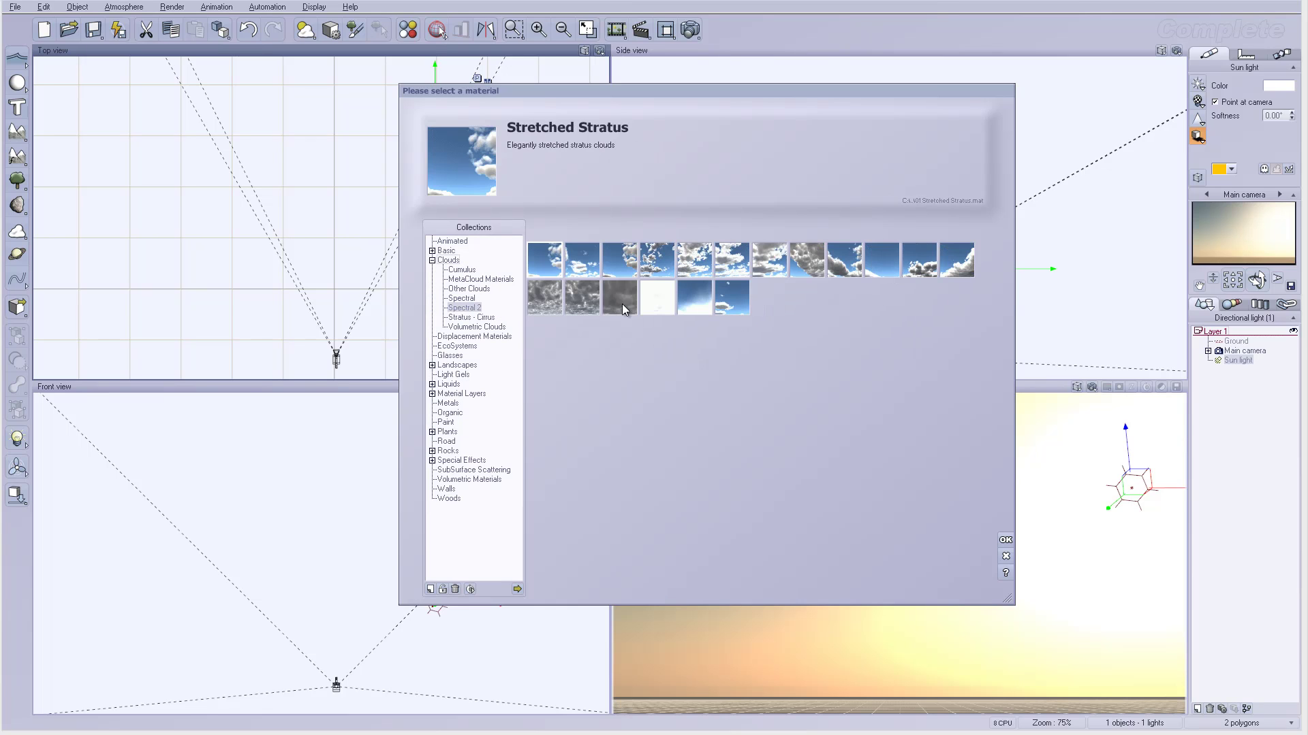
left_click(844, 258)
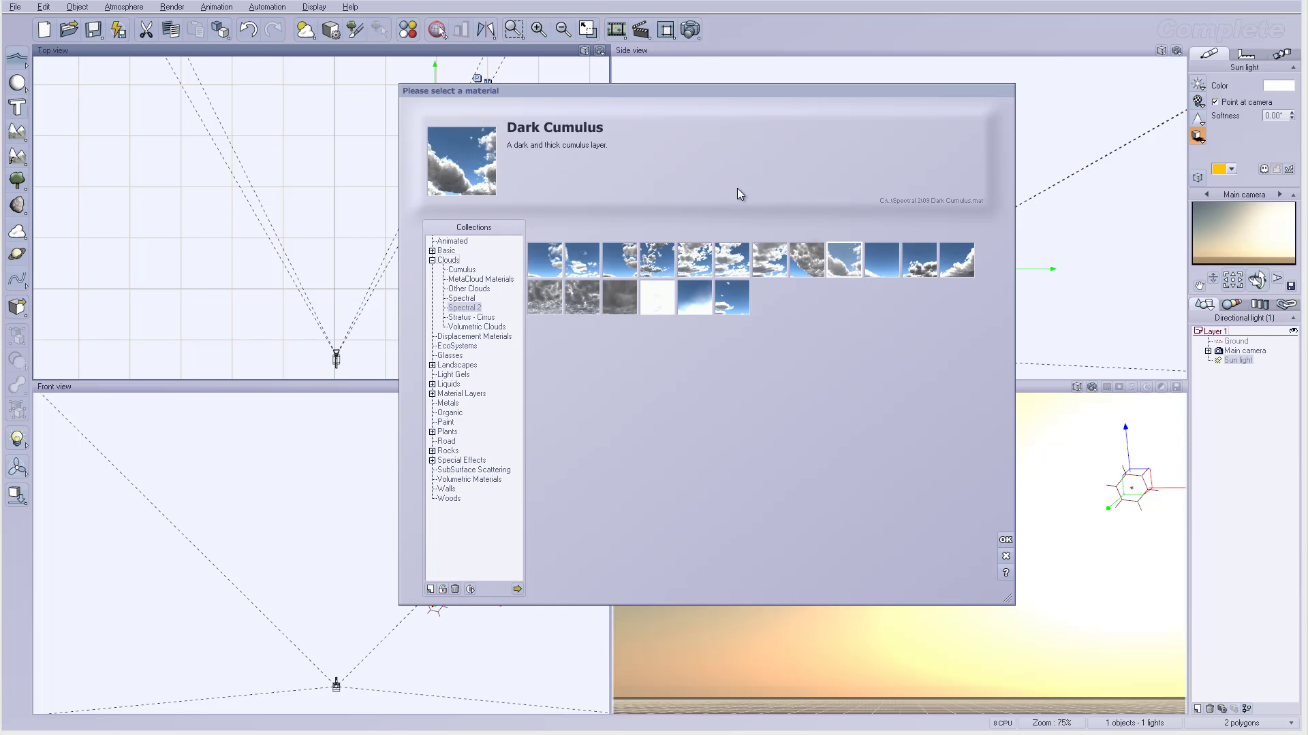
left_click(1006, 539)
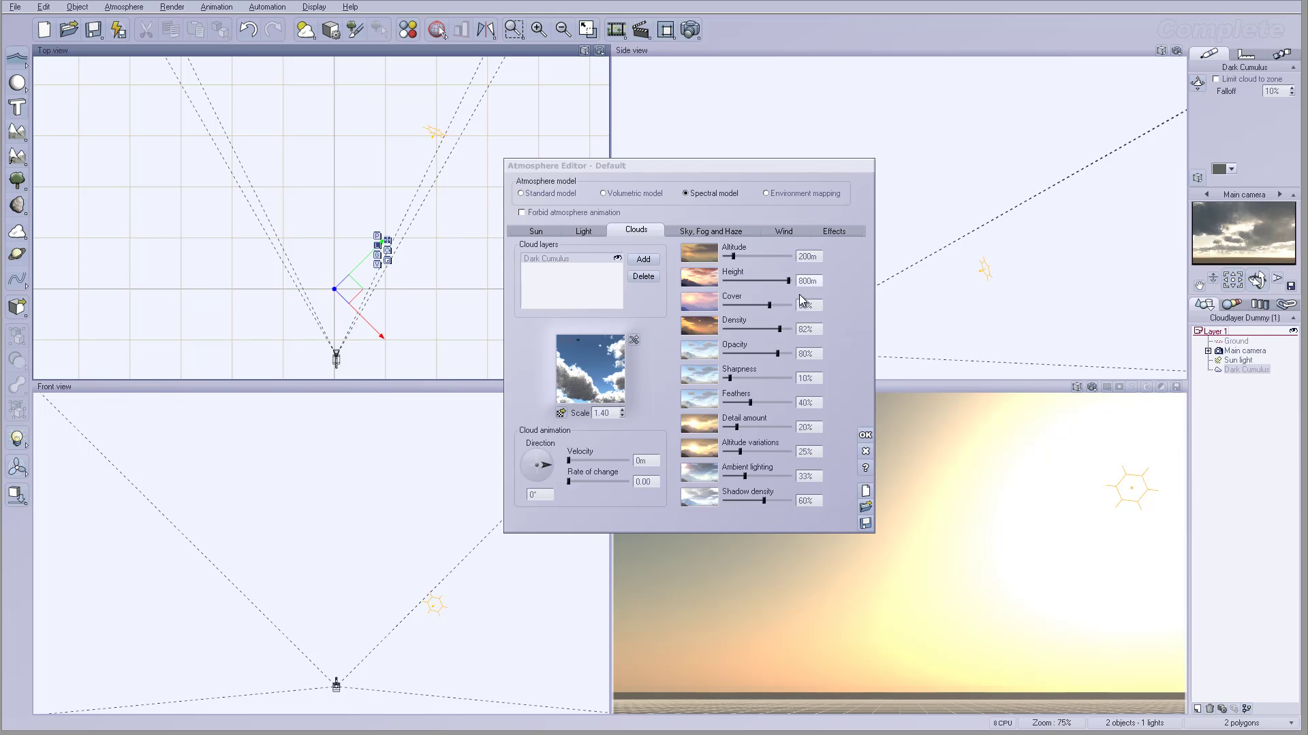
Give the layer ~1% density, 63% detail, 32% cover, 100% altitude variations and 8% ambient lighting.
left_click_drag(781, 328, 811, 357)
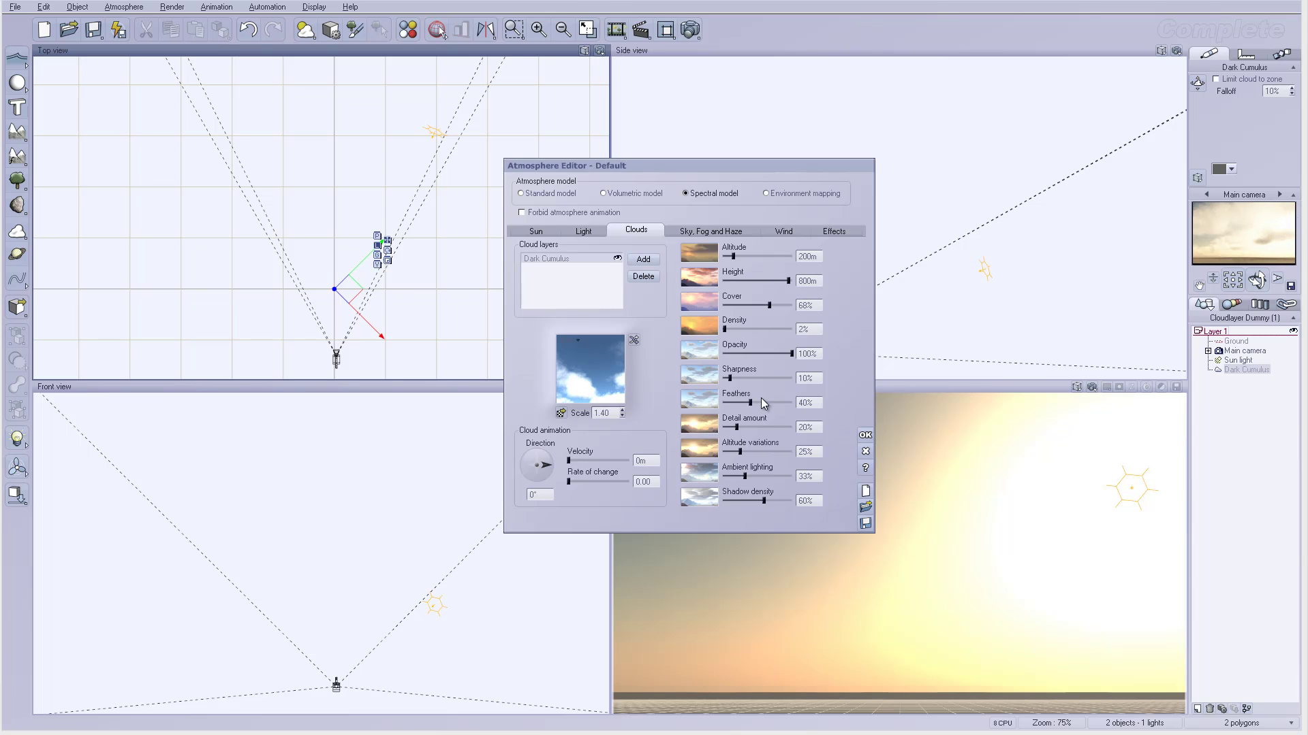
left_click_drag(736, 427, 764, 430)
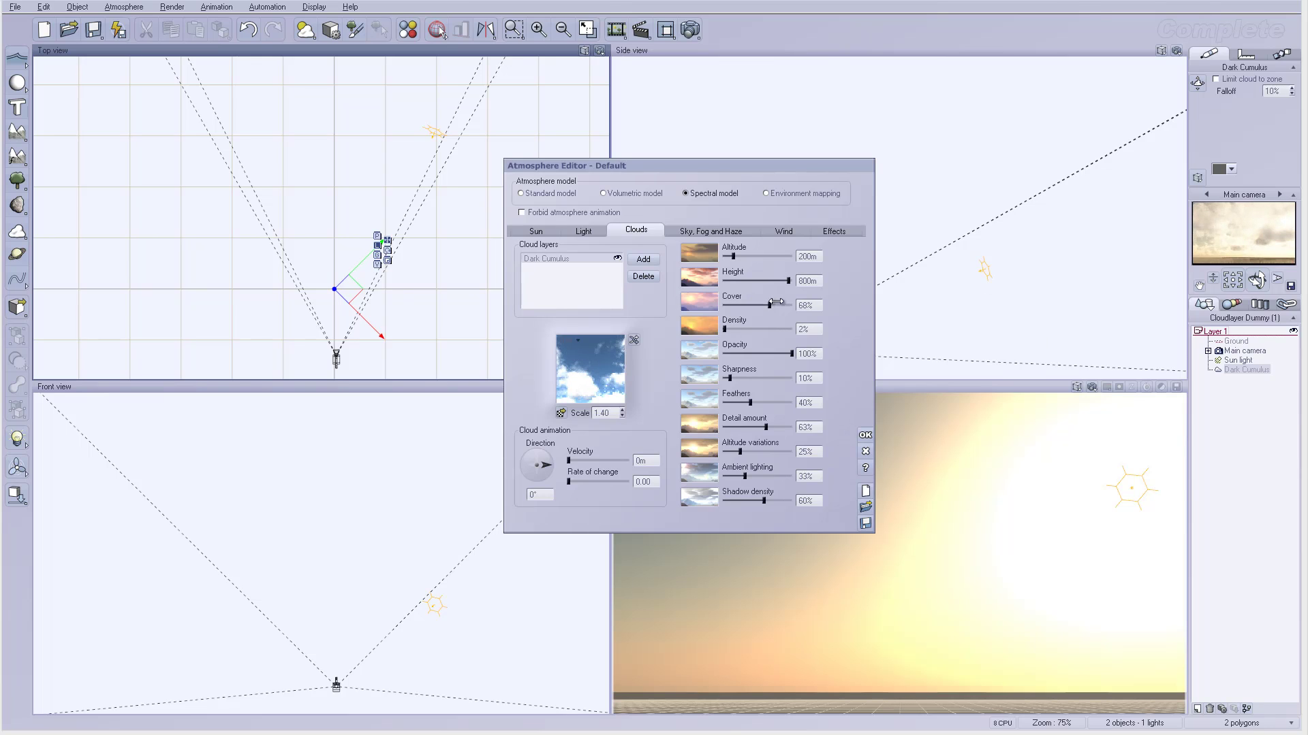
left_click_drag(769, 305, 745, 310)
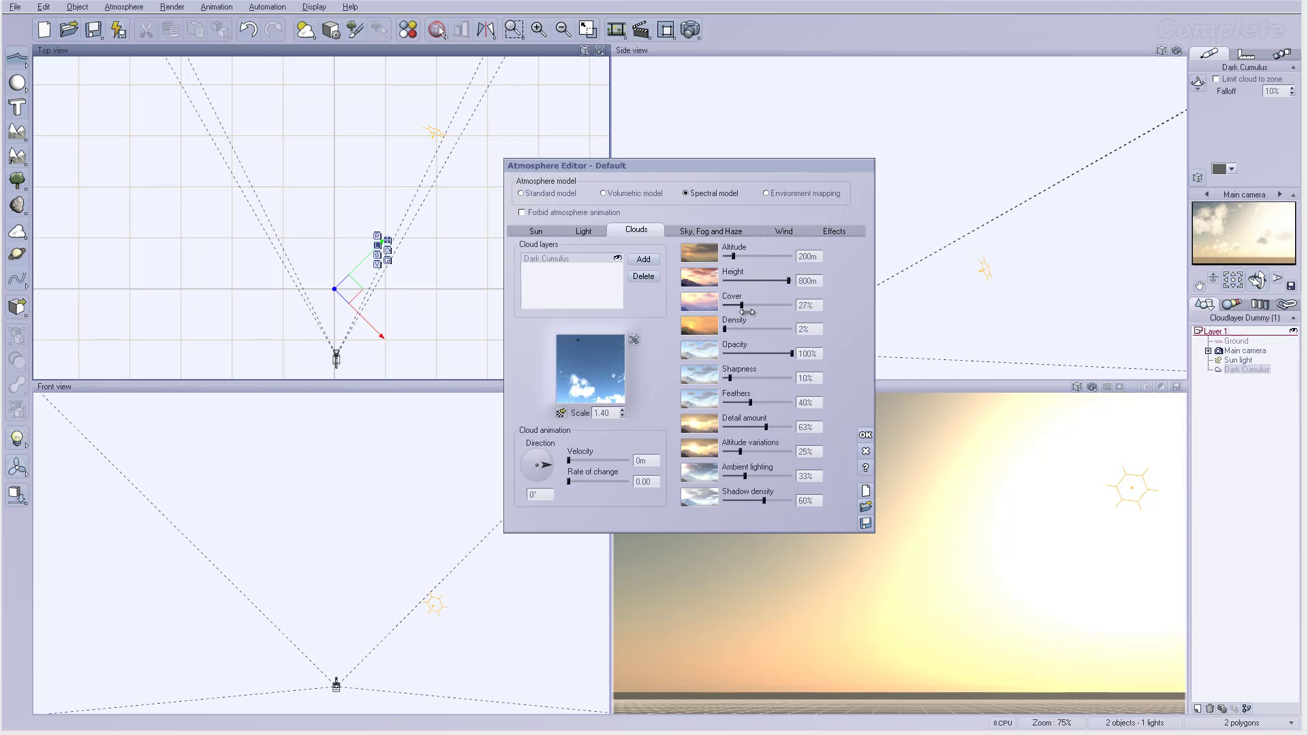
left_click_drag(751, 312, 752, 313)
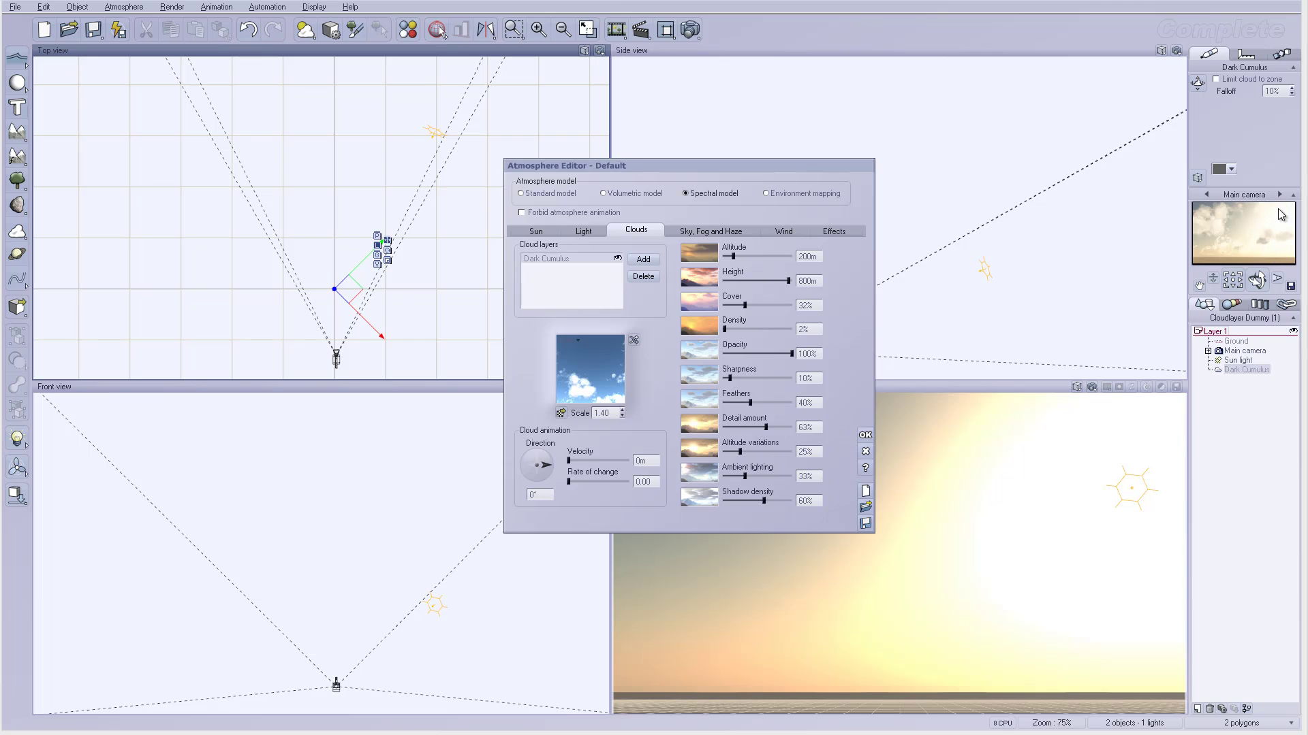
left_click(710, 230)
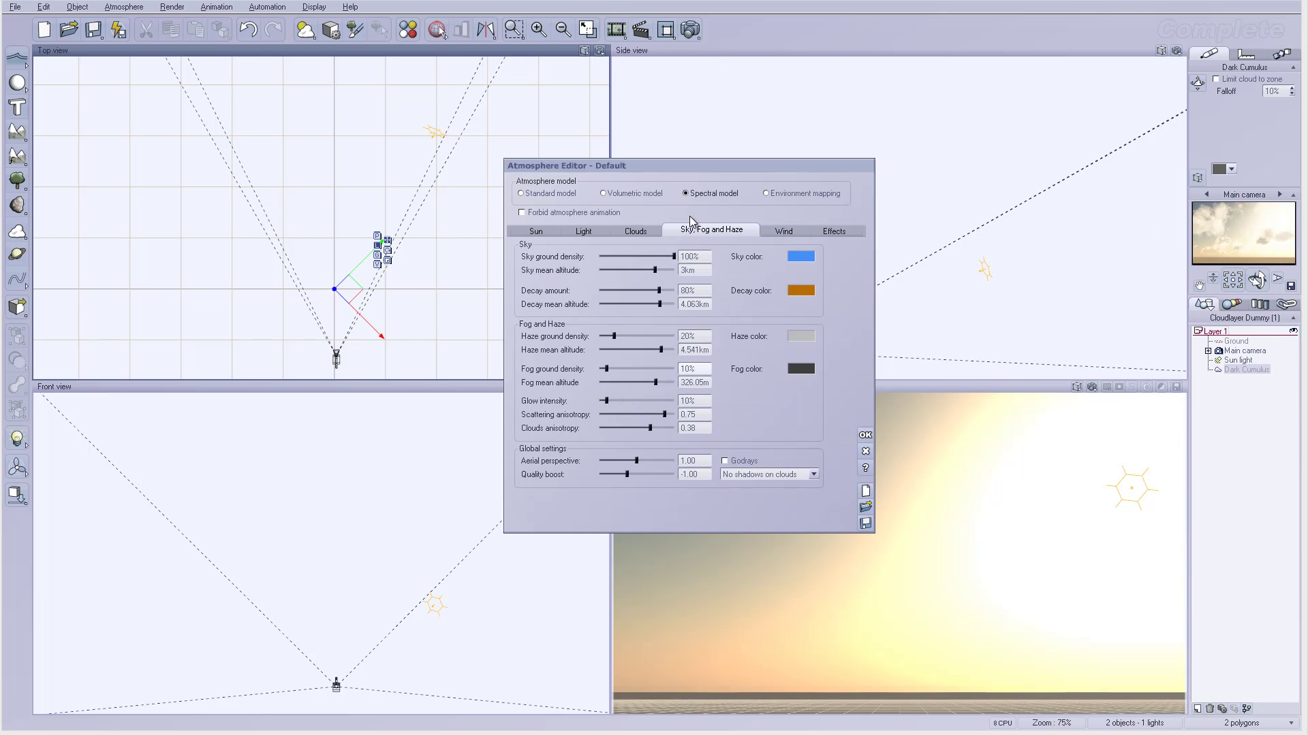
left_click(635, 231)
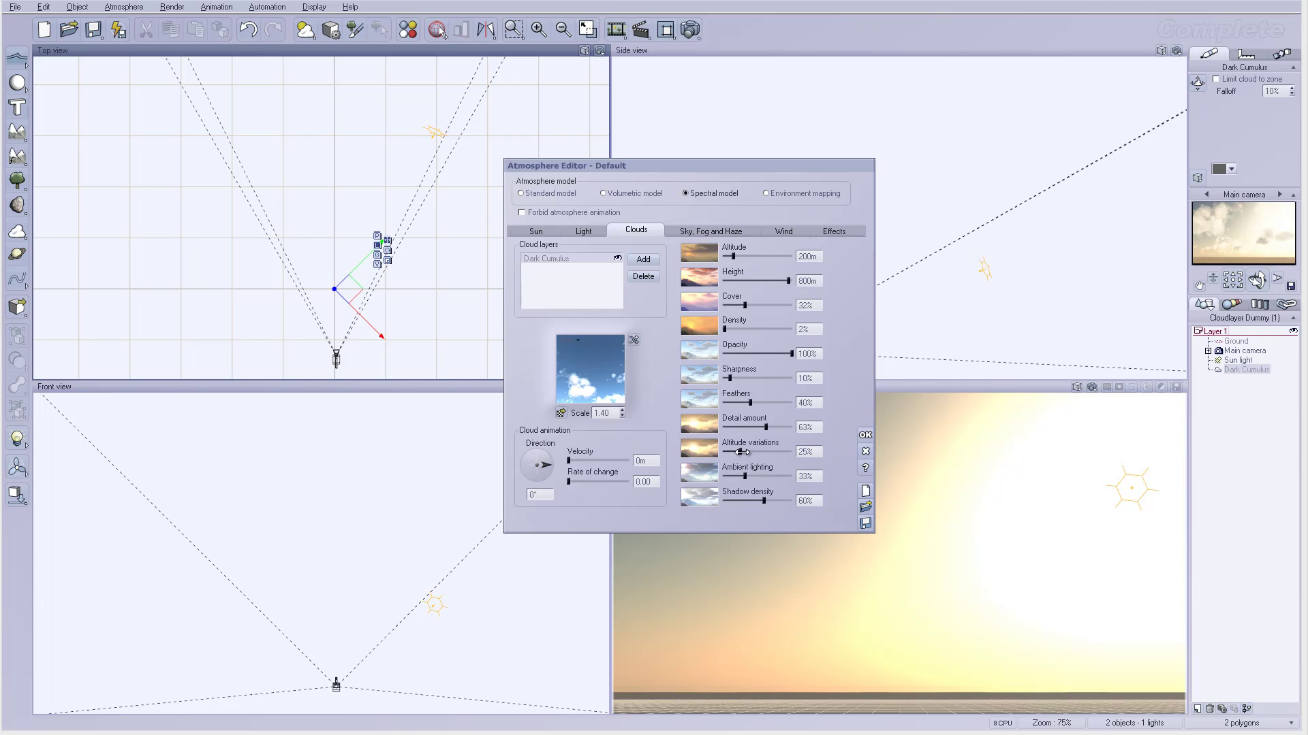
left_click_drag(741, 451, 828, 443)
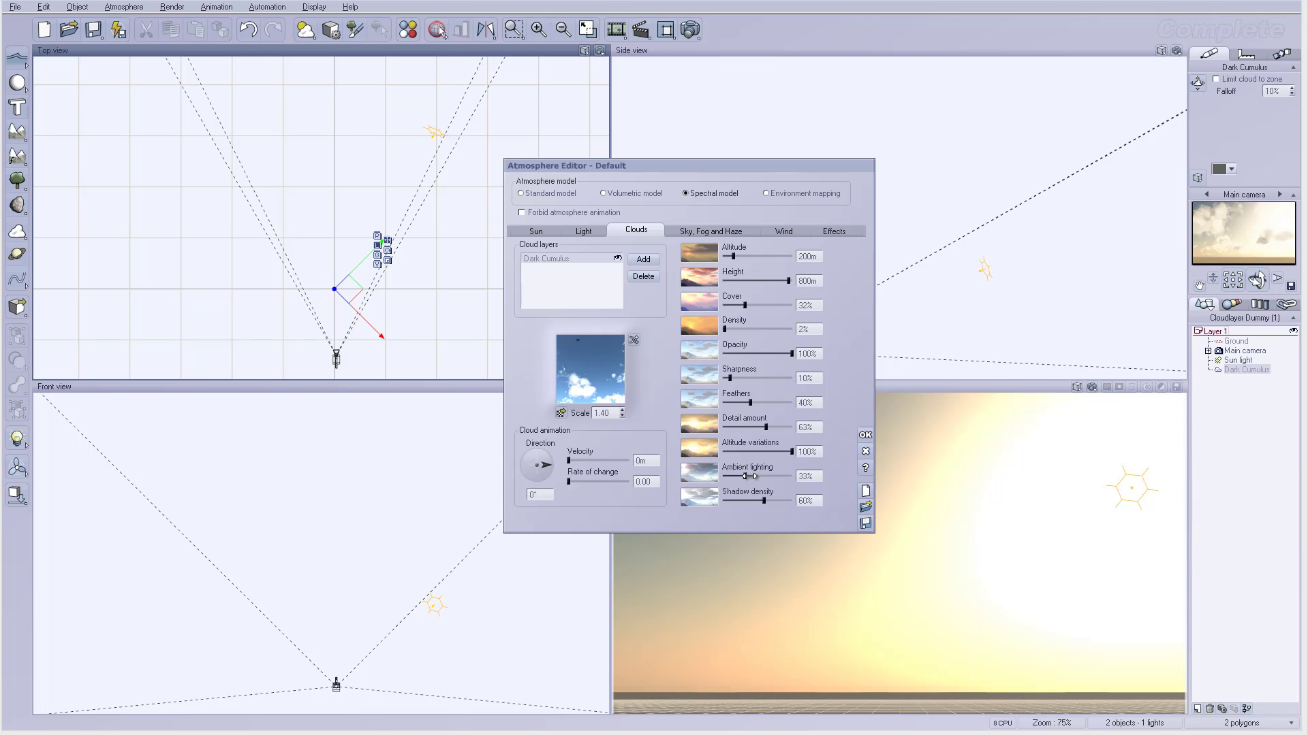
left_click_drag(747, 476, 732, 477)
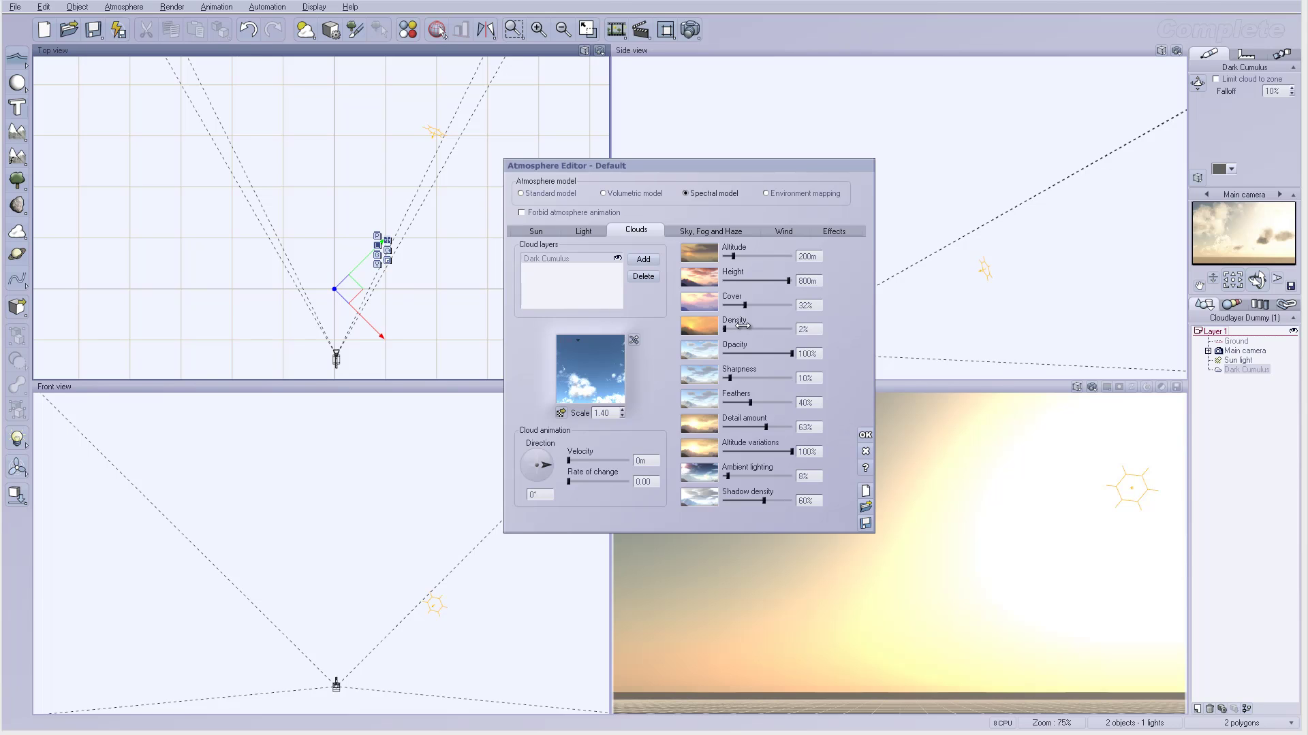
Render an 800x450 test image of the sky to a separate window.
right_click(1225, 263)
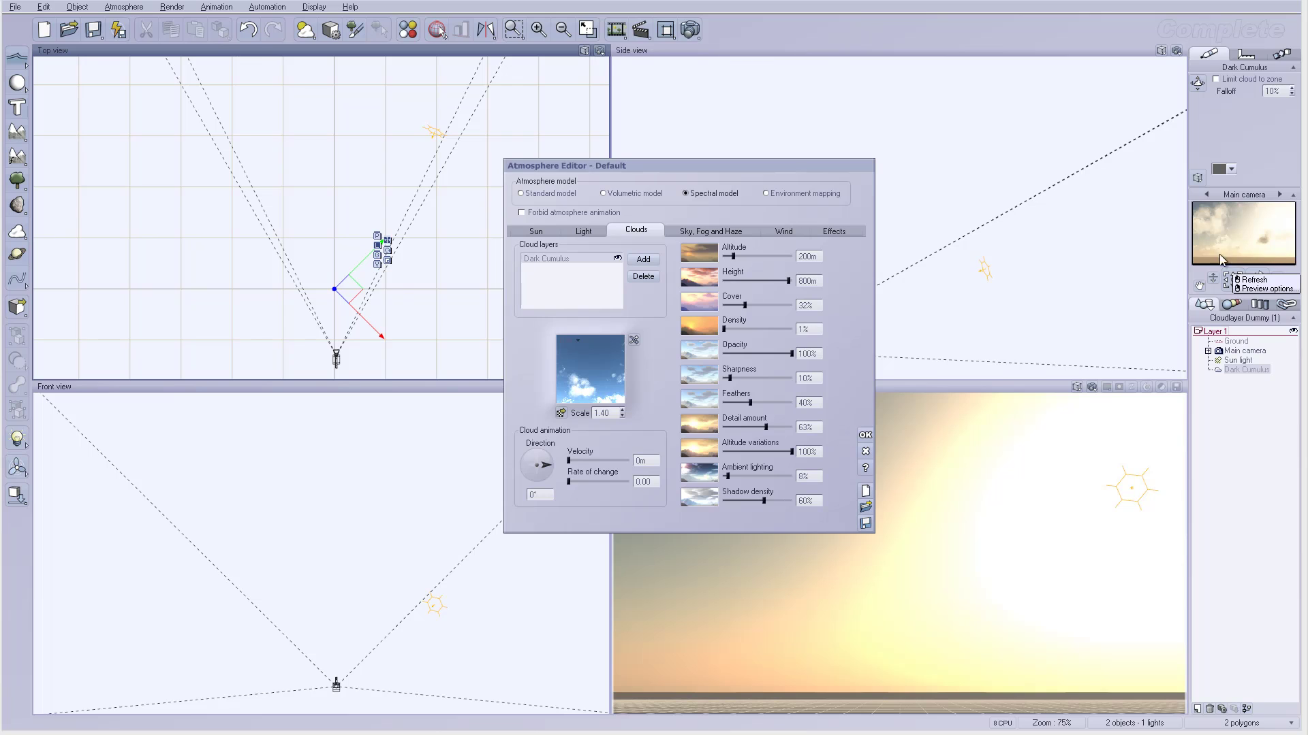
left_click(690, 29)
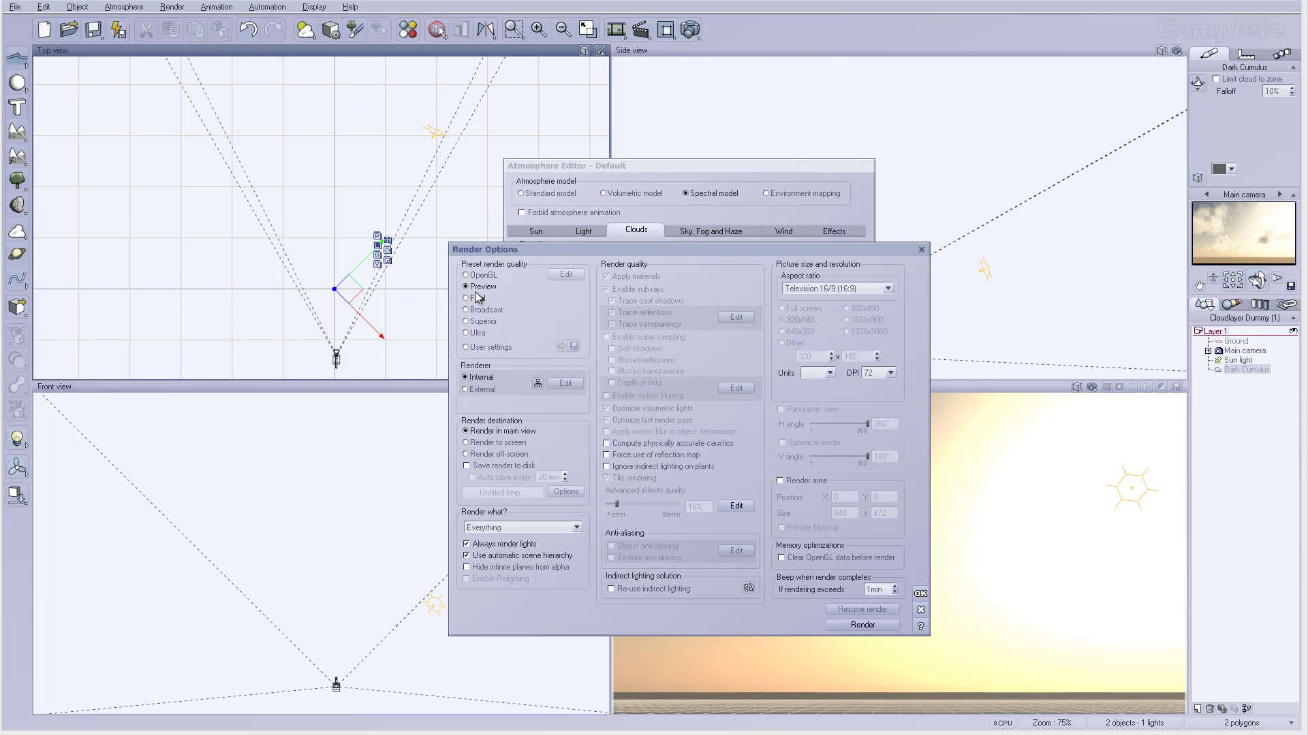
left_click(496, 443)
left_click(851, 308)
left_click(920, 593)
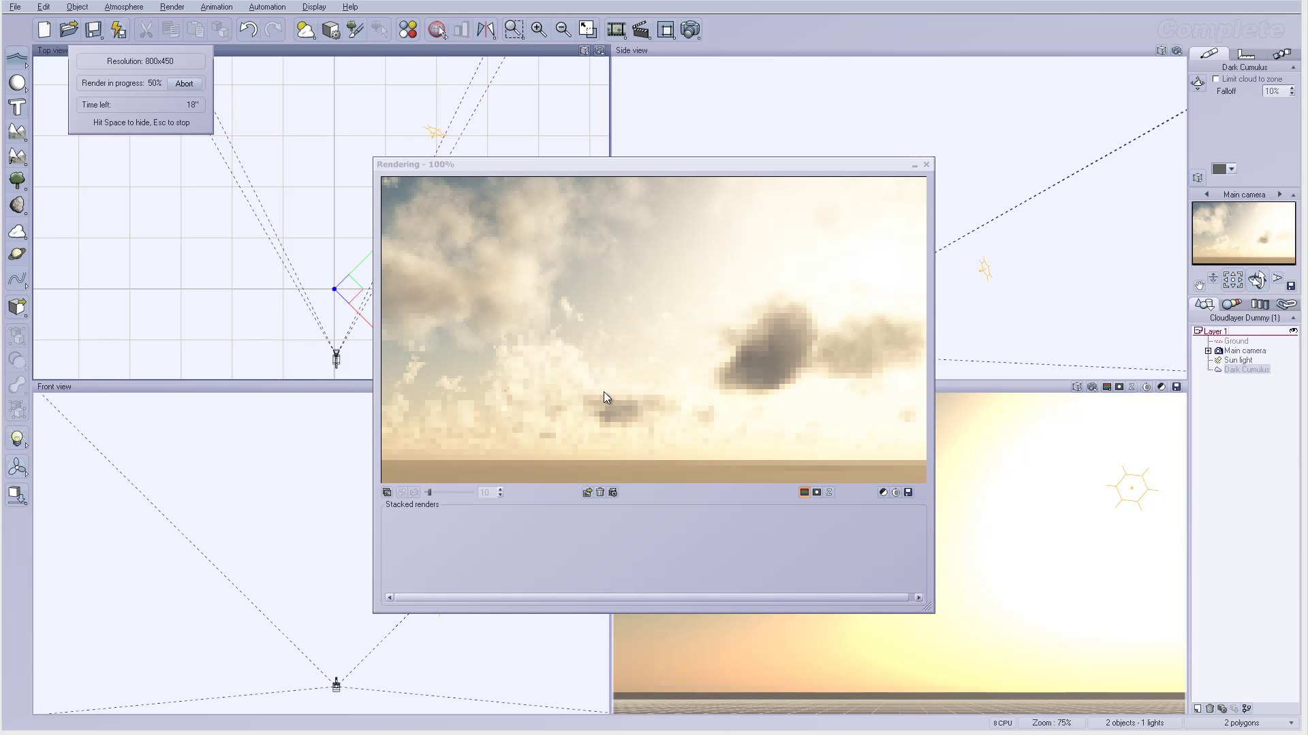
Set the first layer's detail to 46% and add a second layer at altitude 353.89, 45% opacity.
left_click(928, 163)
left_click_drag(766, 427, 753, 427)
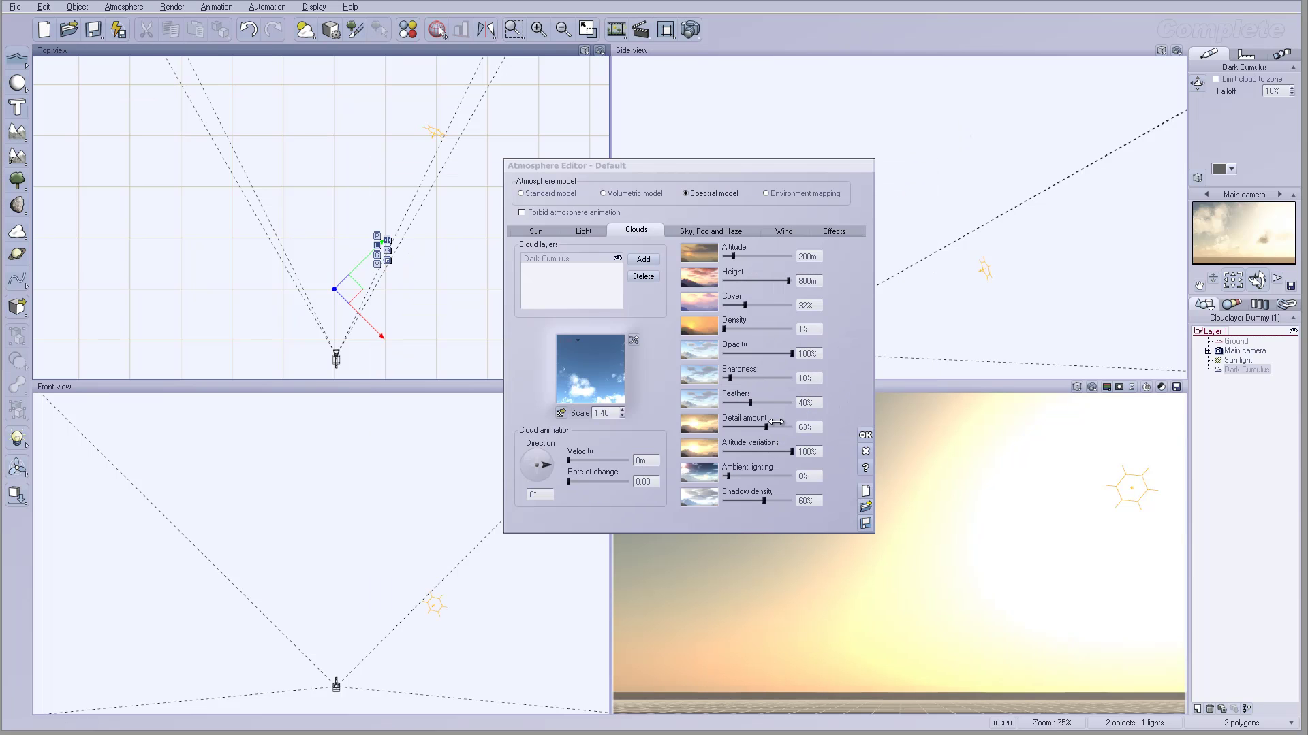
left_click(643, 260)
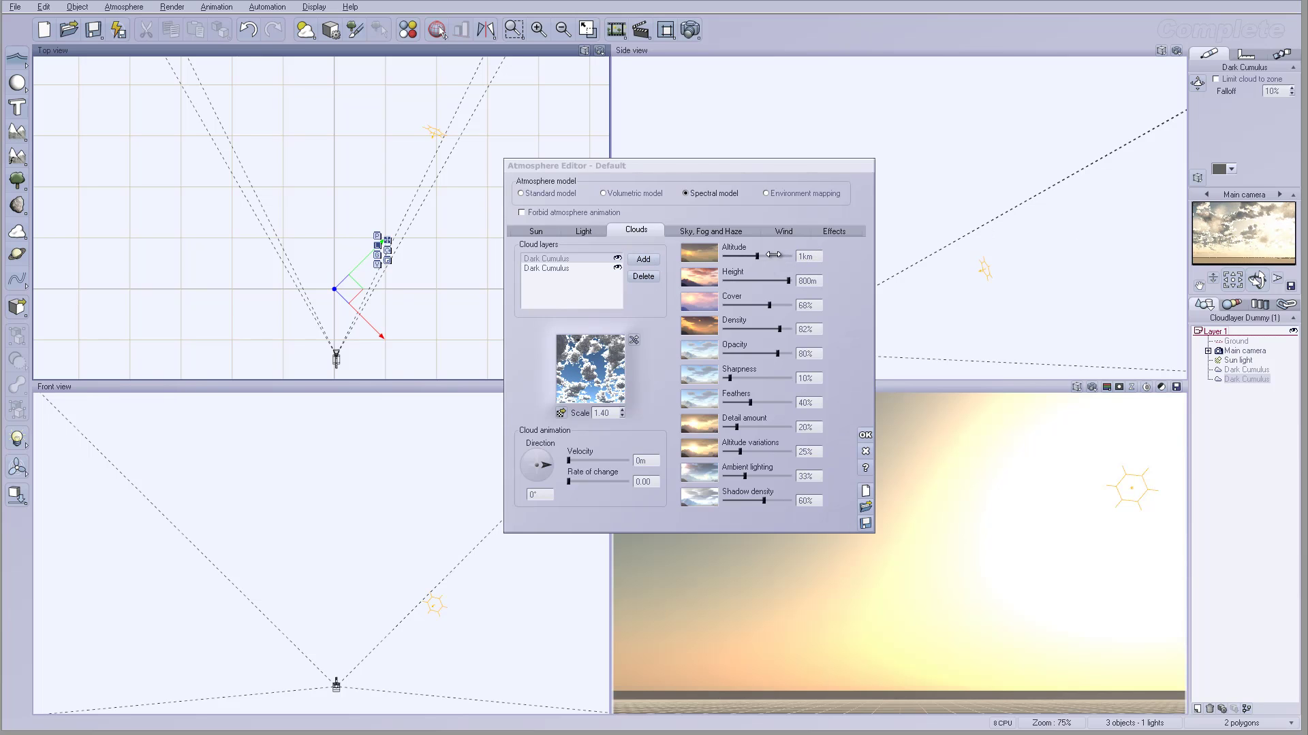
left_click_drag(773, 254, 757, 251)
mouse_move(777, 353)
left_mouse_down()
mouse_move(790, 354)
mouse_move(738, 354)
mouse_move(754, 355)
left_mouse_up()
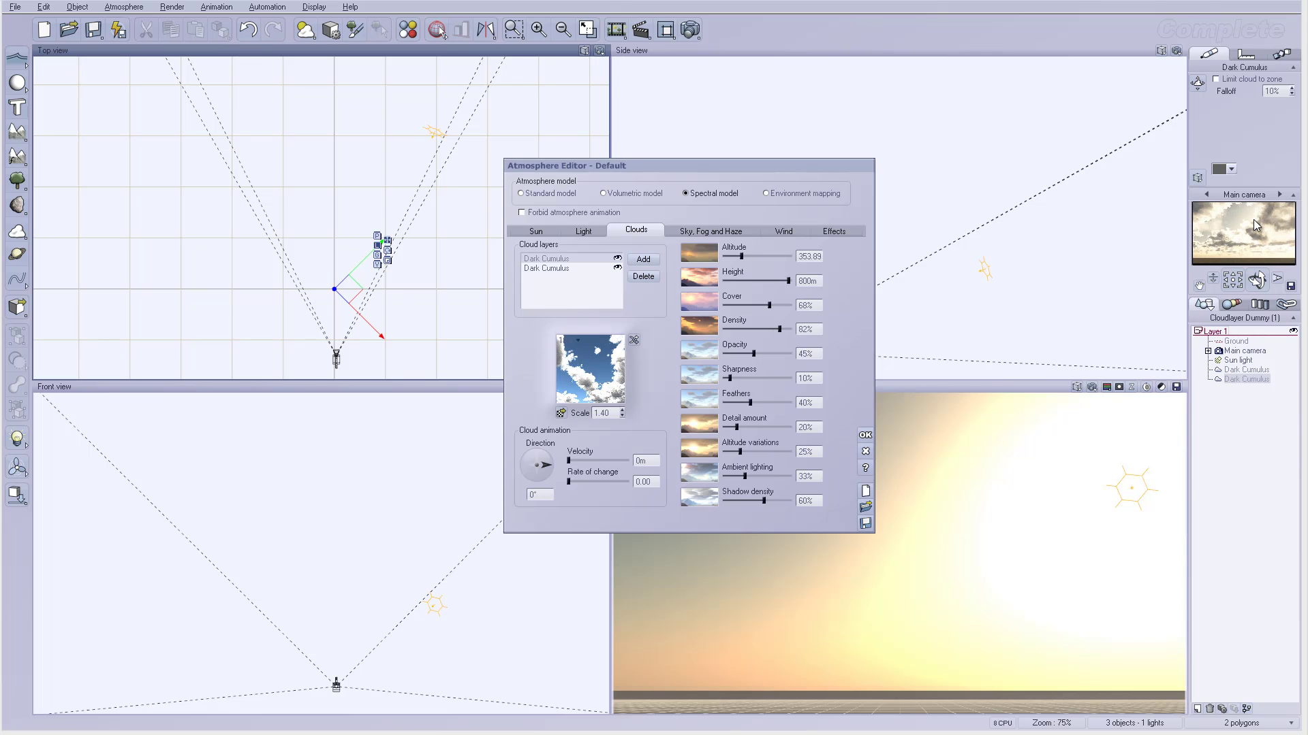
Force a warm brown ambient colour (RGB 152, 126, 101) in the second layer's cloud material.
double_click(589, 374)
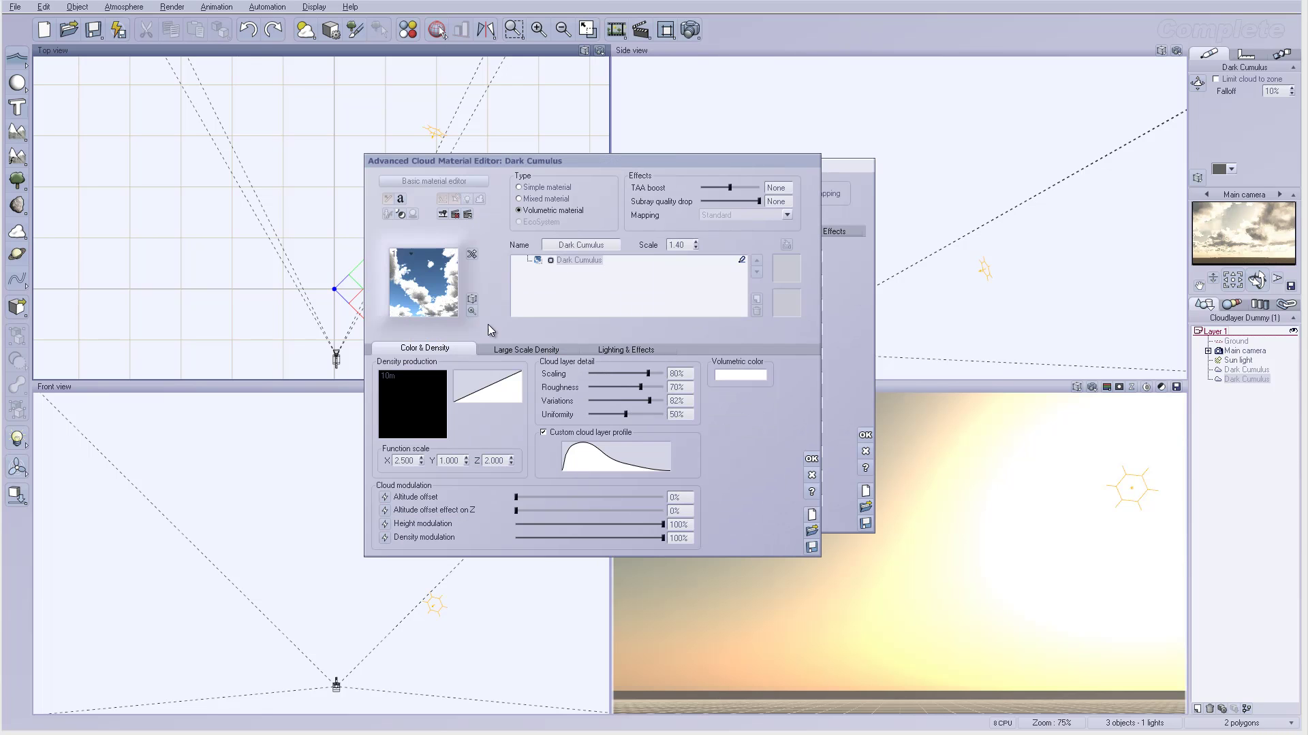
left_click(645, 348)
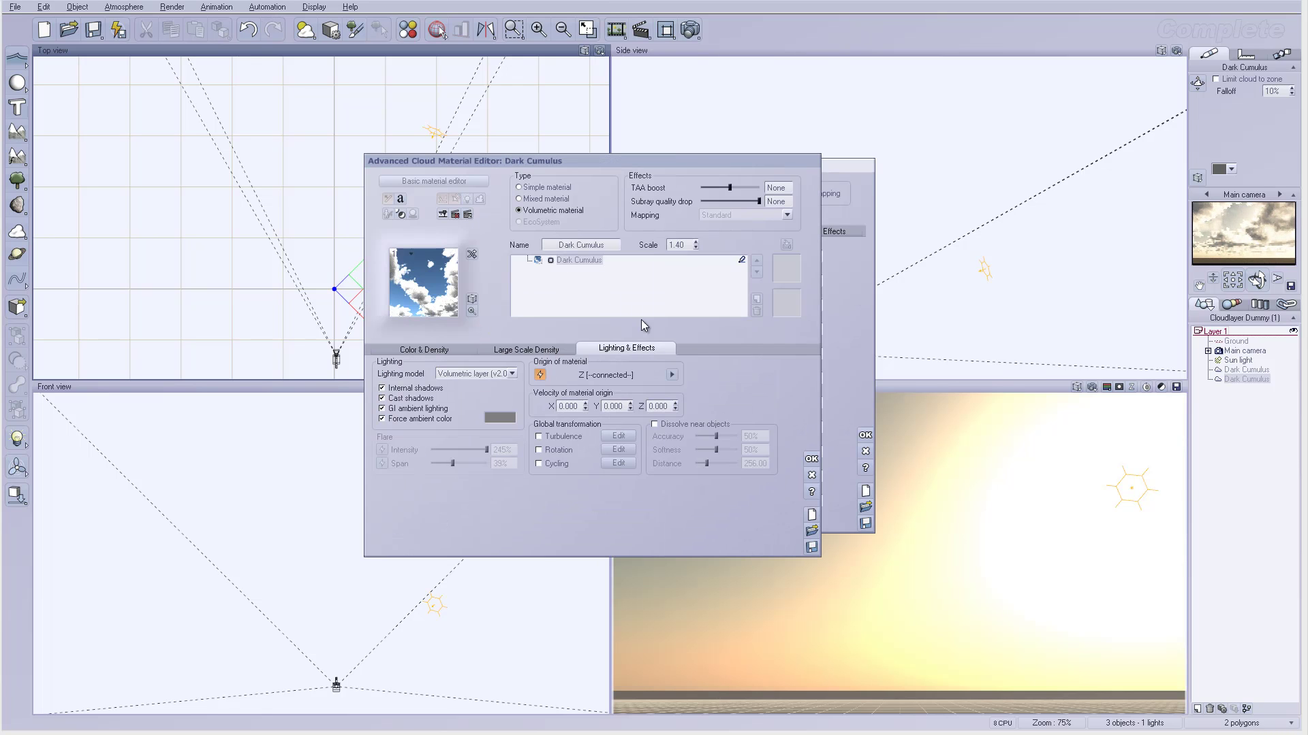
left_click(501, 415)
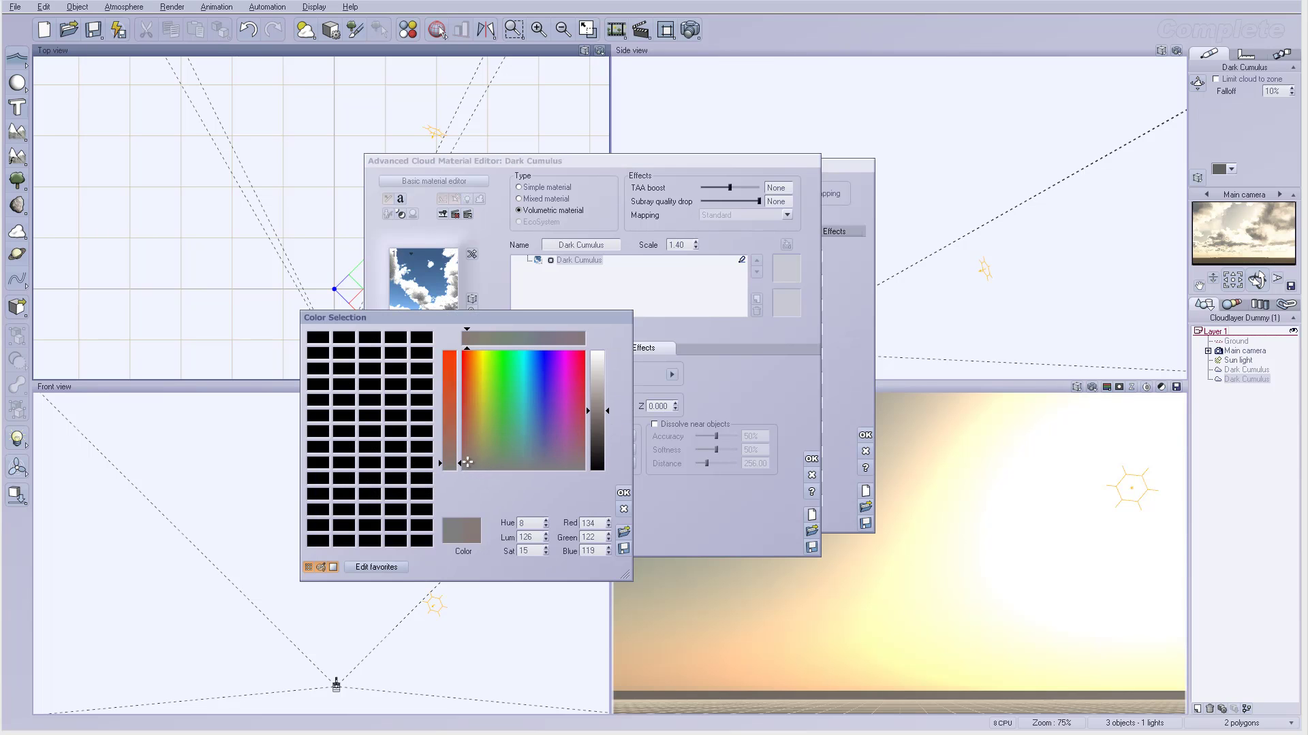
left_click_drag(468, 460, 472, 453)
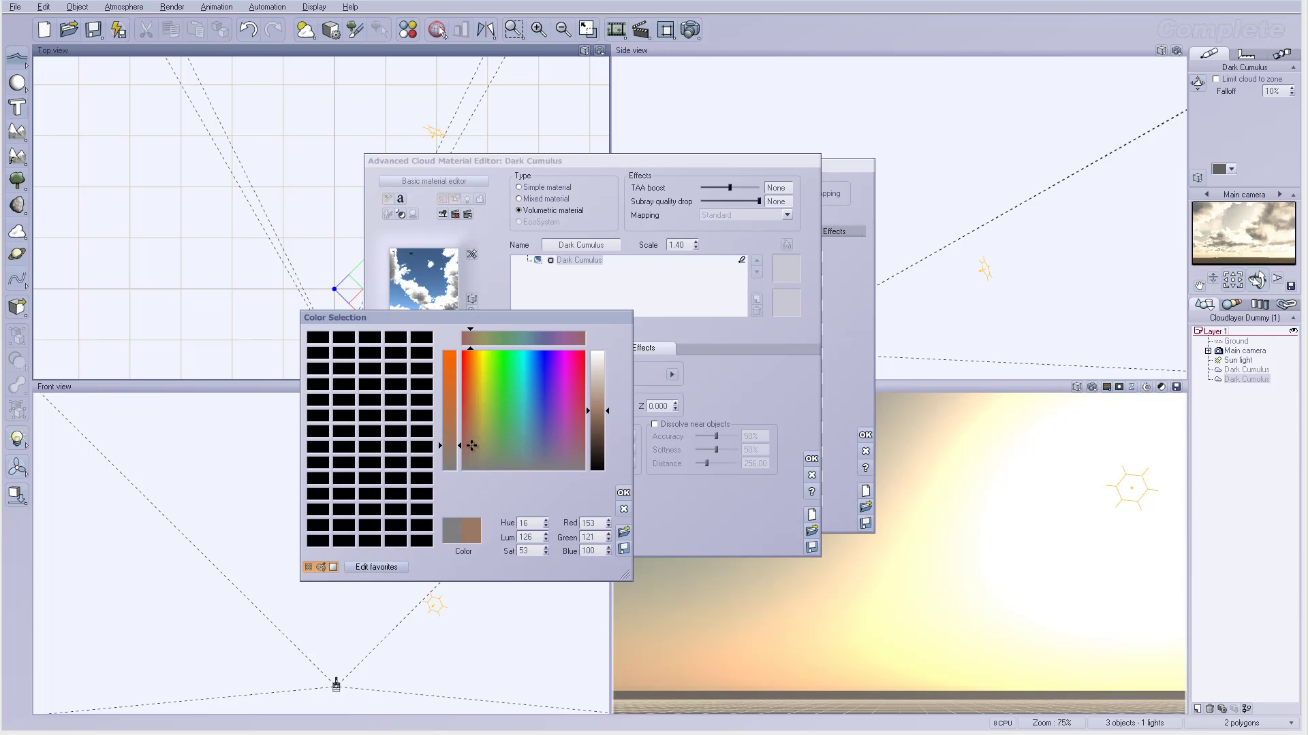
left_click(624, 492)
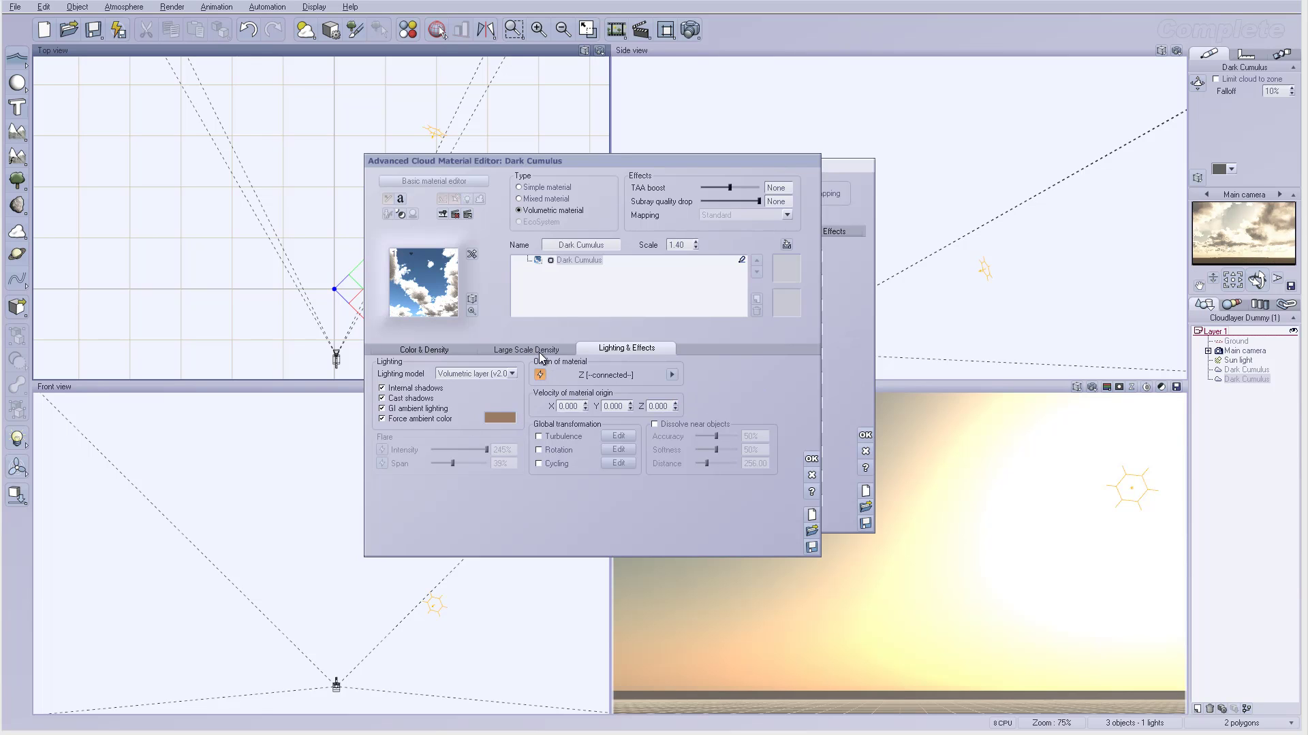
left_click(811, 459)
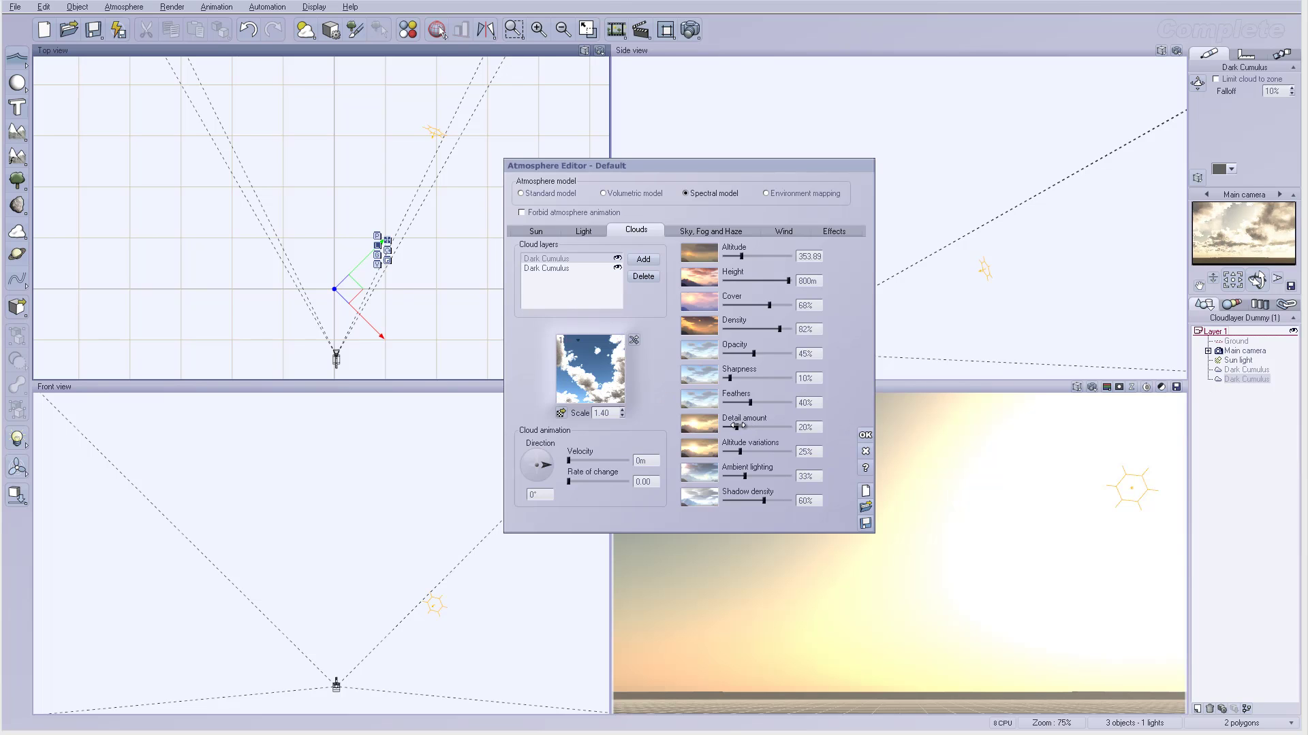
Slightly reduce the second layer's cover and lower its altitude.
left_click_drag(769, 305, 762, 304)
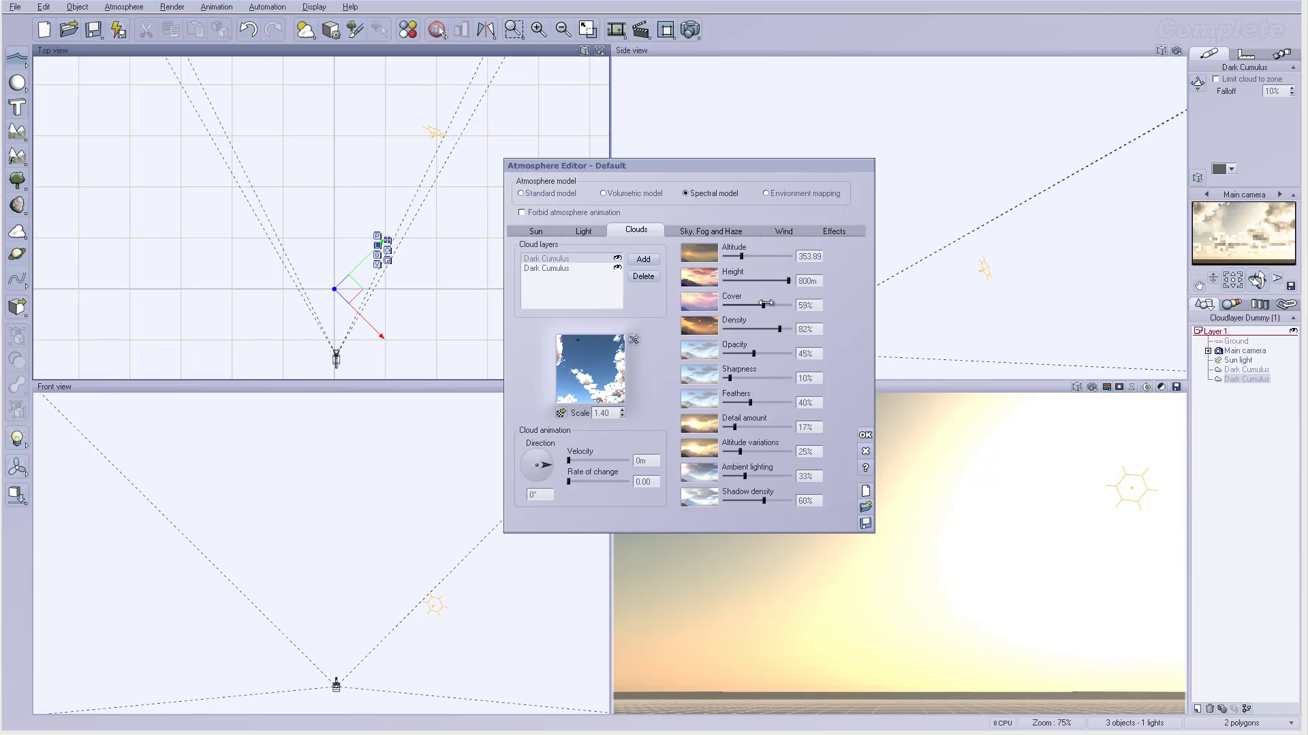
left_click_drag(754, 252, 753, 254)
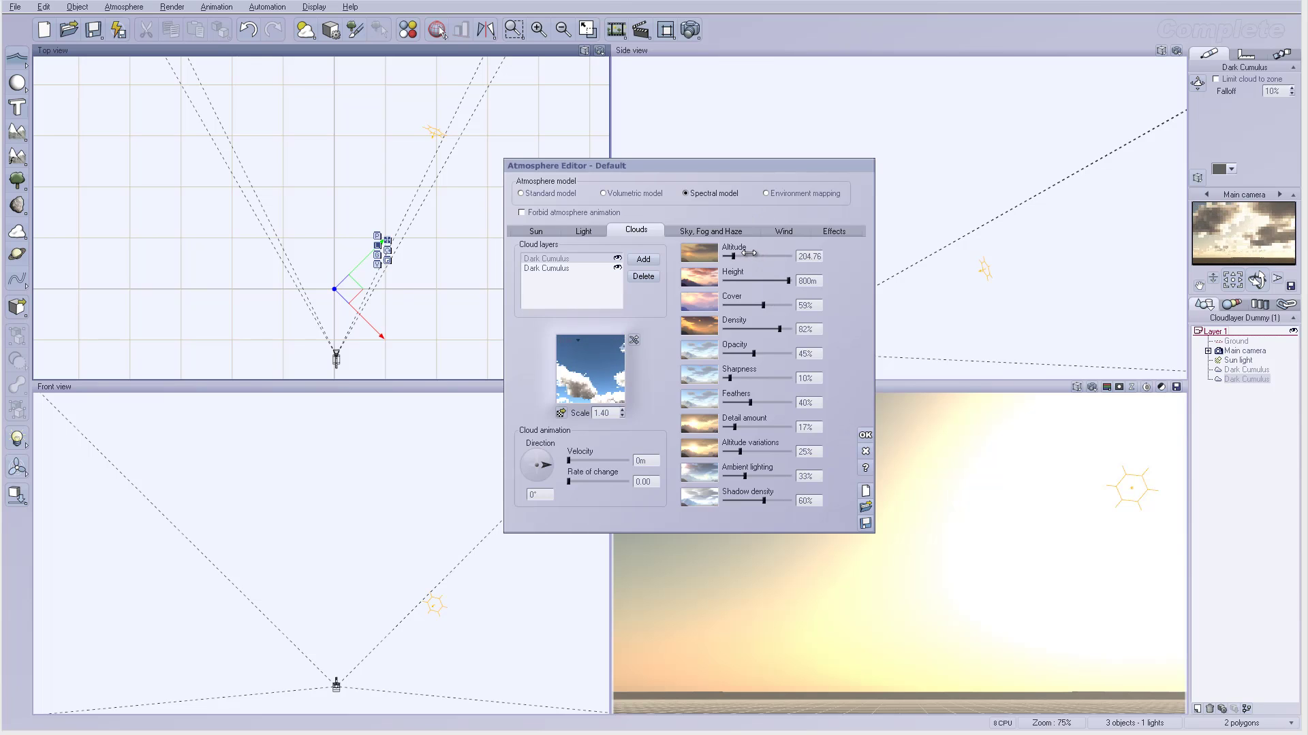
left_click_drag(749, 253, 740, 250)
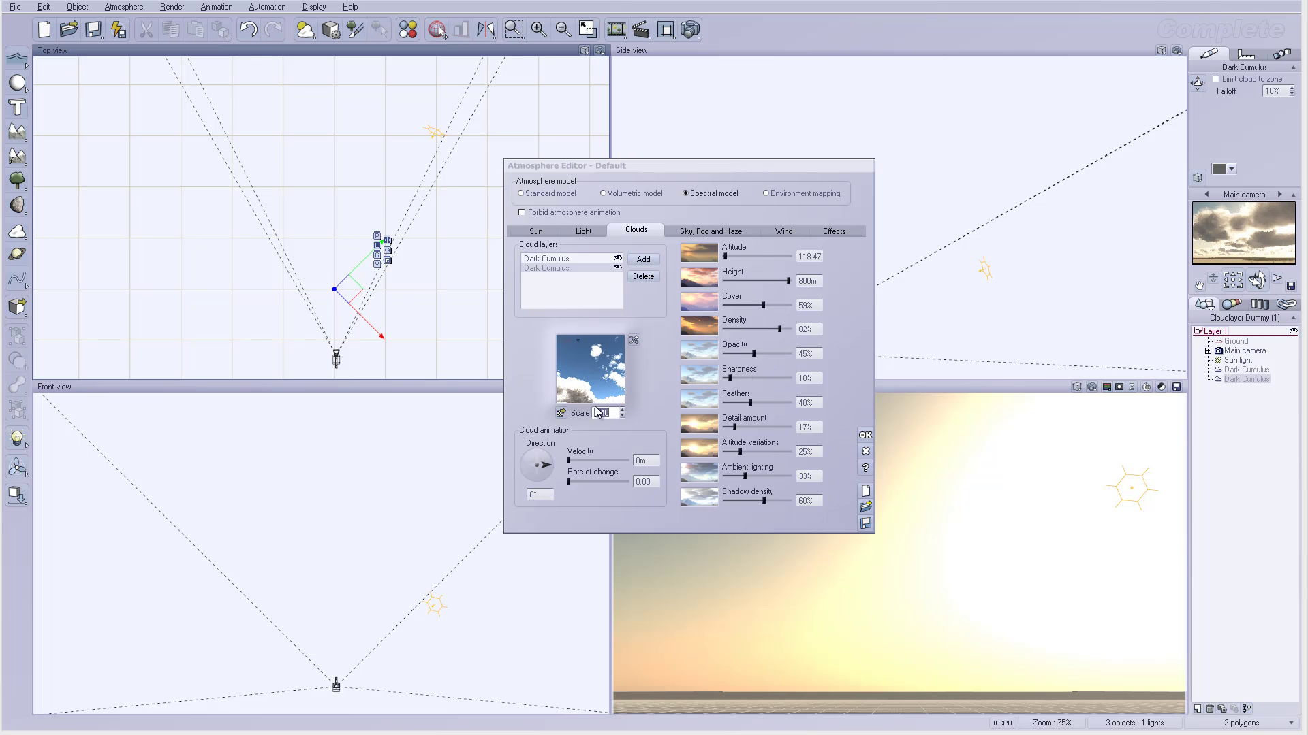
type("3")
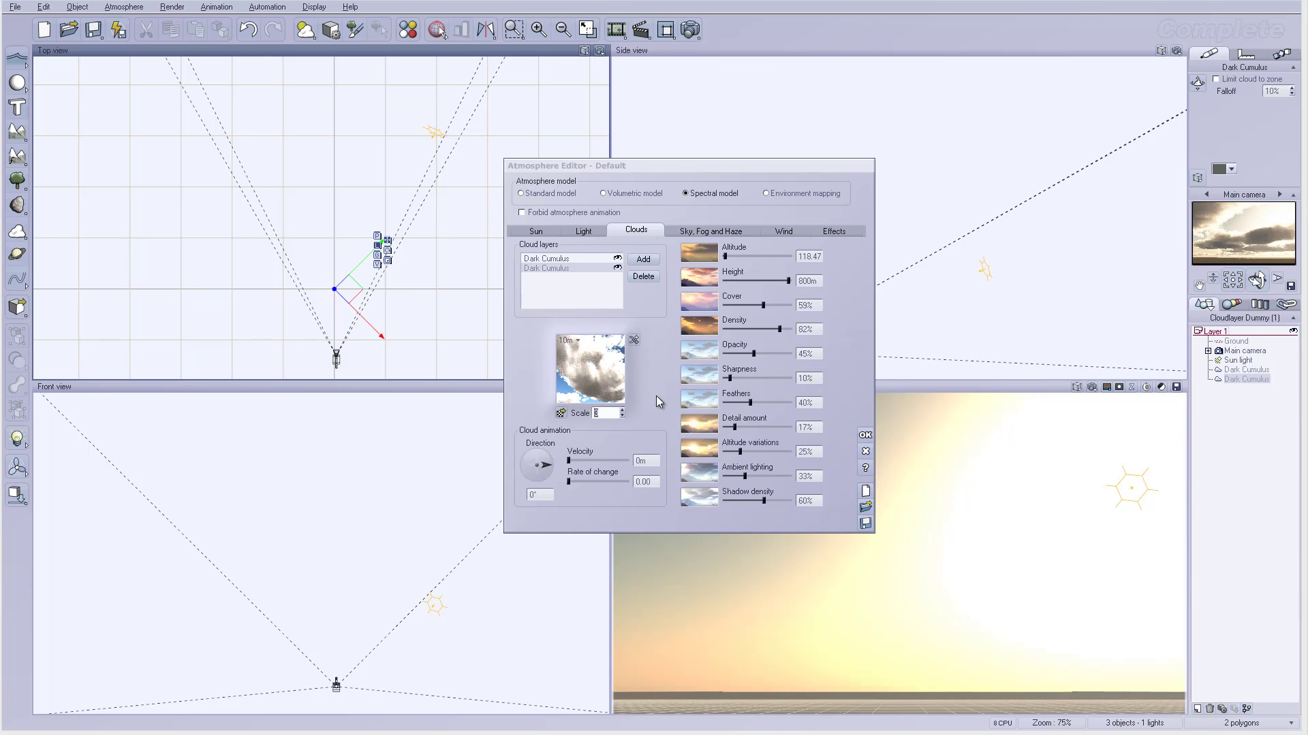
type("1")
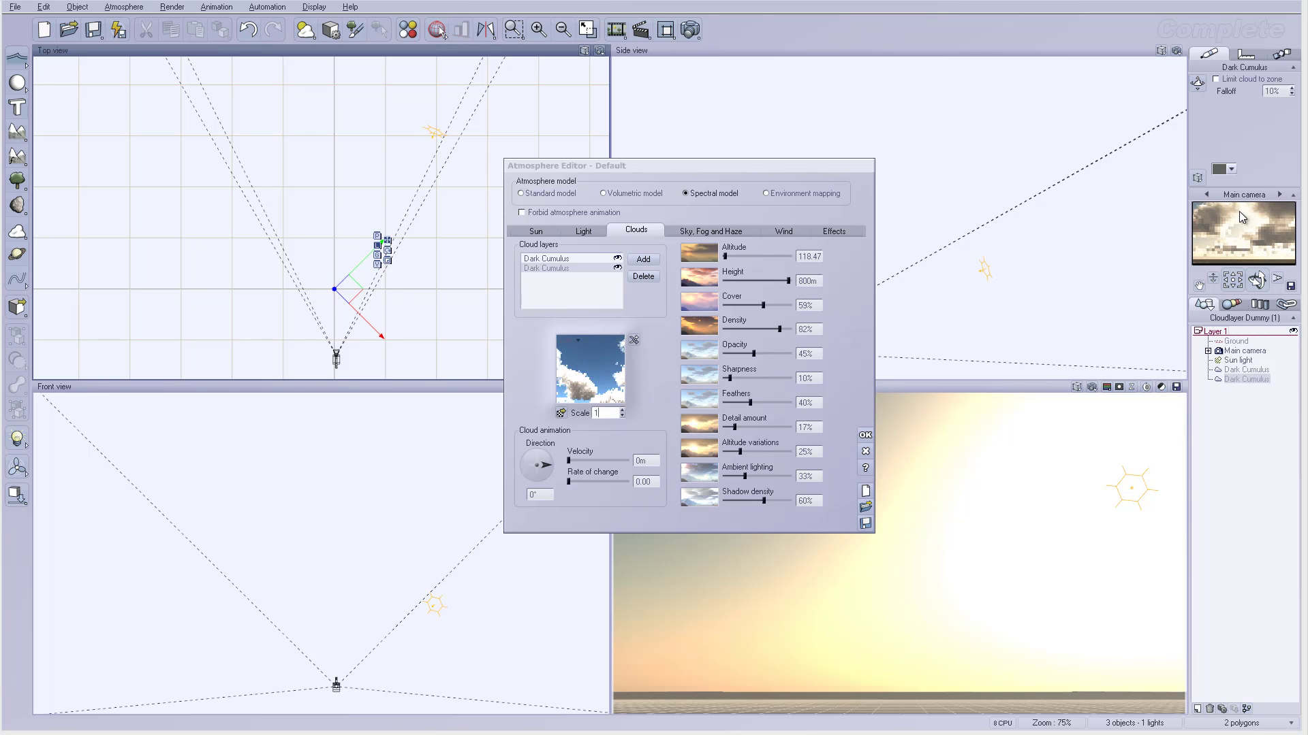
Set the first Dark Cumulus layer's scale to 2.00.
left_click(542, 259)
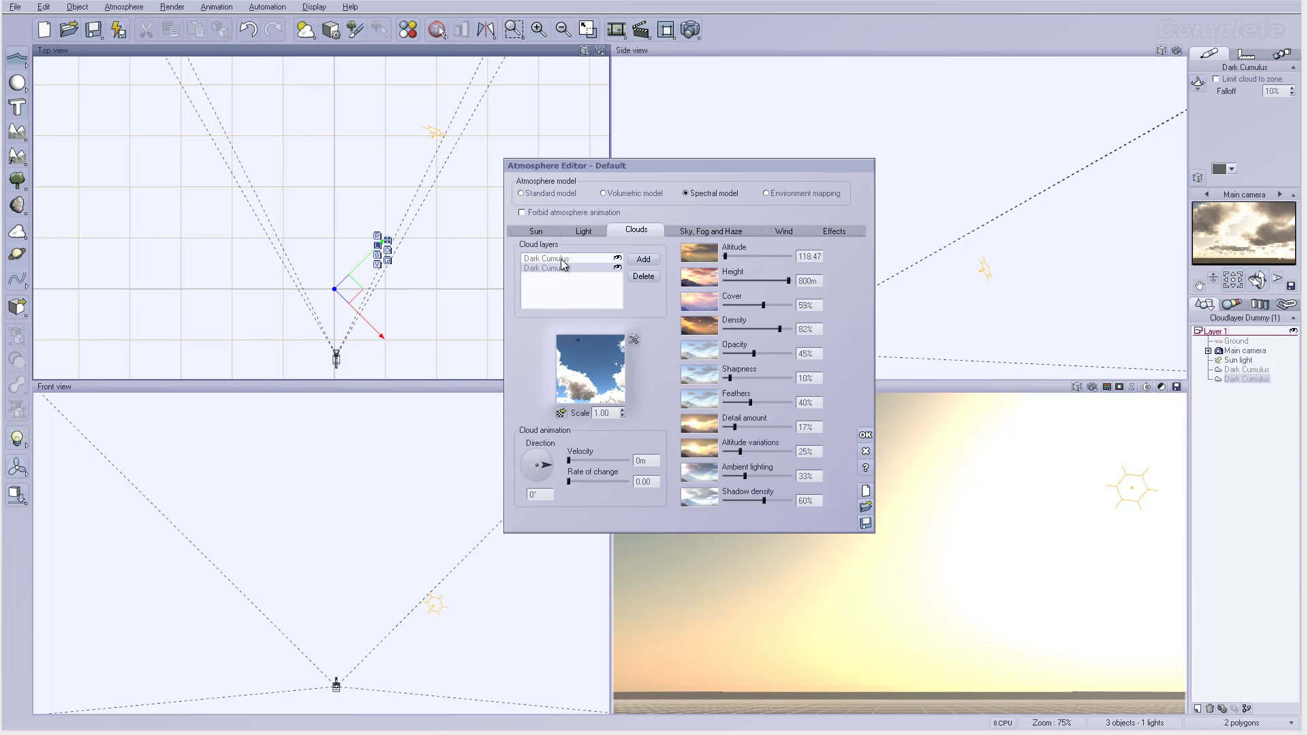
double_click(603, 413)
type("2")
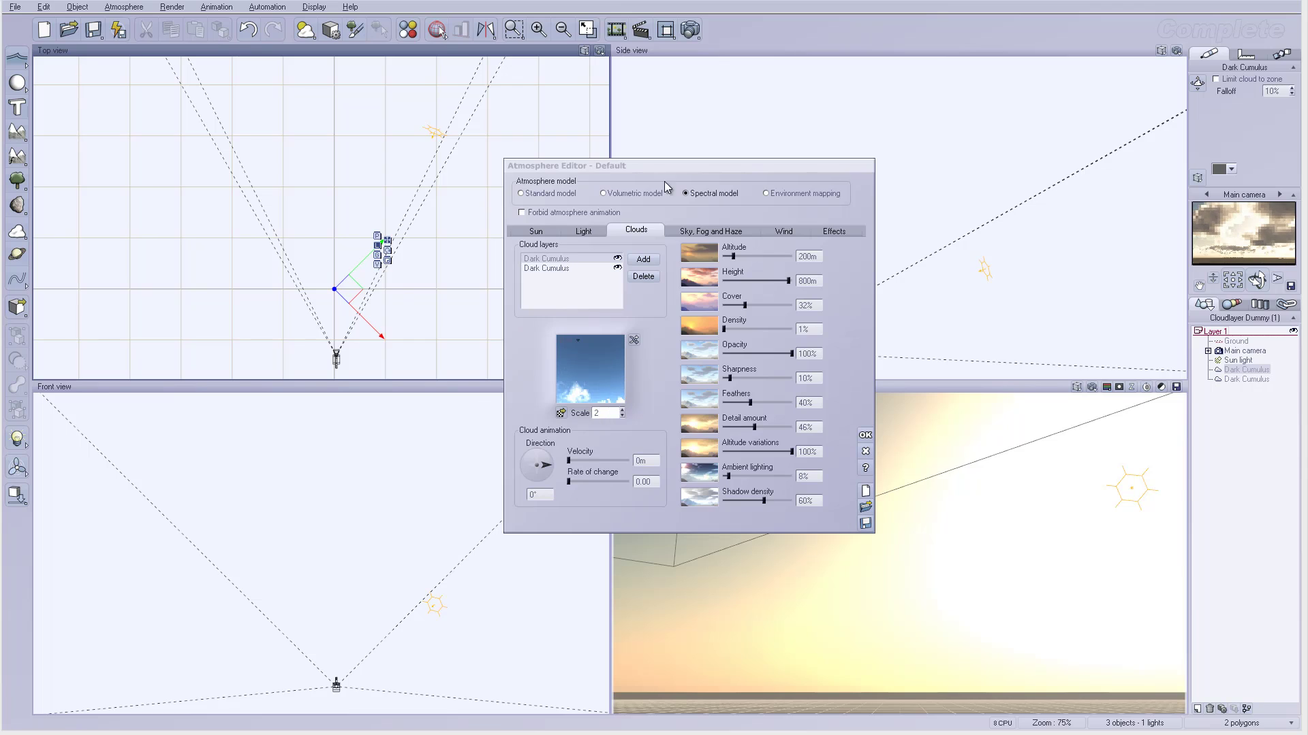
left_click(569, 268)
Give the second Dark Cumulus layer 100% altitude variations and 67% feathers.
left_click(570, 267)
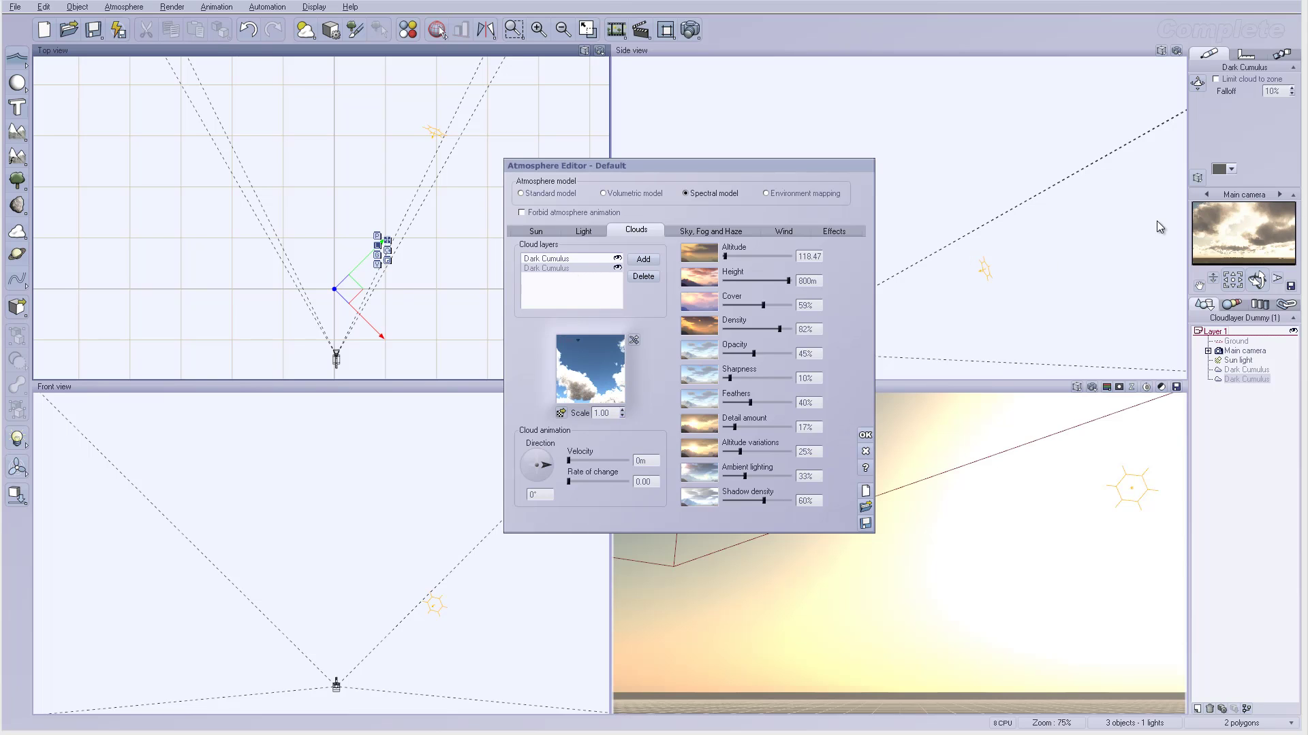
left_click(568, 260)
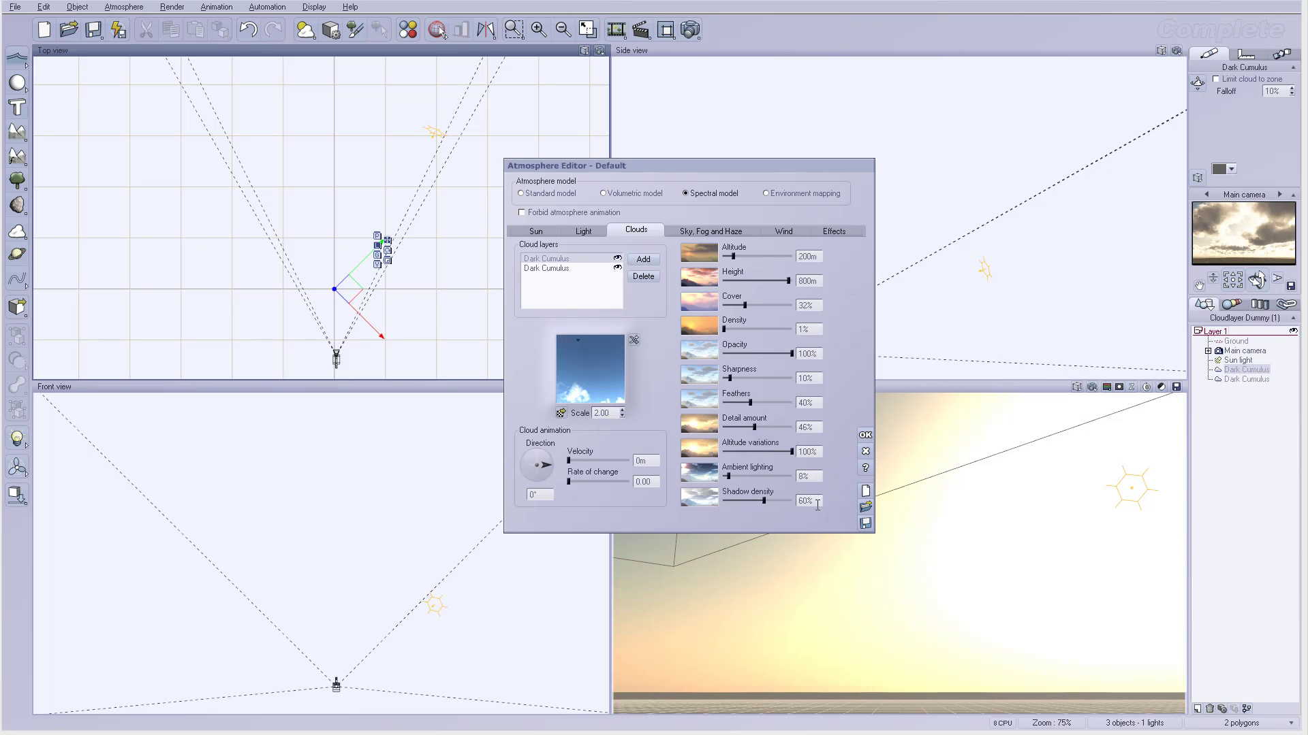
left_click(557, 269)
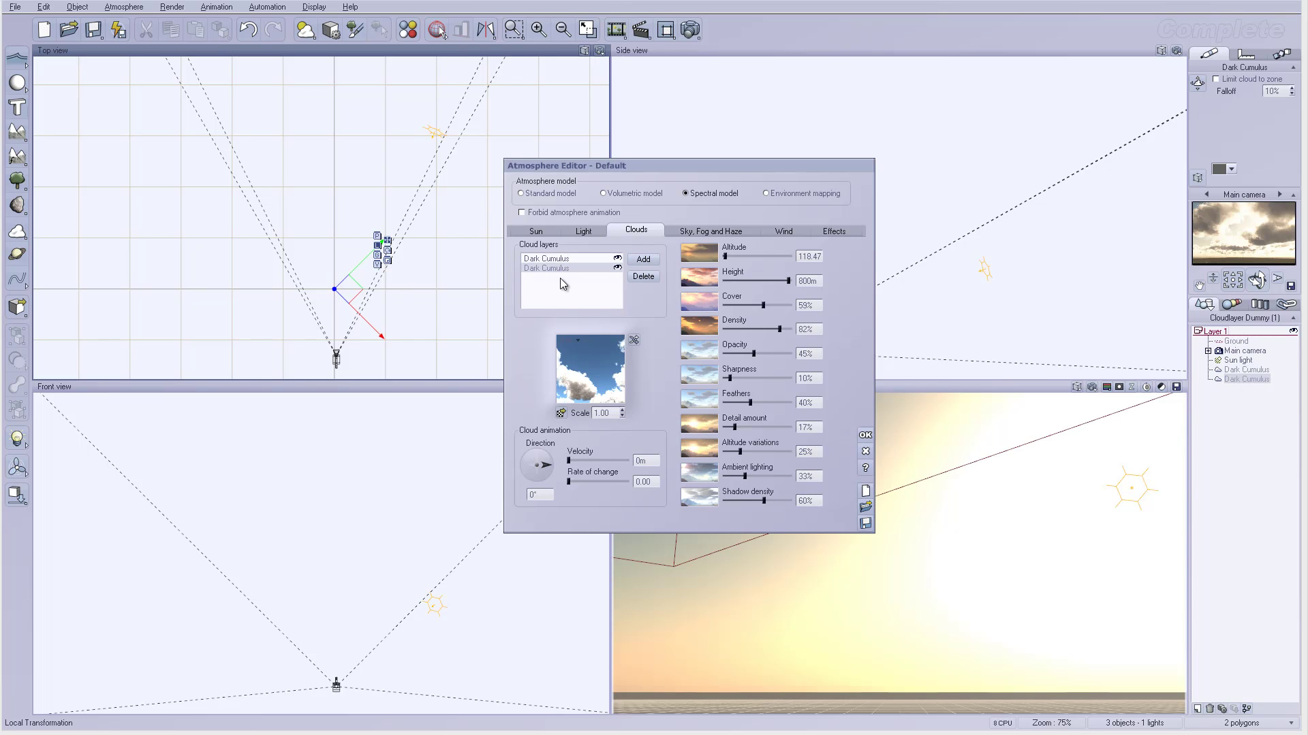
left_click_drag(741, 452, 839, 448)
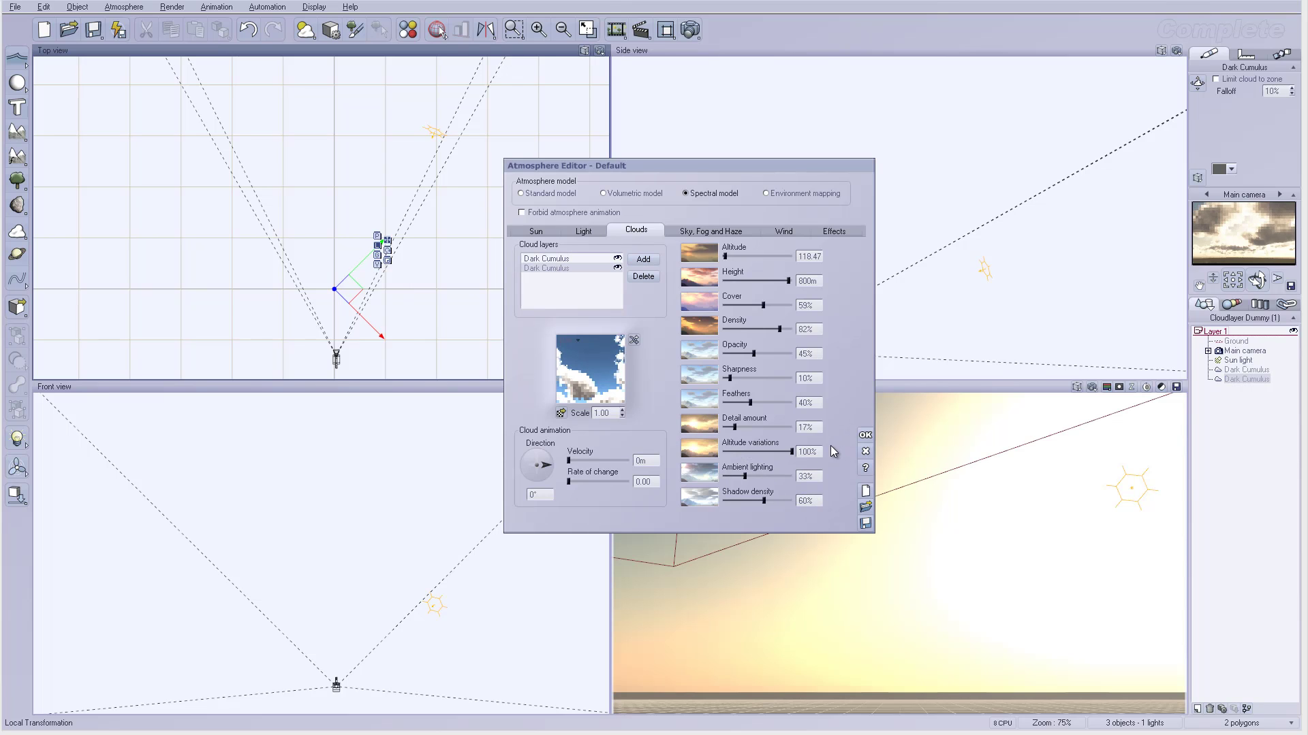
left_click_drag(750, 403, 769, 402)
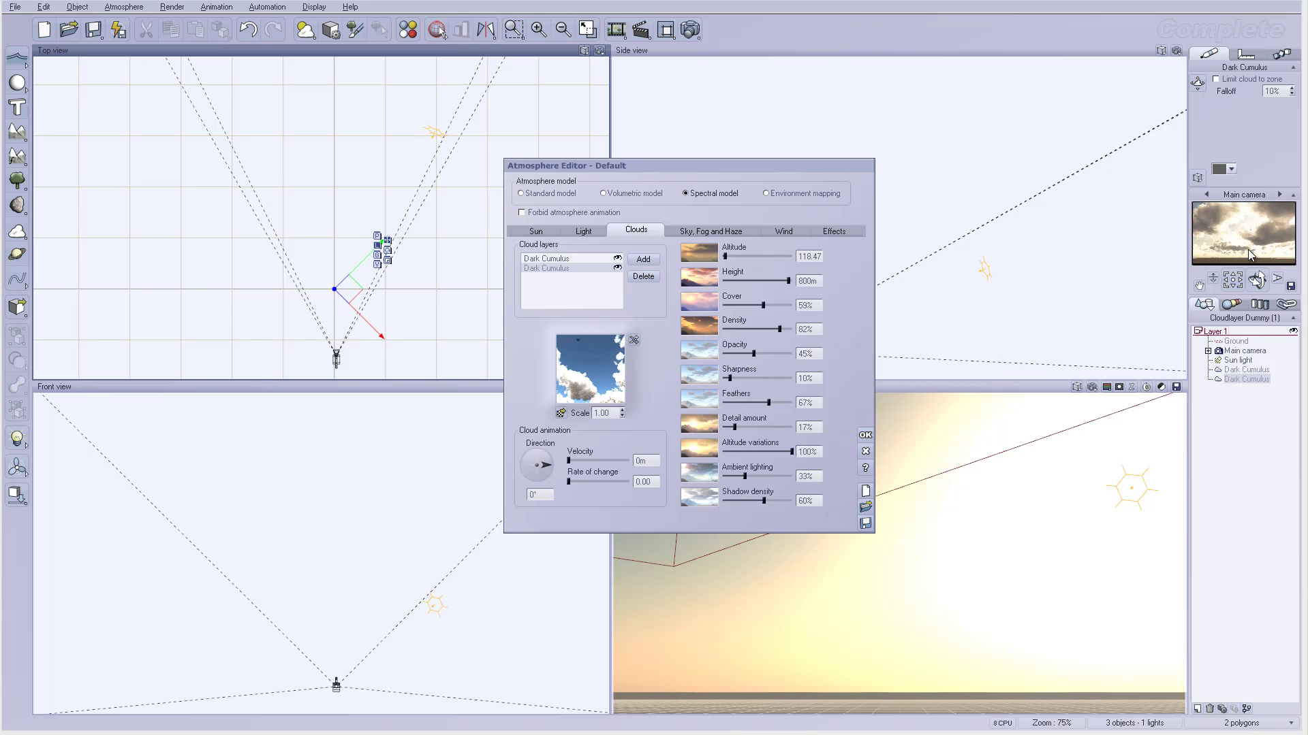
Add a Turbulent Cirrus layer at 8% density and run a brief test render.
left_click(644, 260)
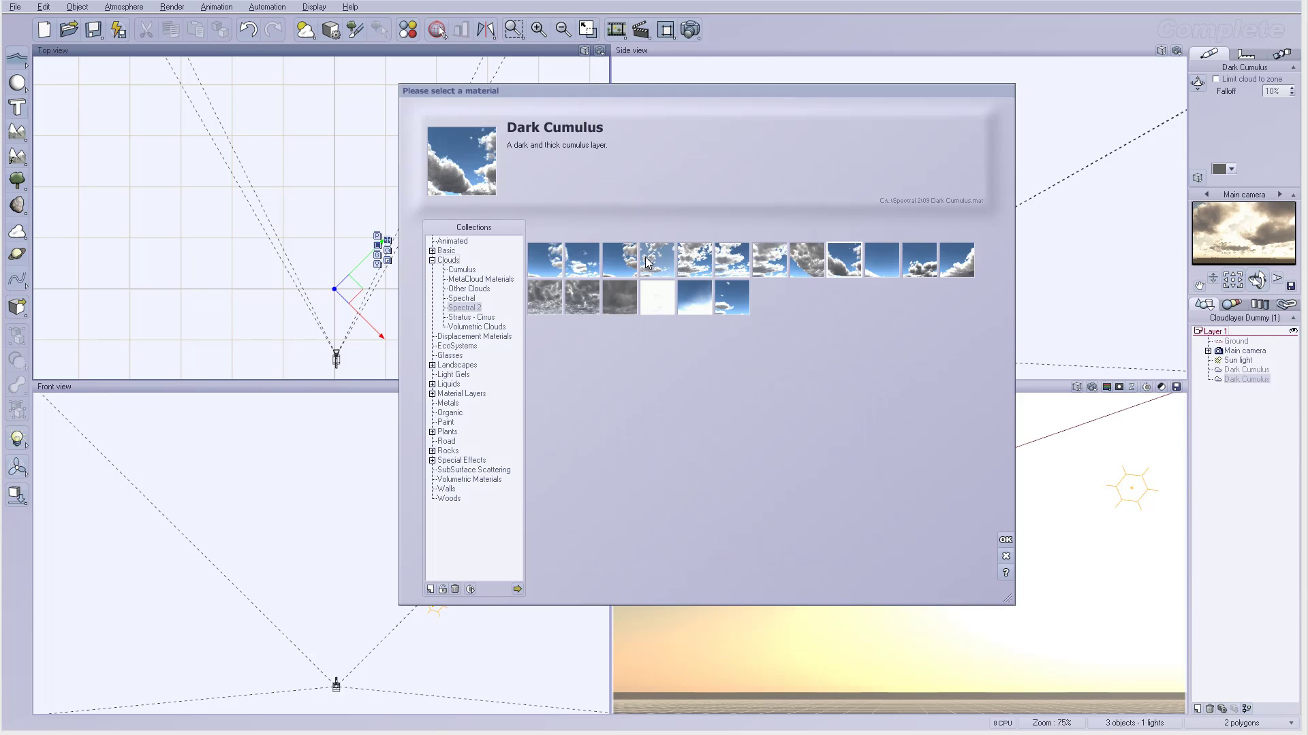
left_click(474, 318)
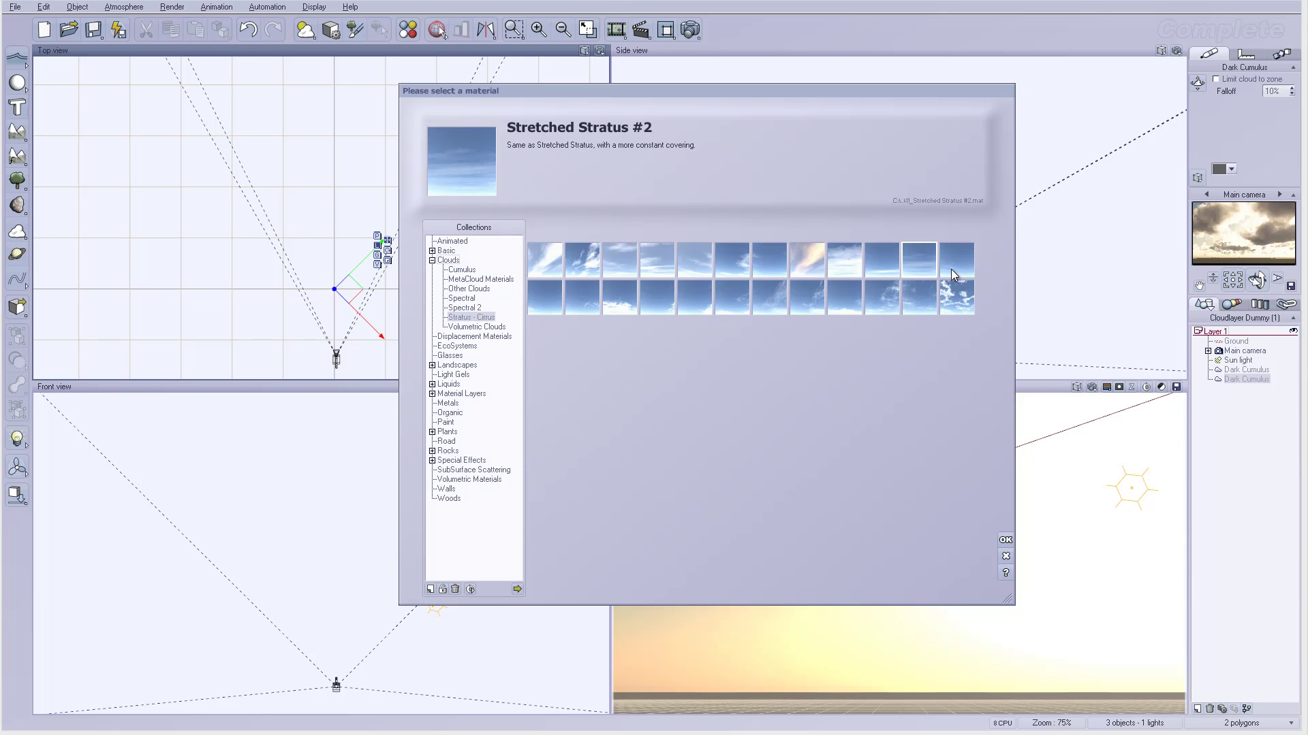
left_click(780, 300)
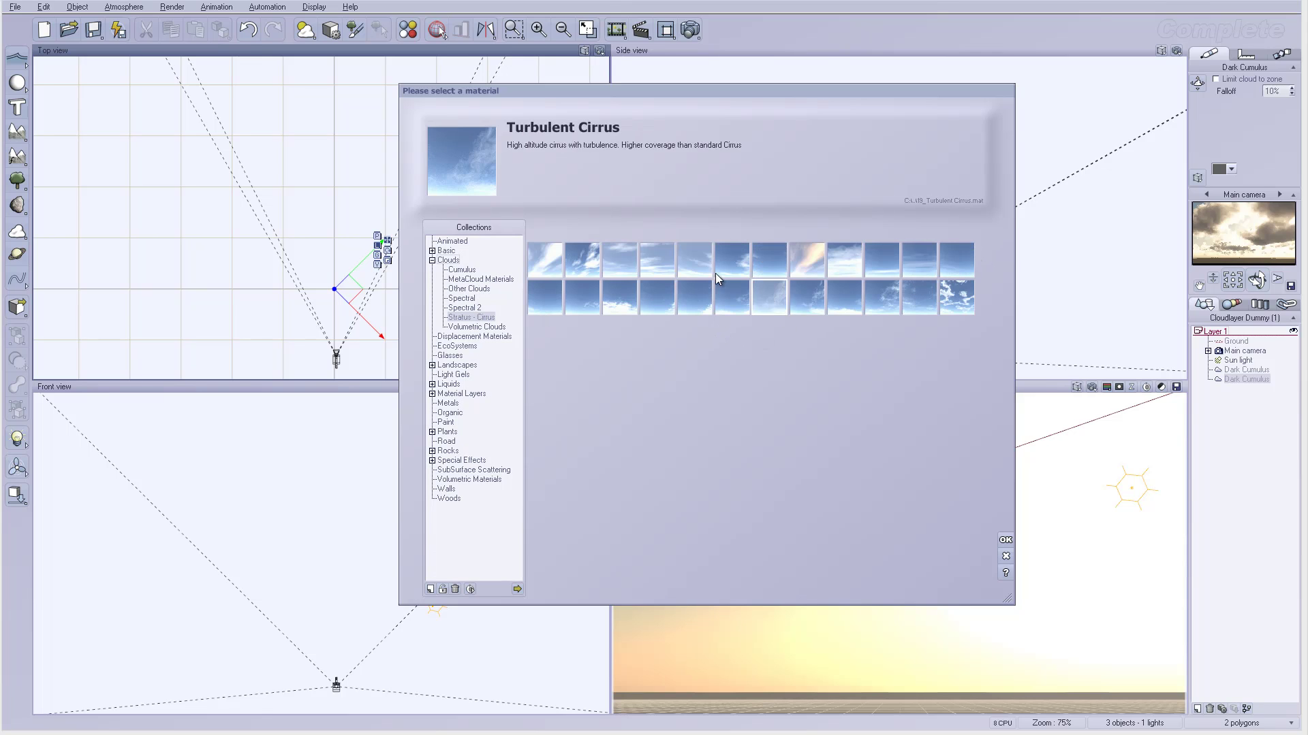
left_click(1005, 541)
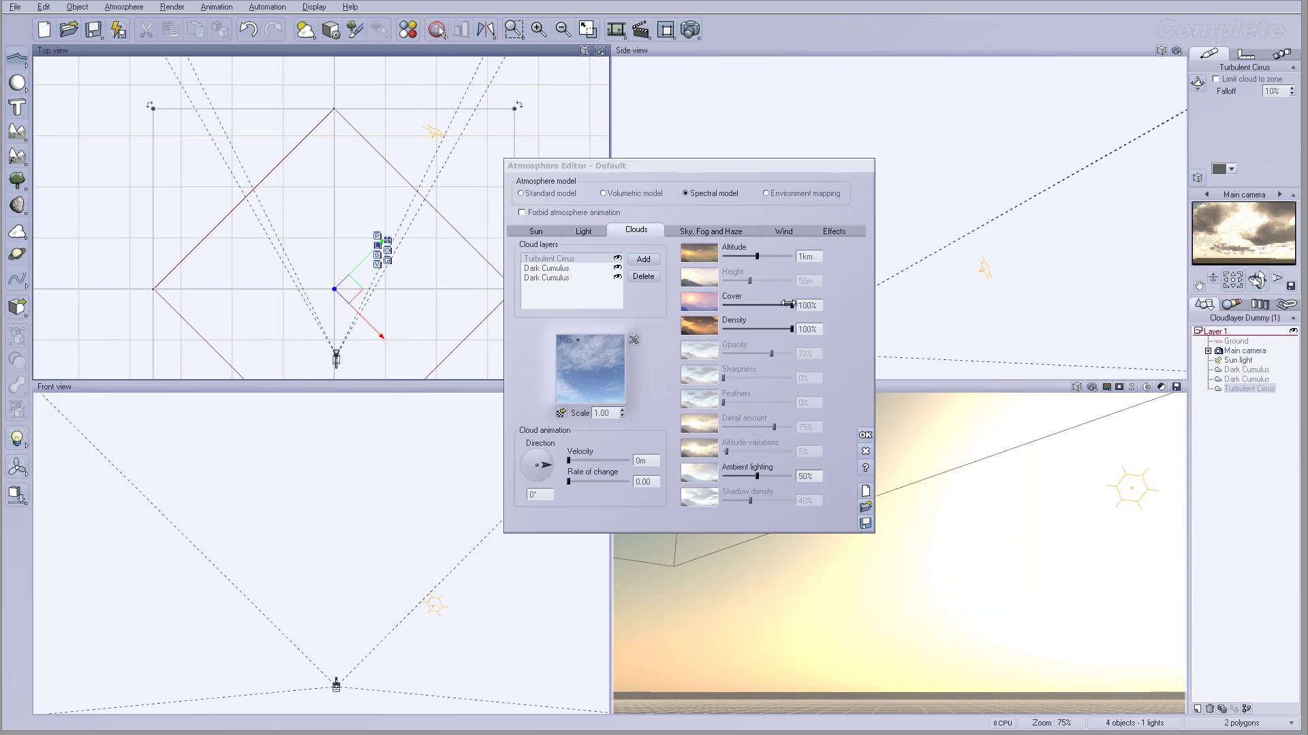
left_click_drag(791, 329, 729, 329)
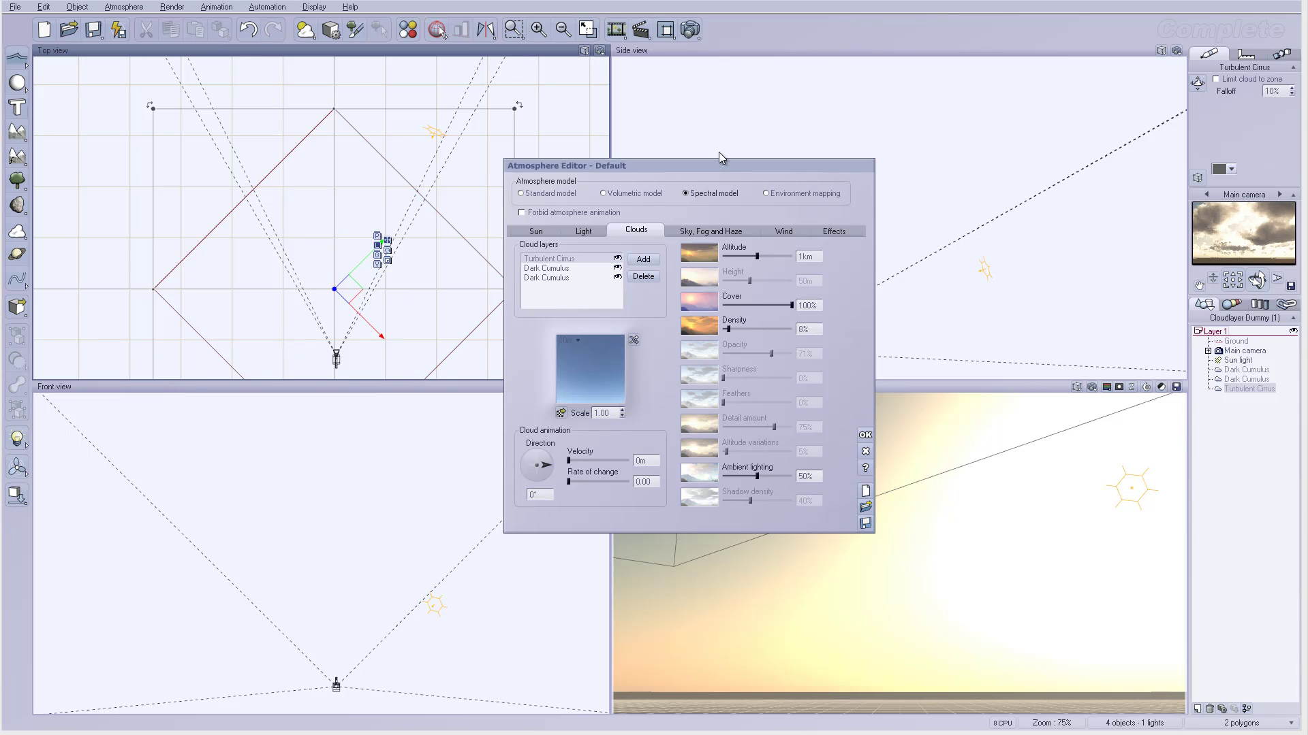
left_click(690, 29)
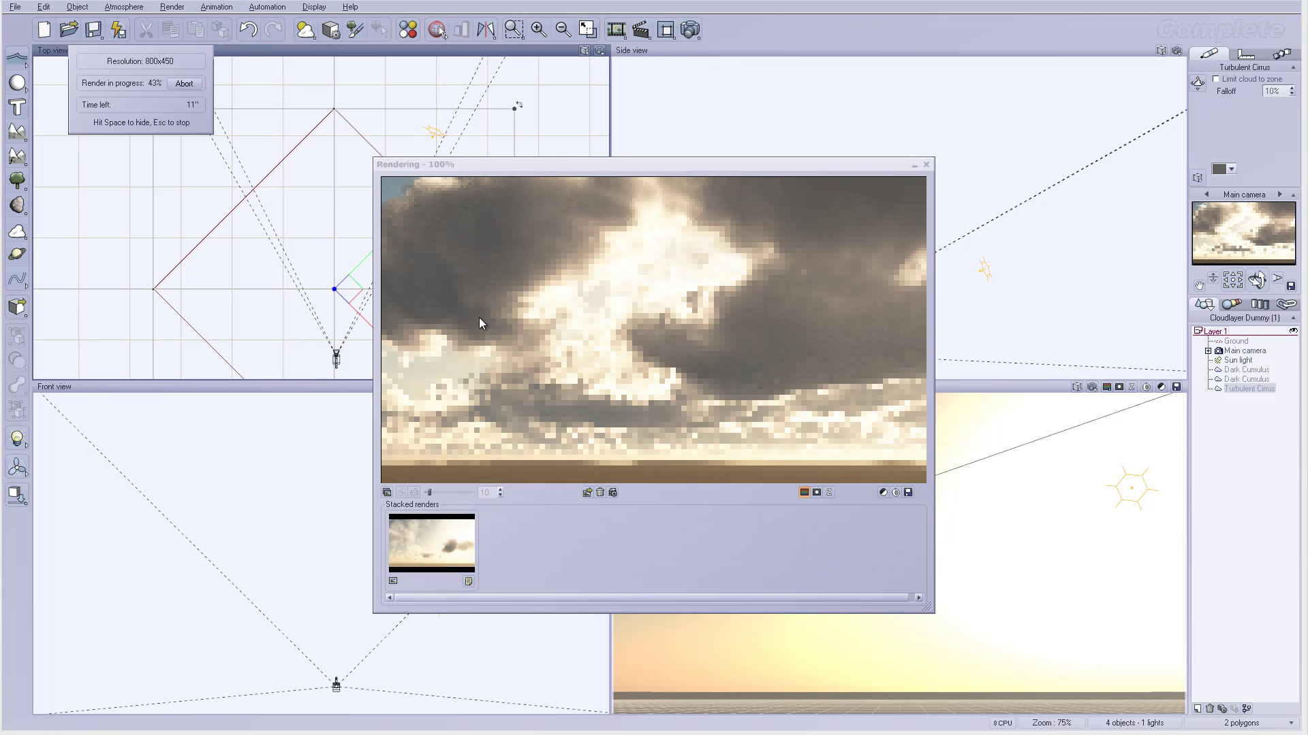
key("F4")
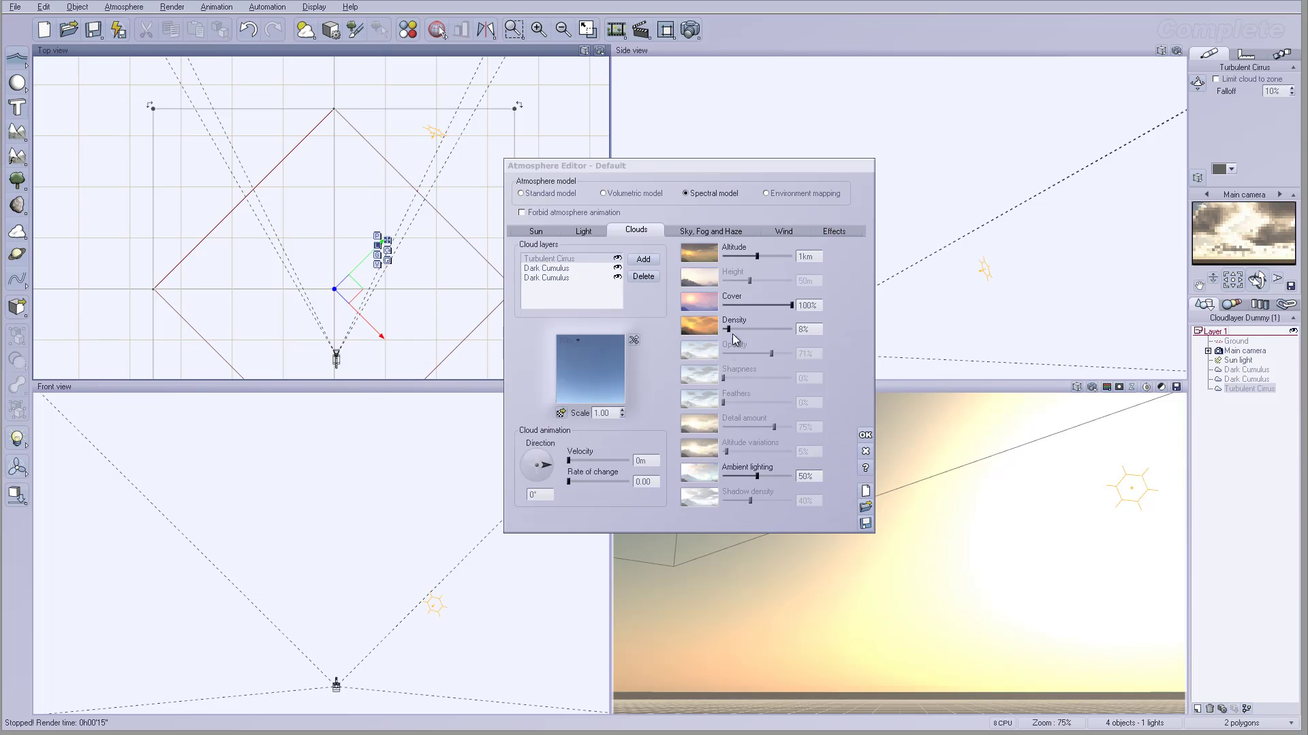
Set glow to 8%, scattering anisotropy to 0.90 and aerial perspective to 8.27.
left_click(708, 230)
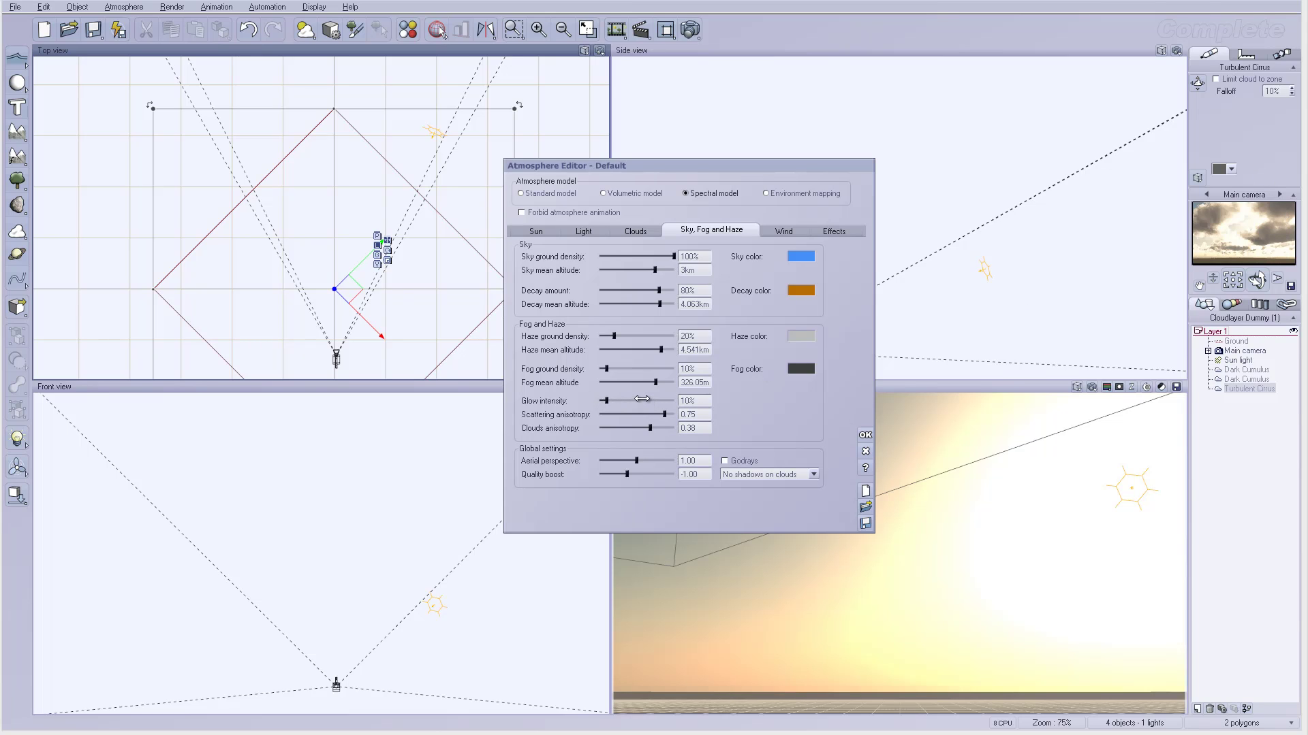
left_click_drag(645, 400, 640, 399)
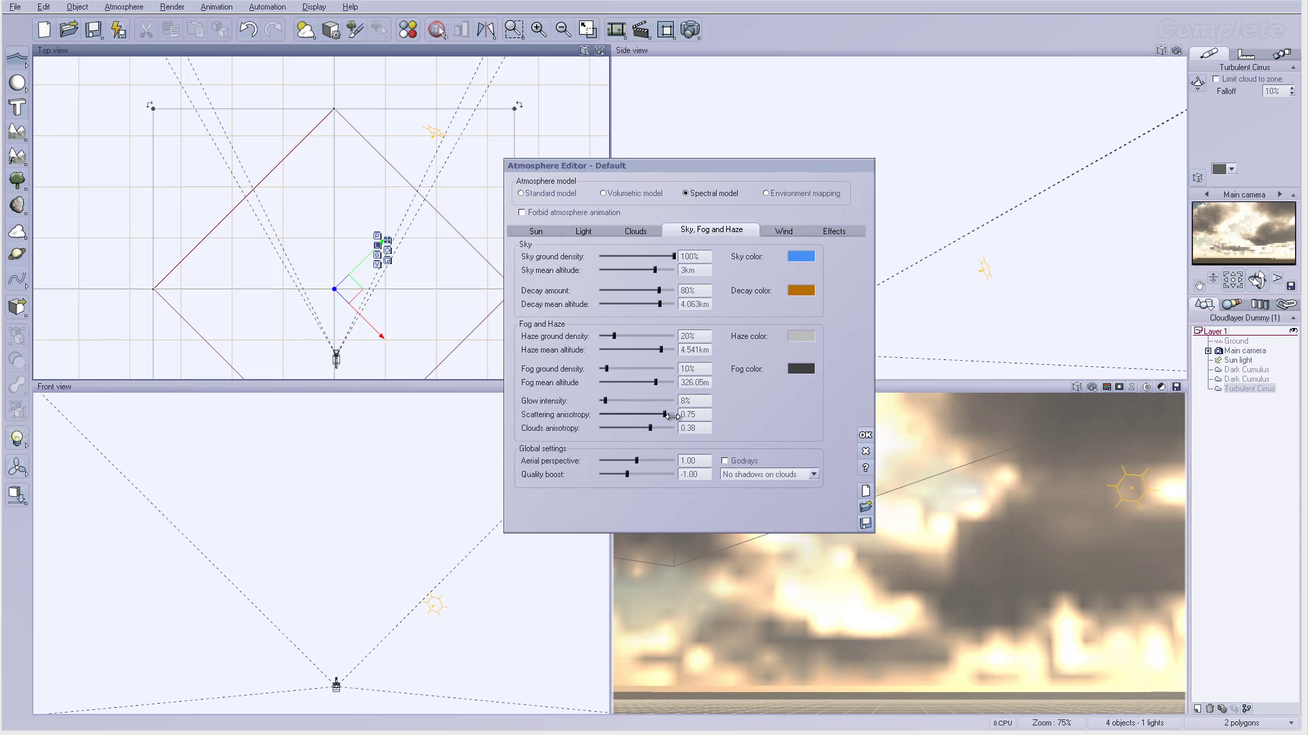
left_click_drag(674, 417, 681, 417)
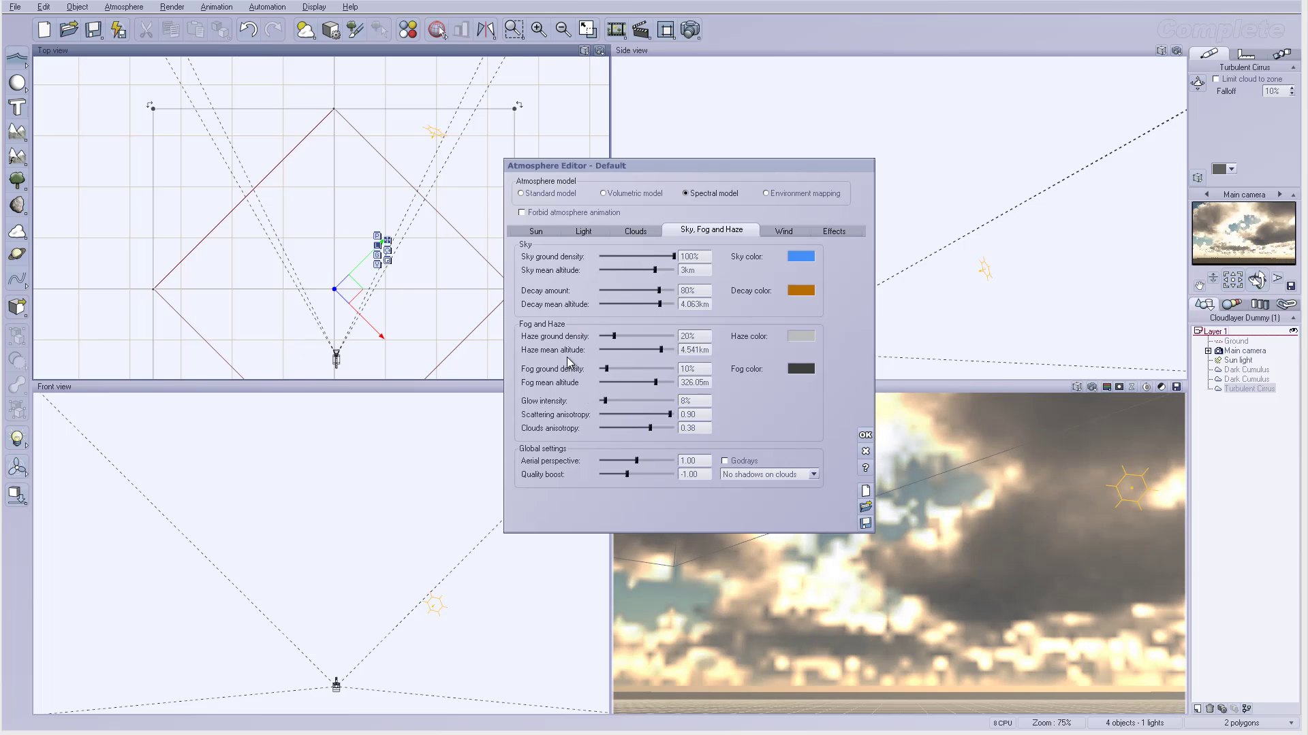
left_click_drag(665, 461, 675, 461)
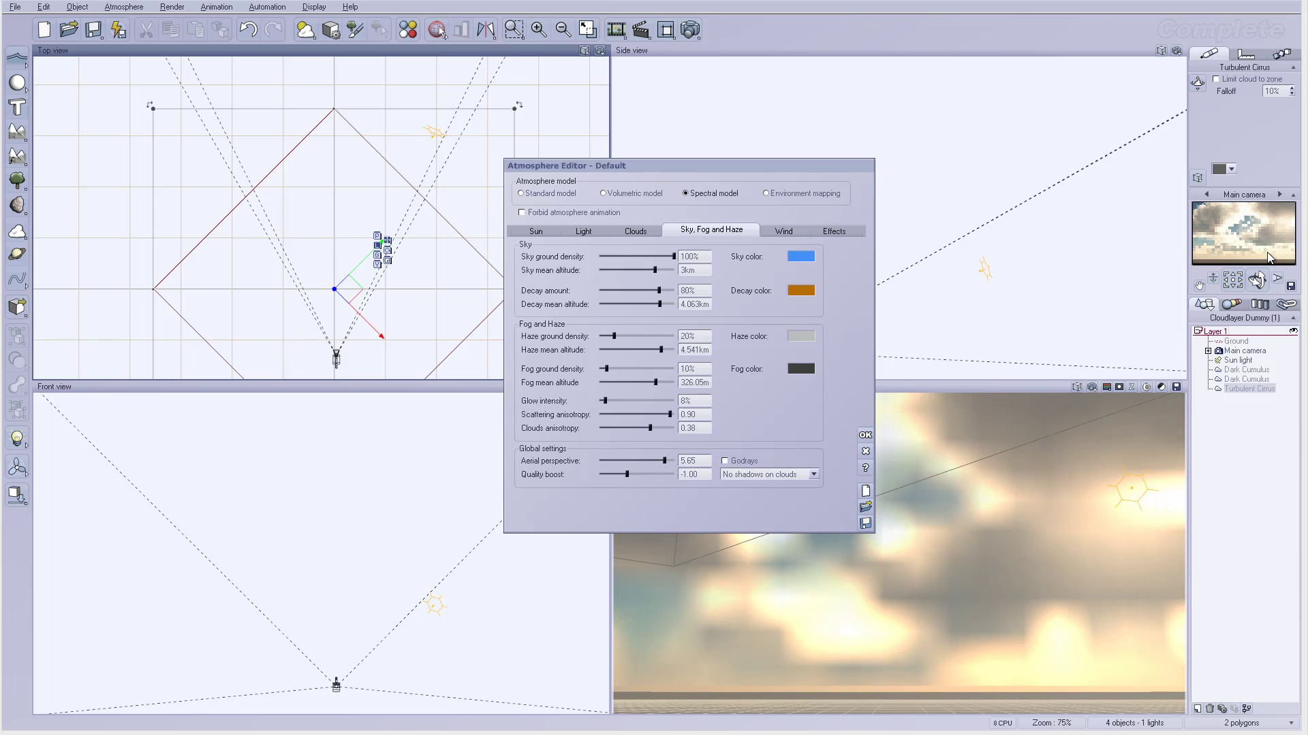
left_click_drag(657, 462, 672, 461)
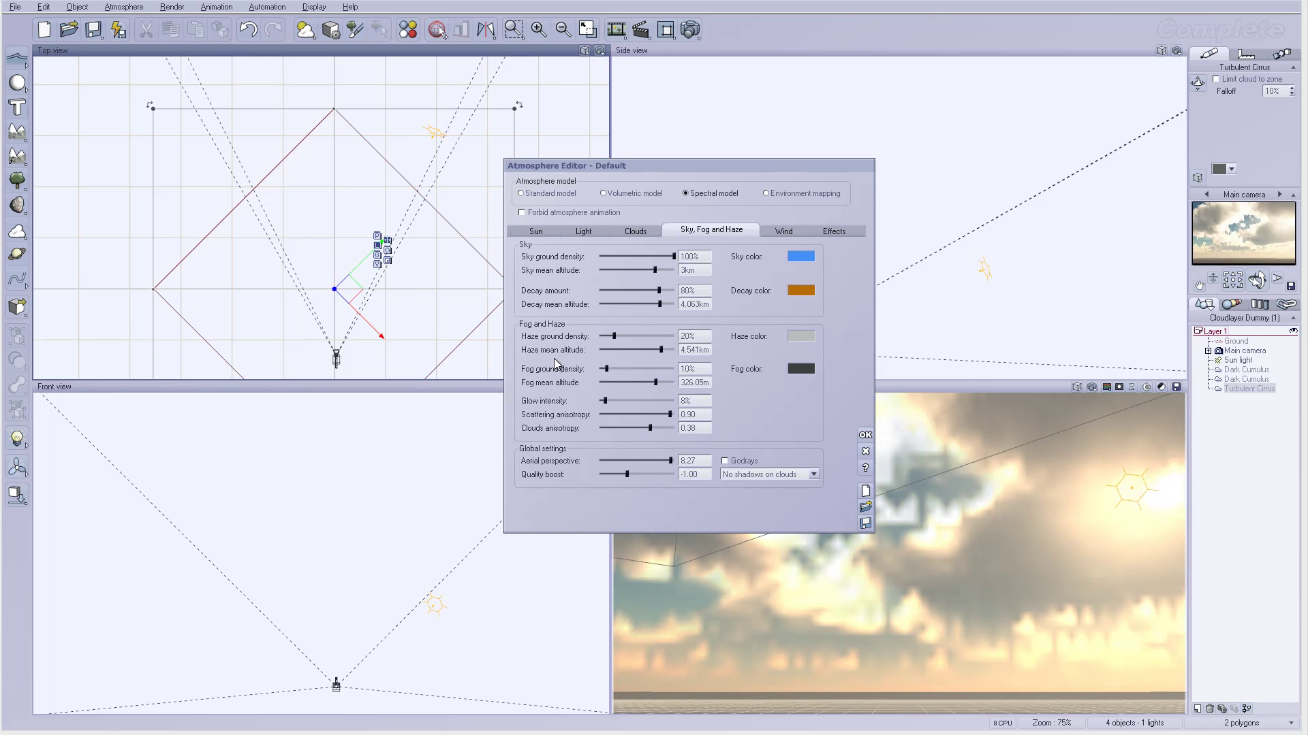
Set fog ground density to 47% and haze to 39%, and darken the haze colour to grey 128.
left_click_drag(628, 369, 637, 368)
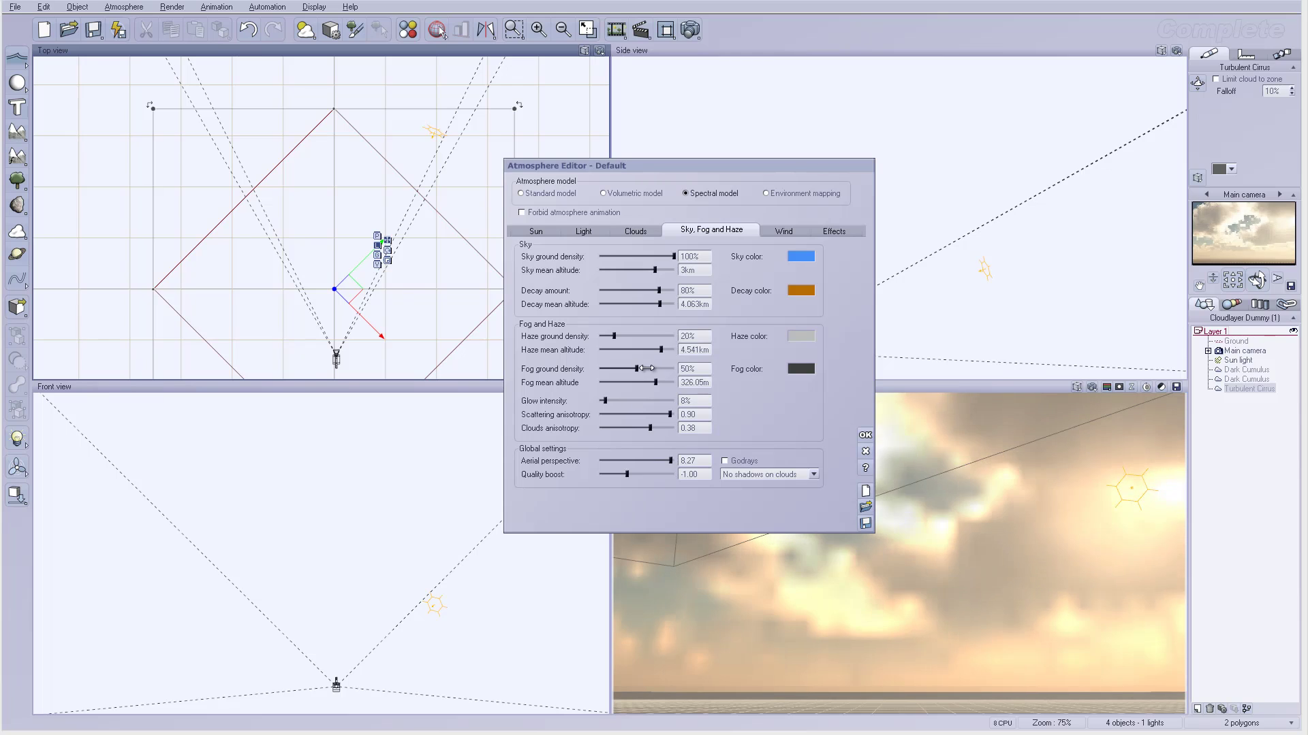
left_click_drag(648, 369, 642, 331)
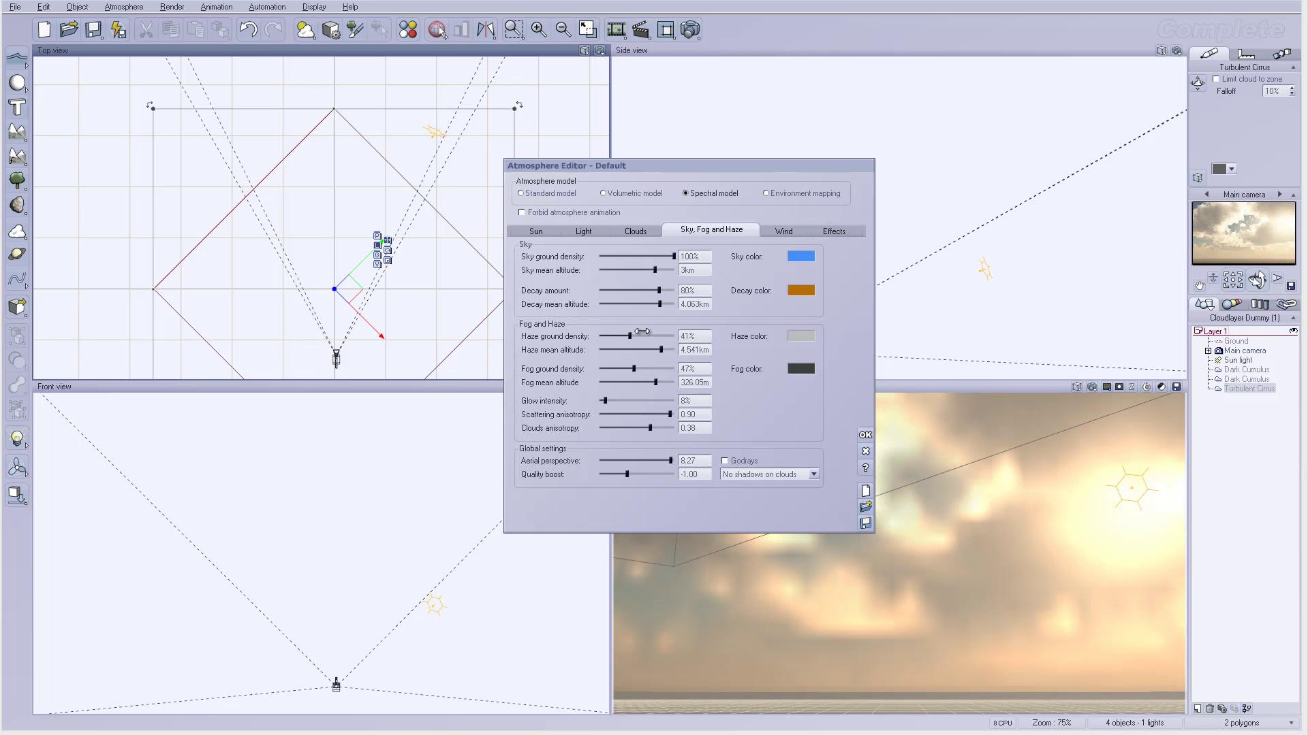
left_click_drag(642, 332, 640, 331)
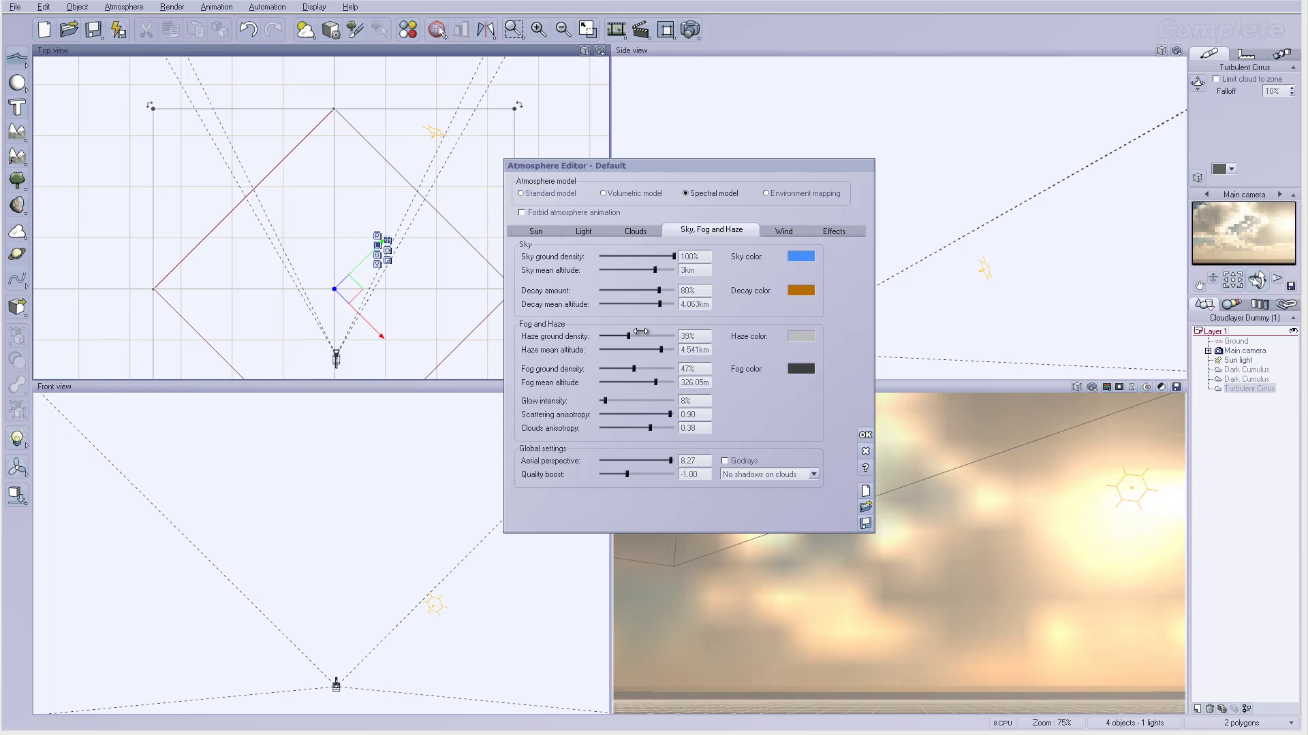
left_click(804, 337)
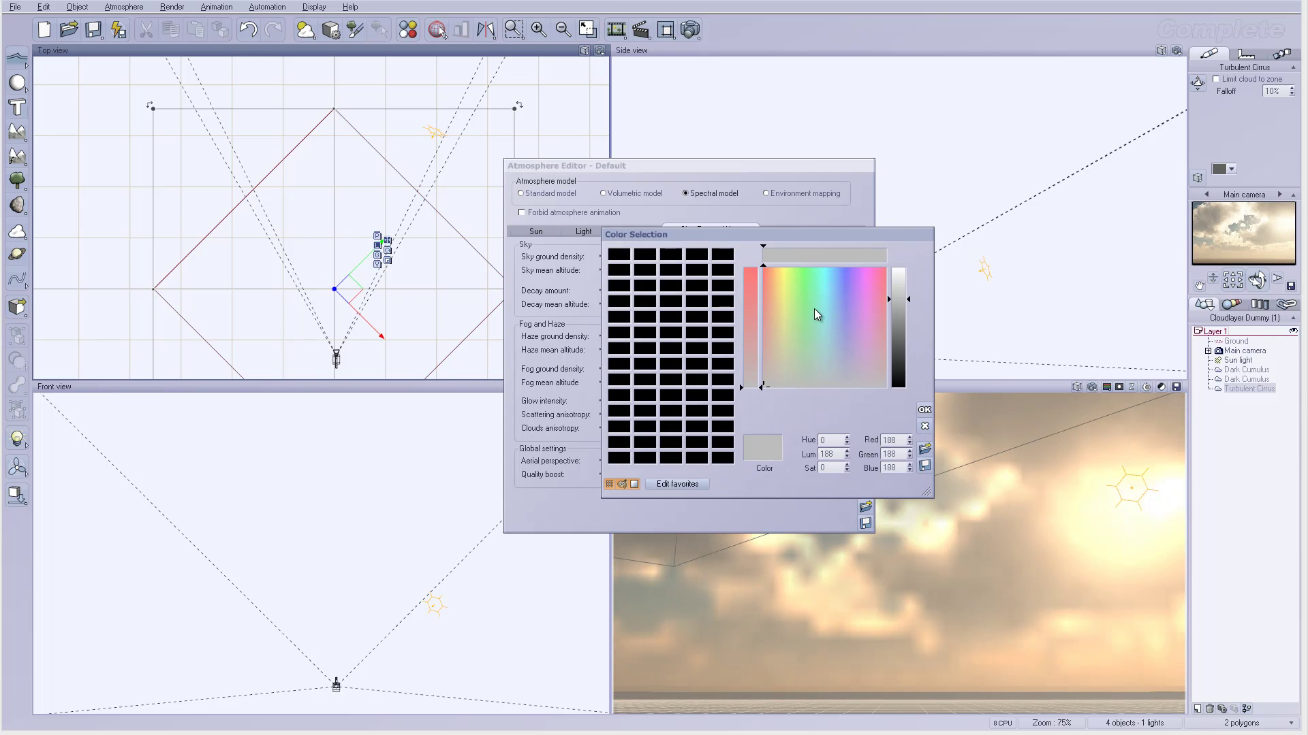
left_click_drag(899, 299, 899, 327)
Confirm the grey-128 haze colour and run a test render, stopping it after 58 seconds.
left_click(925, 409)
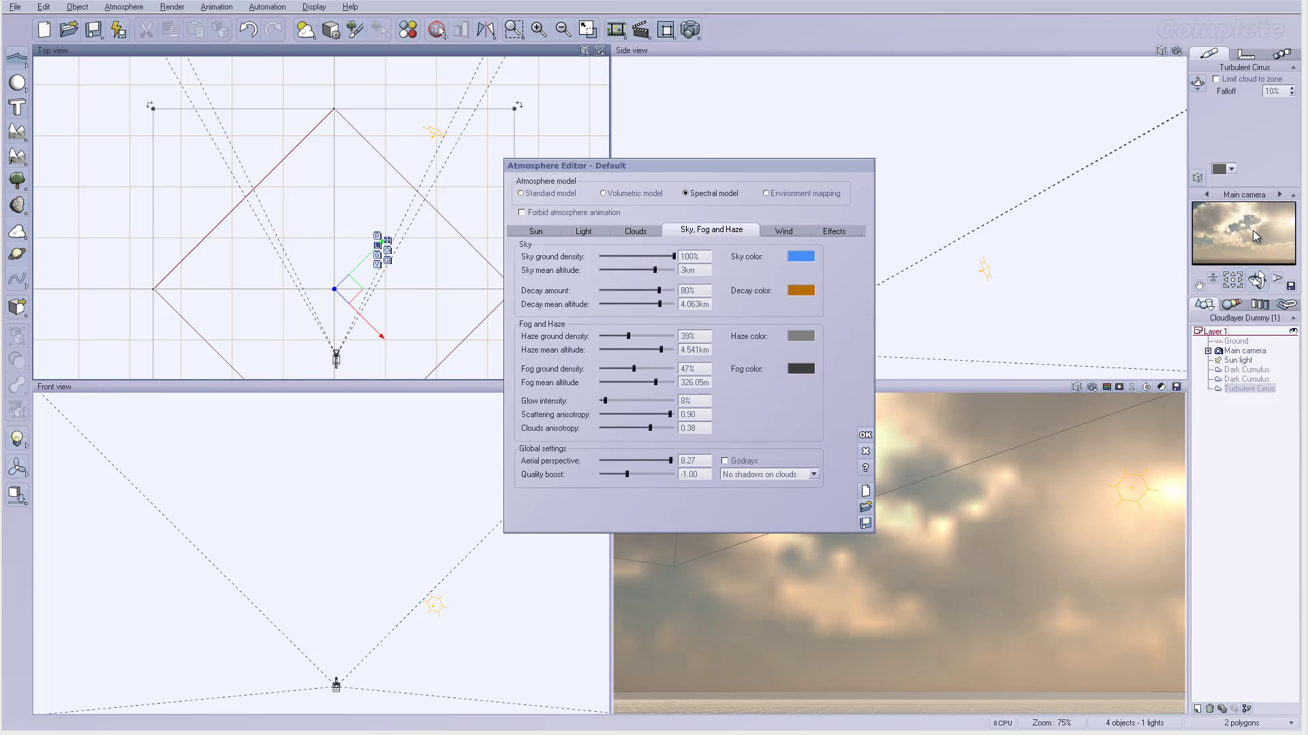
left_click(687, 31)
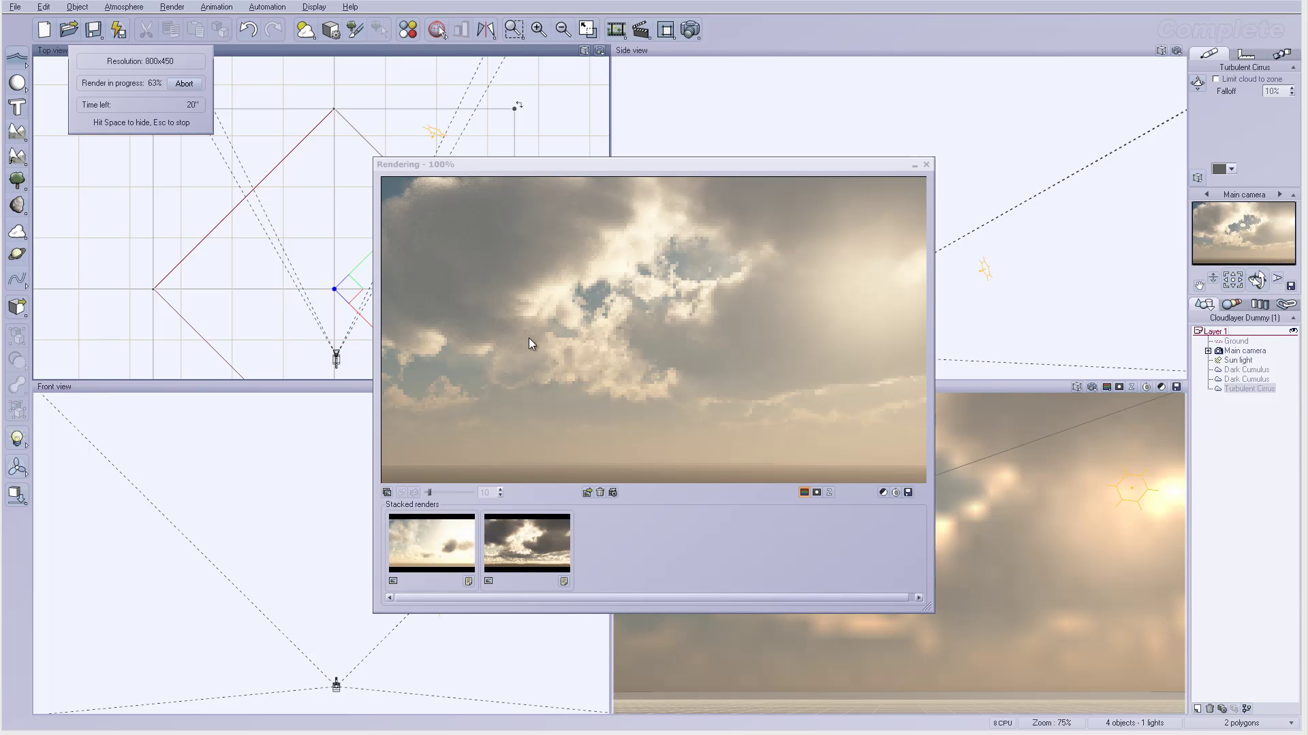
key("F4")
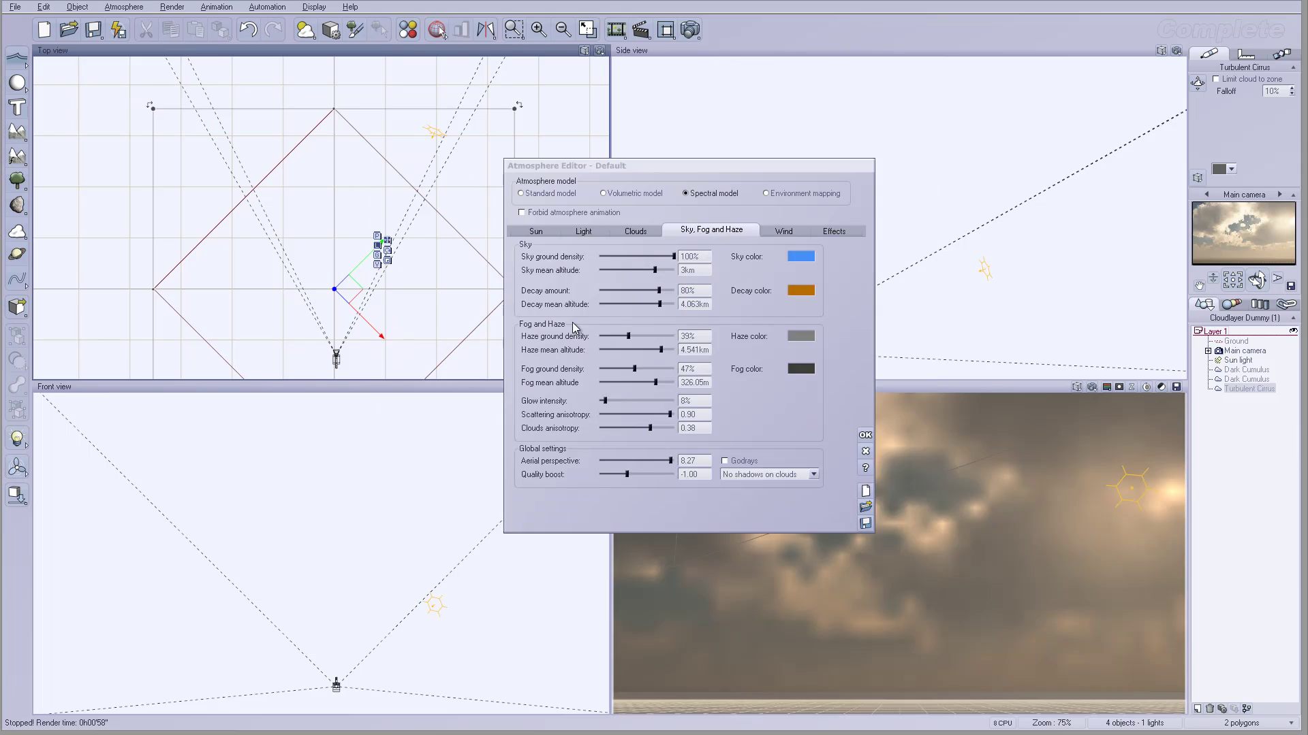
On the Clouds tab, give the lower Dark Cumulus layer 51% feathers and 43% cover.
left_click(633, 231)
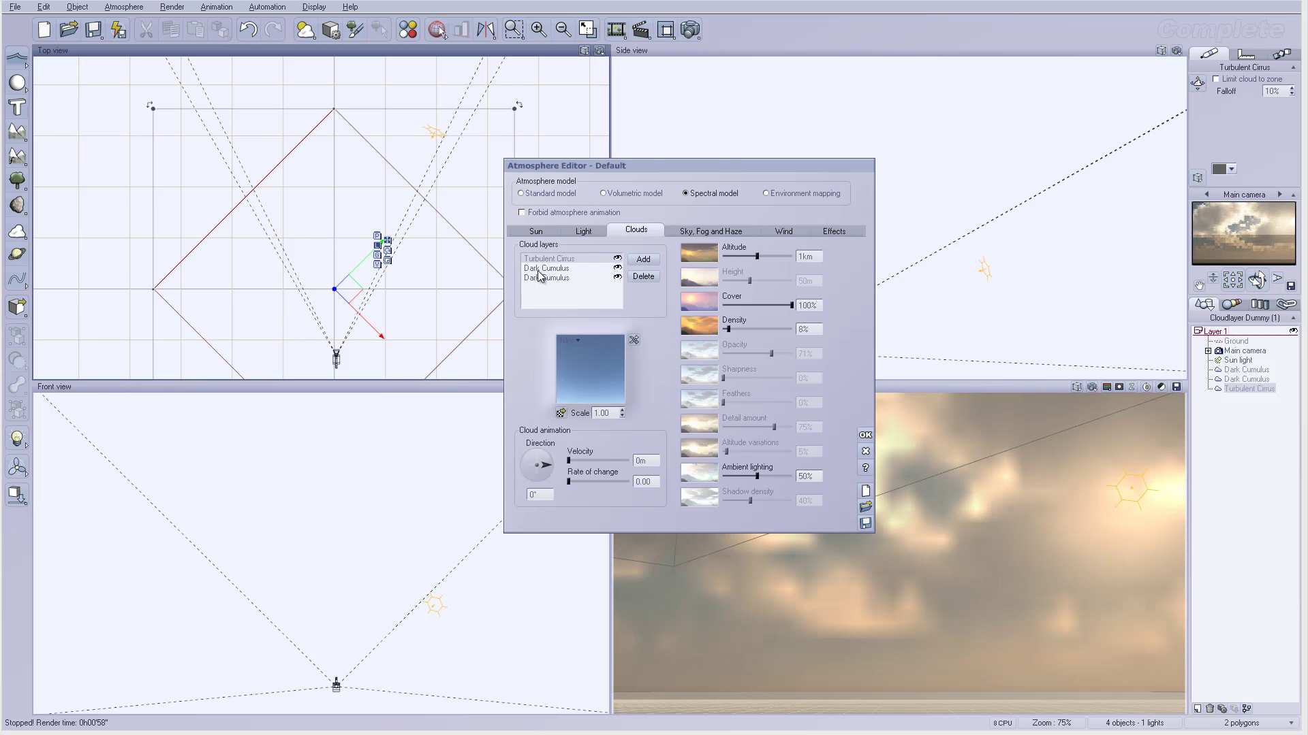
left_click(545, 278)
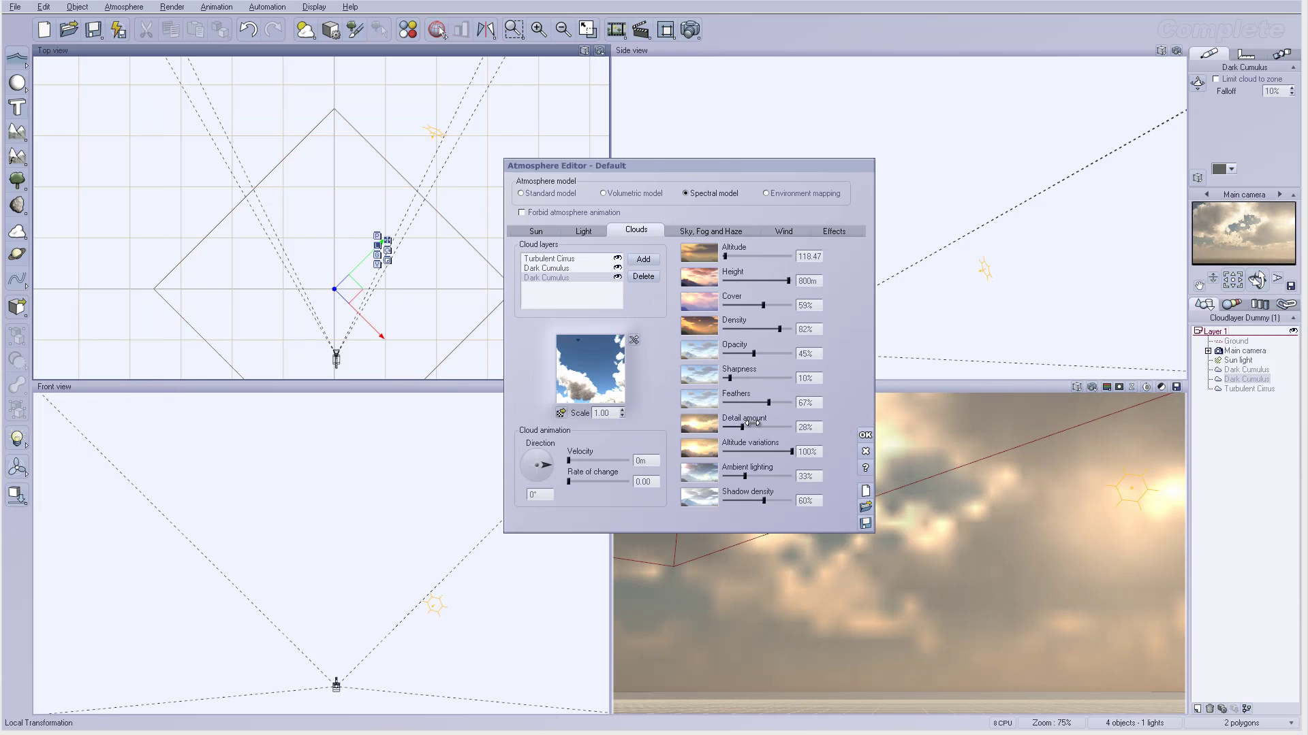
left_click_drag(770, 402, 764, 402)
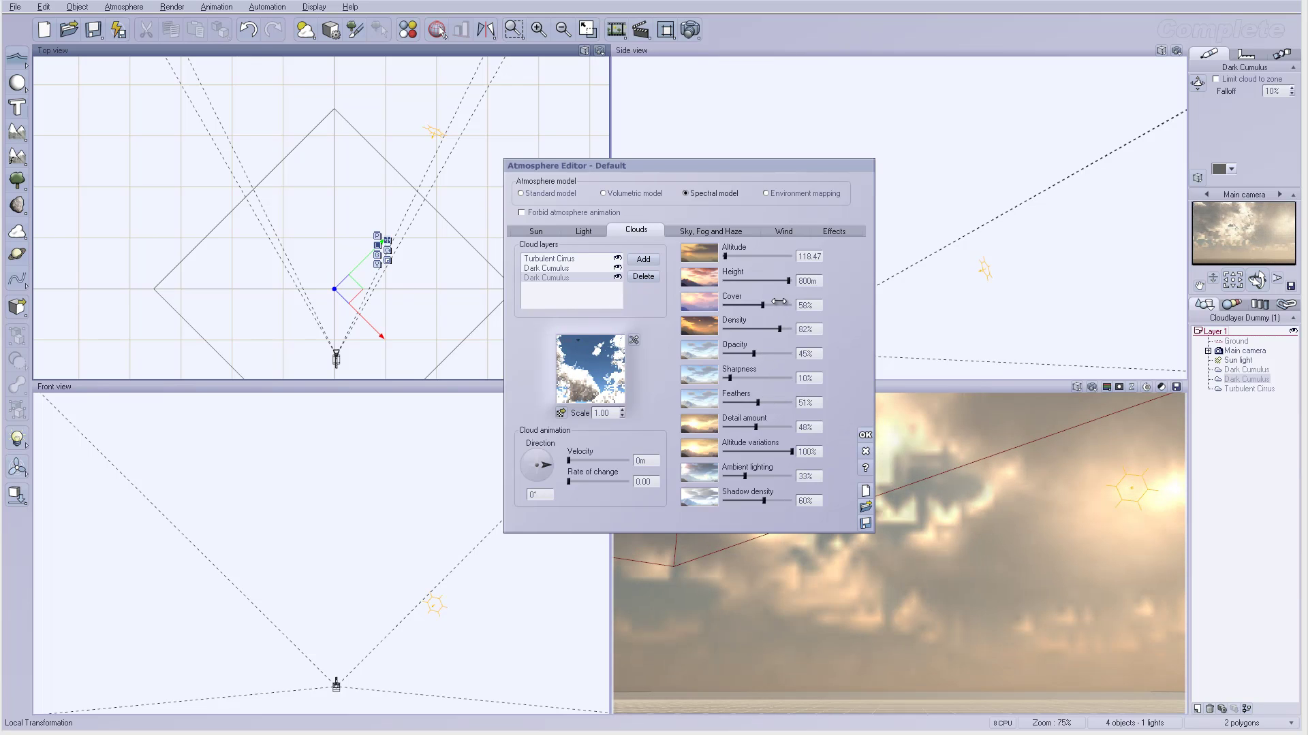
left_click_drag(778, 302, 770, 302)
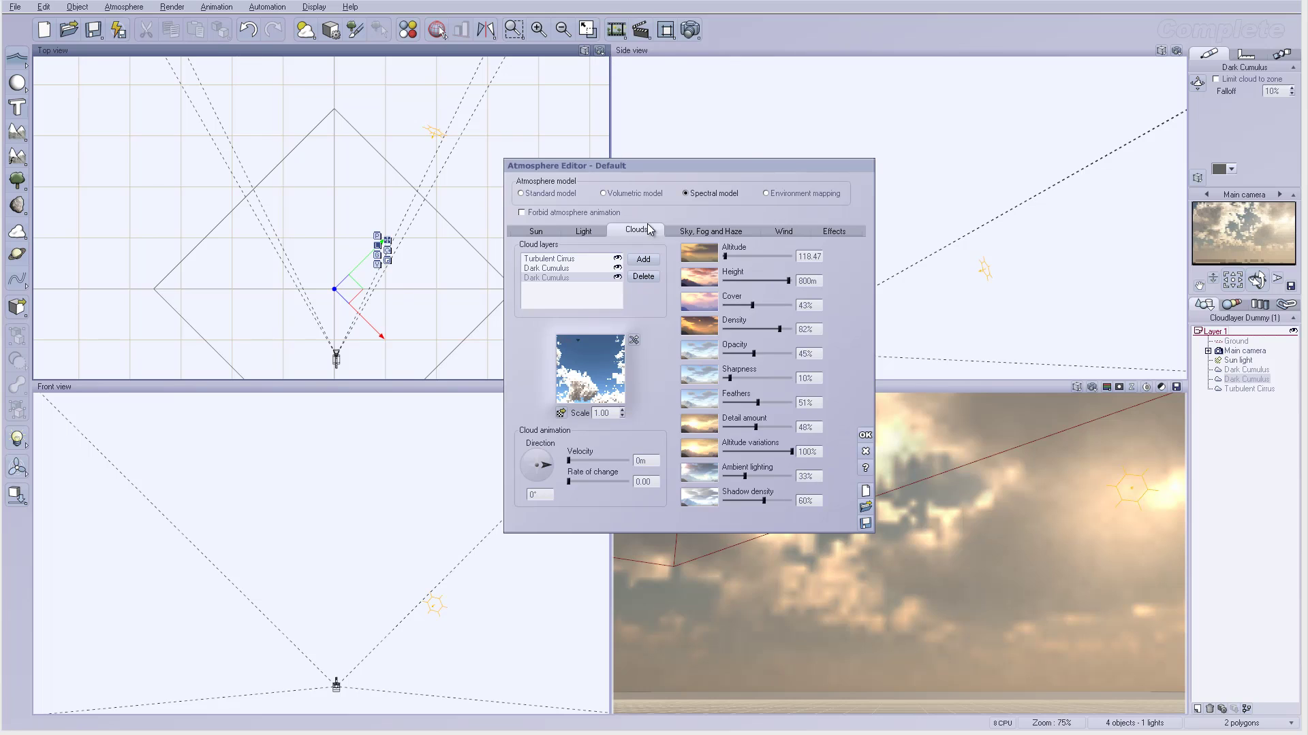
Lower haze ground density to 18%, fog to 39% and scattering anisotropy to 0.84.
left_click(697, 232)
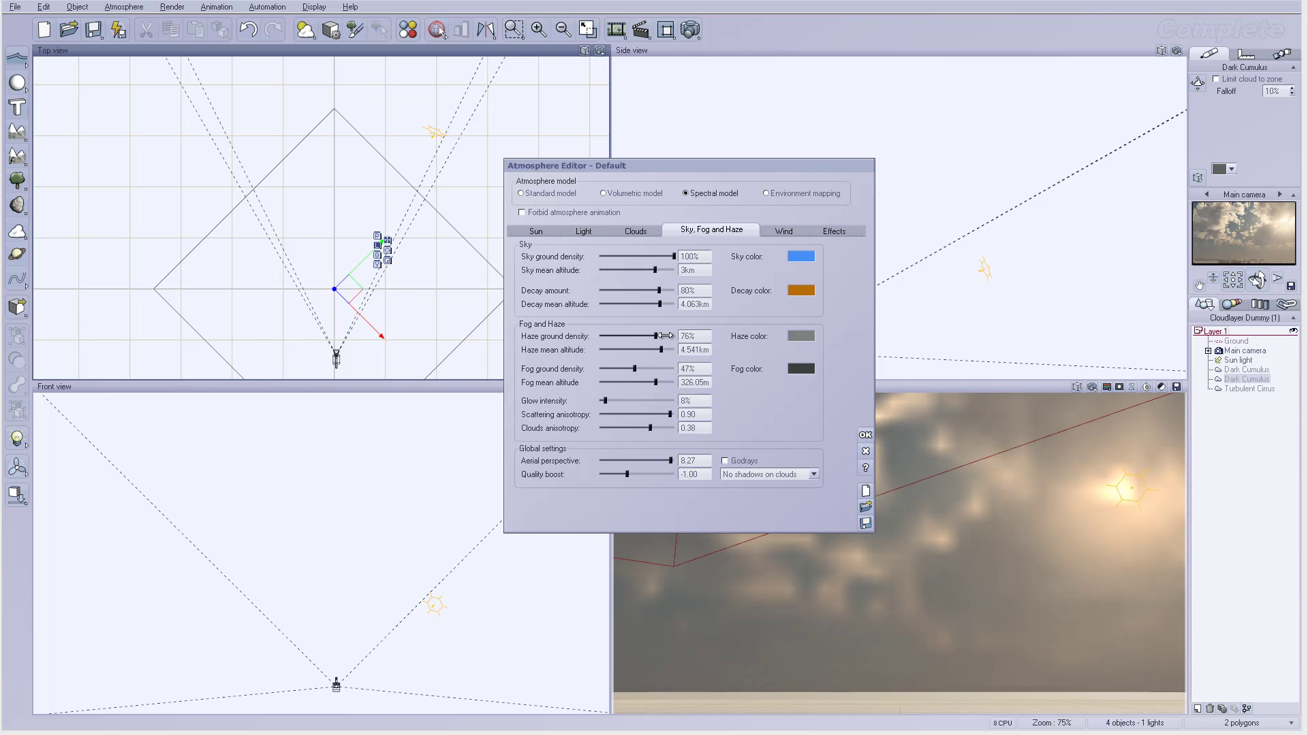
left_click_drag(665, 336, 624, 336)
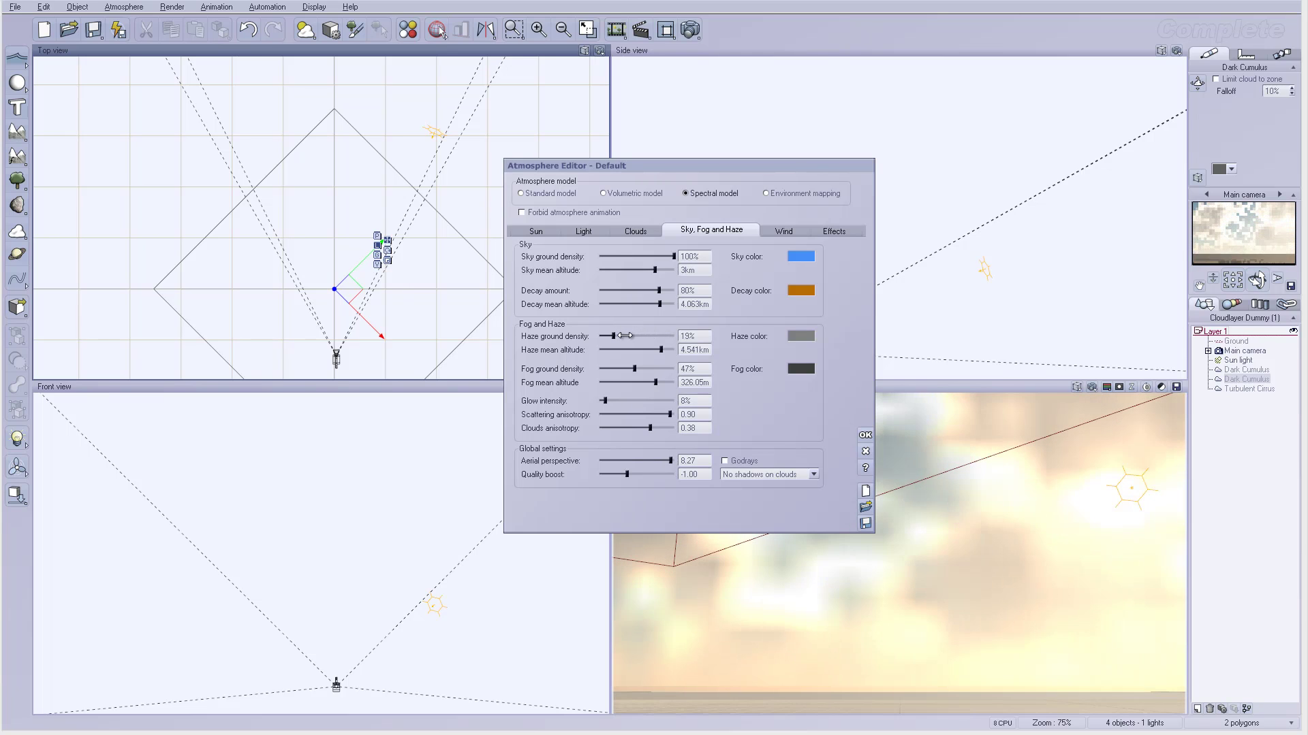
left_click_drag(624, 336, 654, 413)
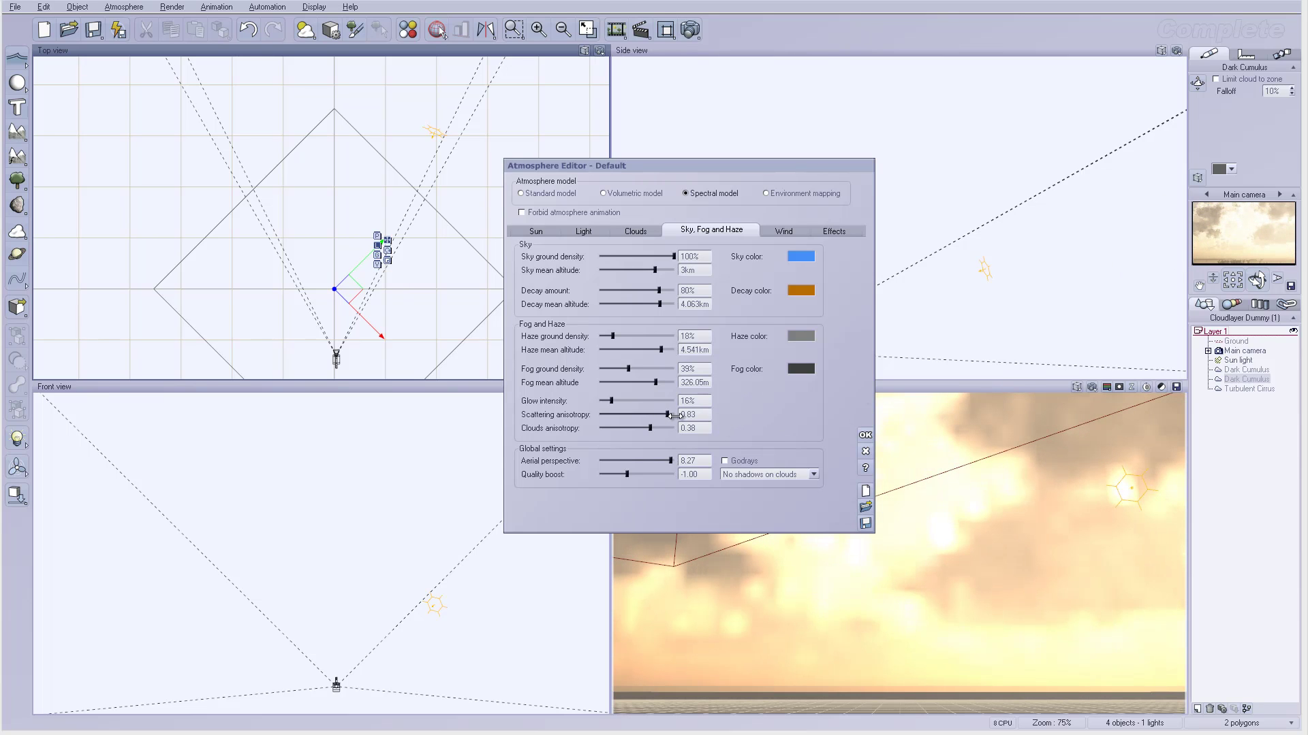
left_click_drag(674, 414, 675, 415)
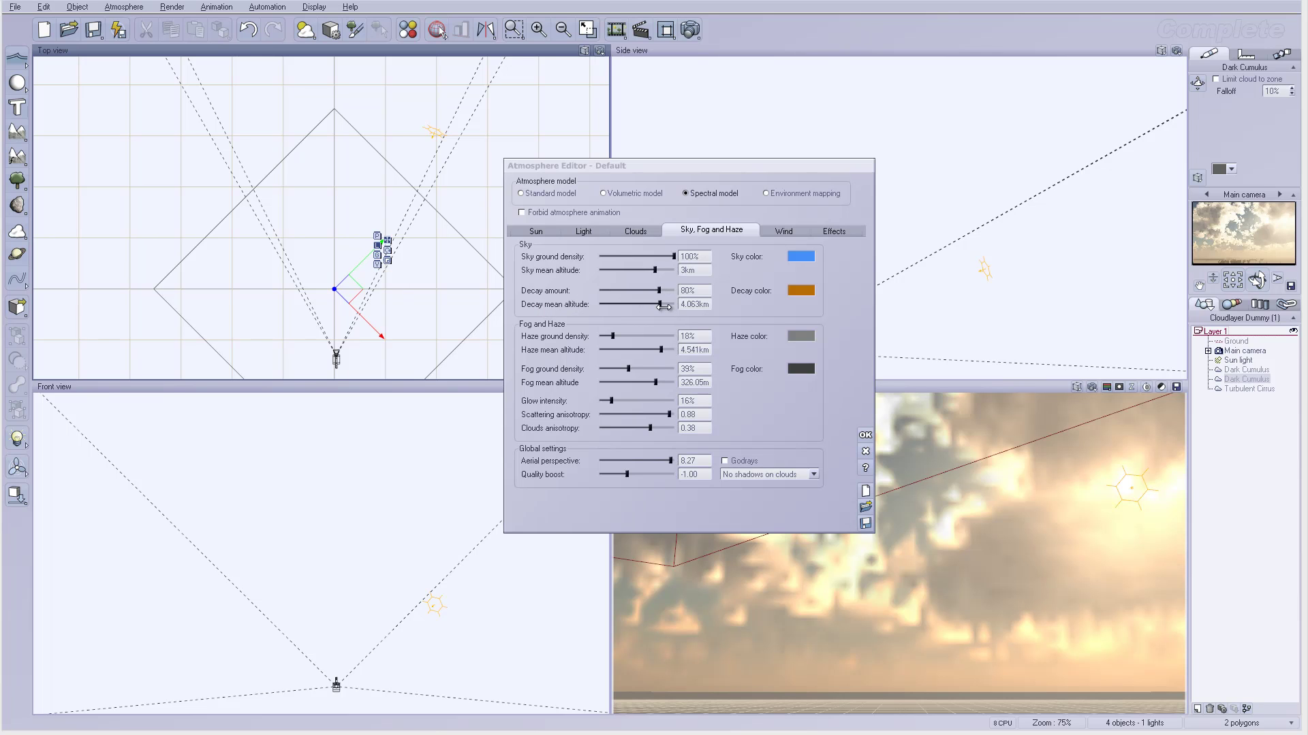
Set sky density 100%, decay 90% at 3.131 km, quality boost 0, and apply the atmosphere changes.
left_click_drag(663, 305, 661, 306)
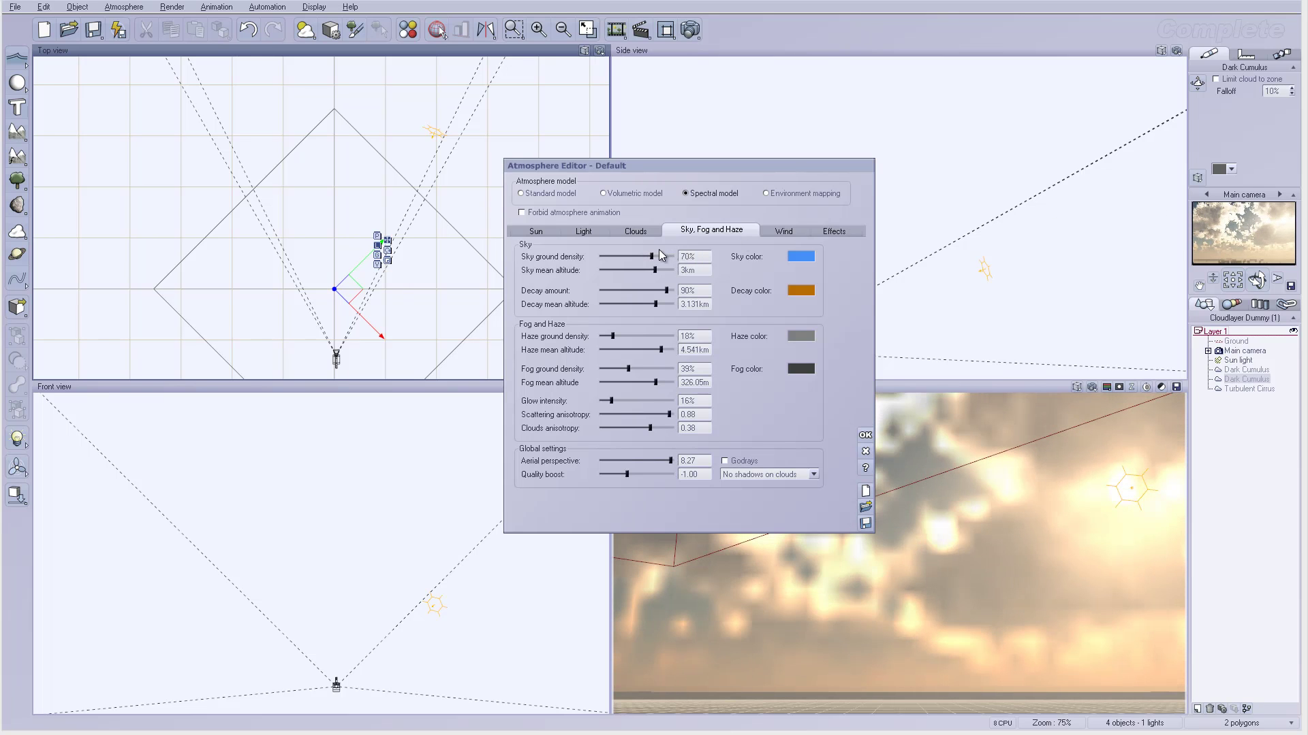
left_click_drag(656, 256, 677, 256)
left_click_drag(656, 270, 661, 271)
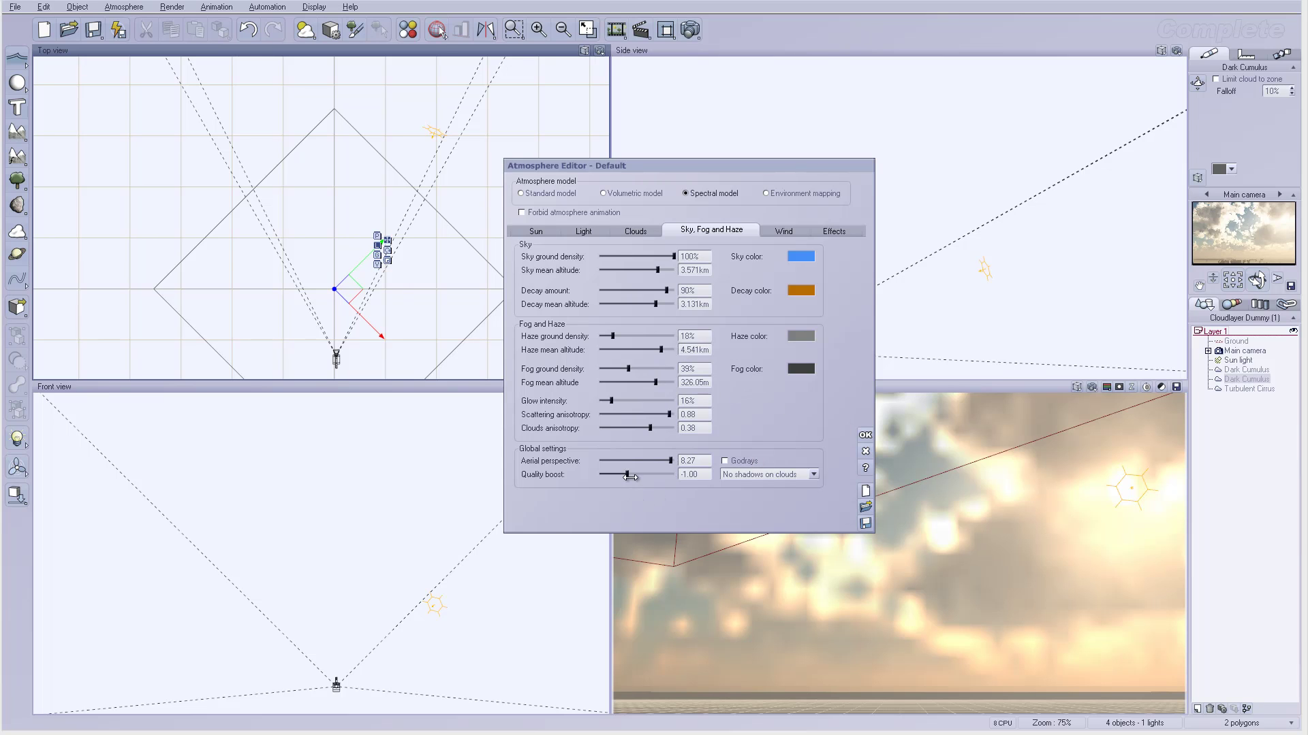
left_click_drag(627, 474, 634, 475)
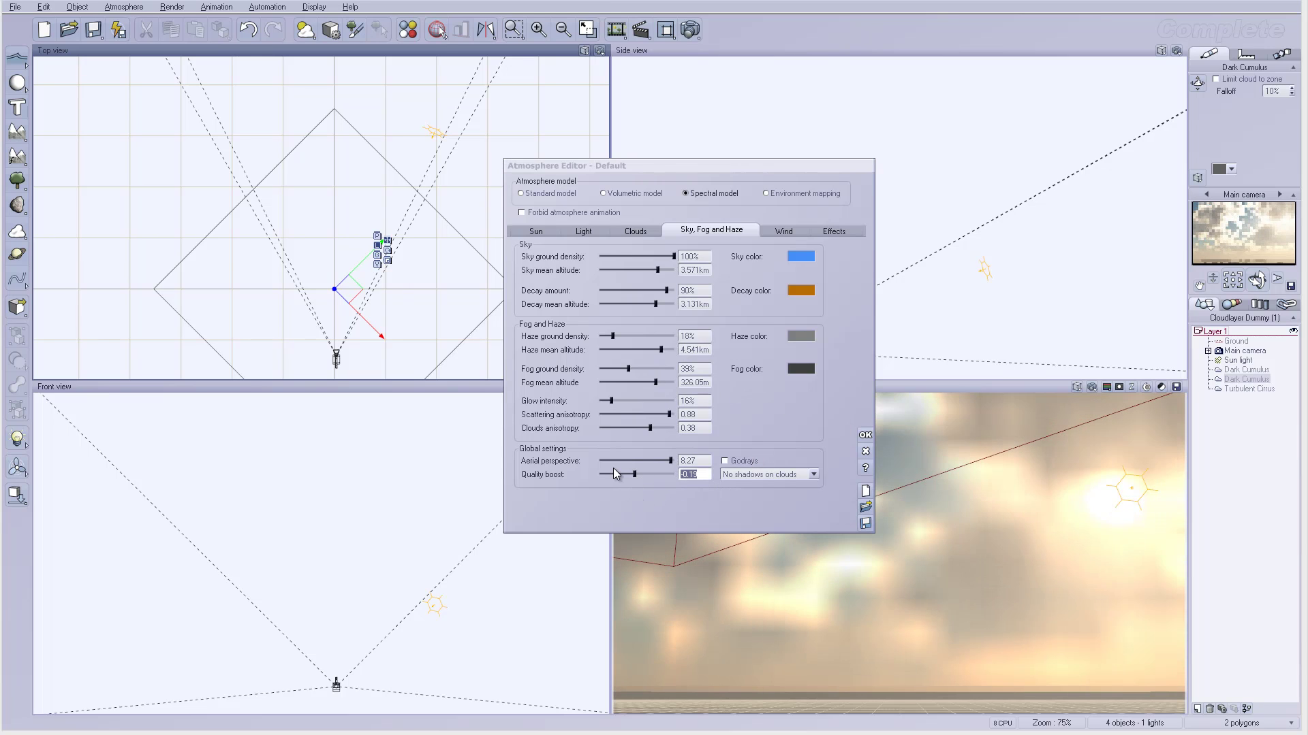
type("0")
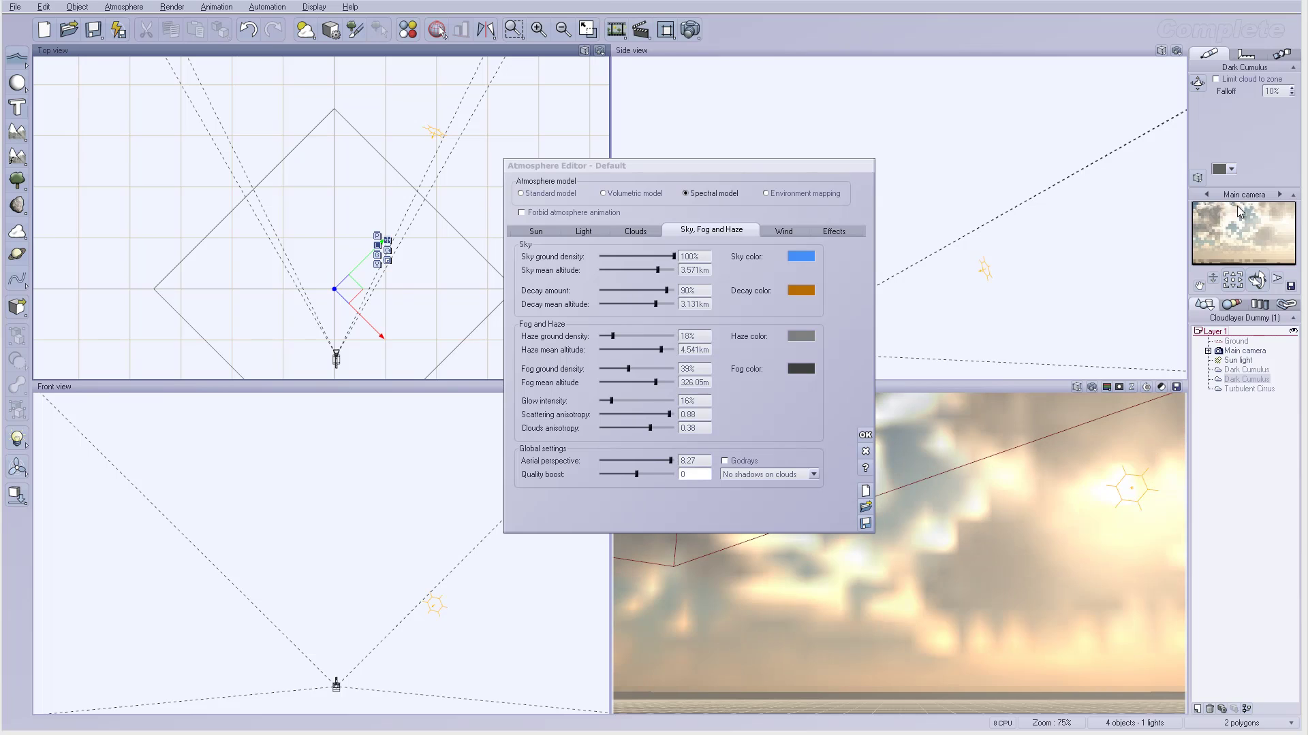
left_click(864, 436)
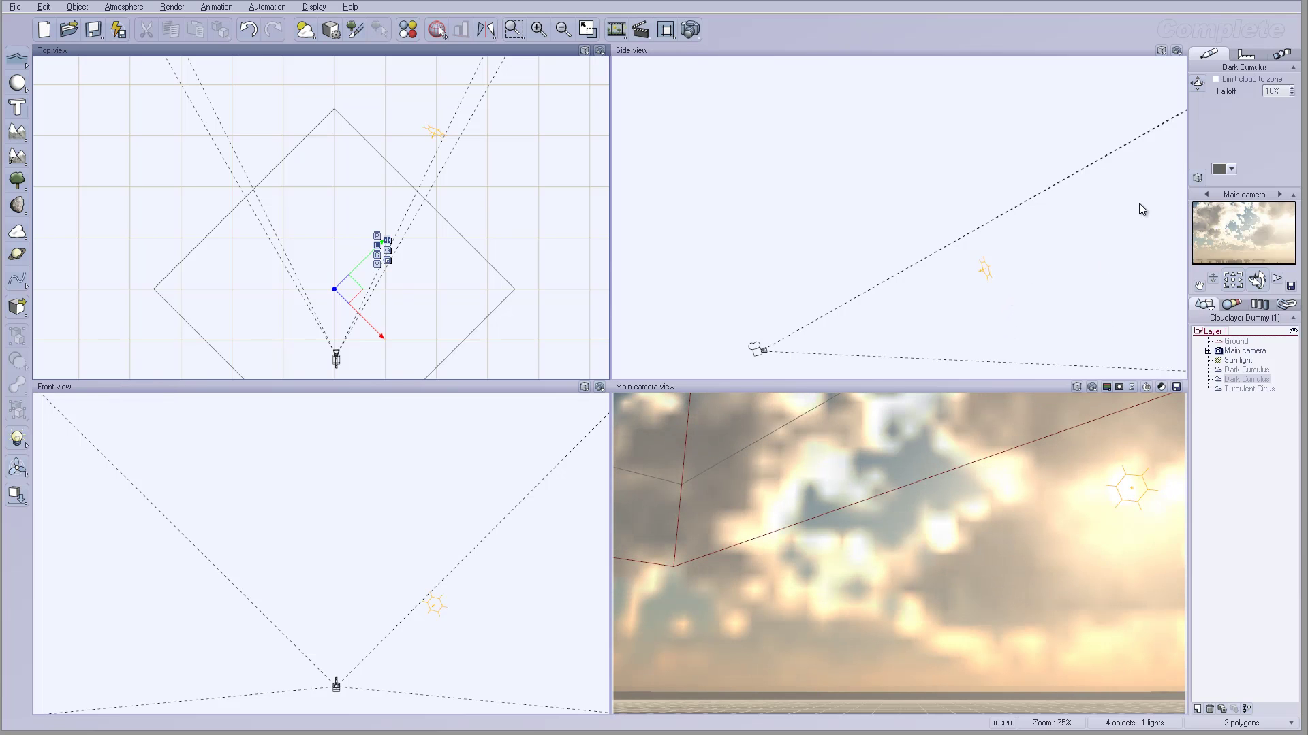
Move the sun light in the Top and Side views so it sits right of centre in the sky.
left_click(1243, 360)
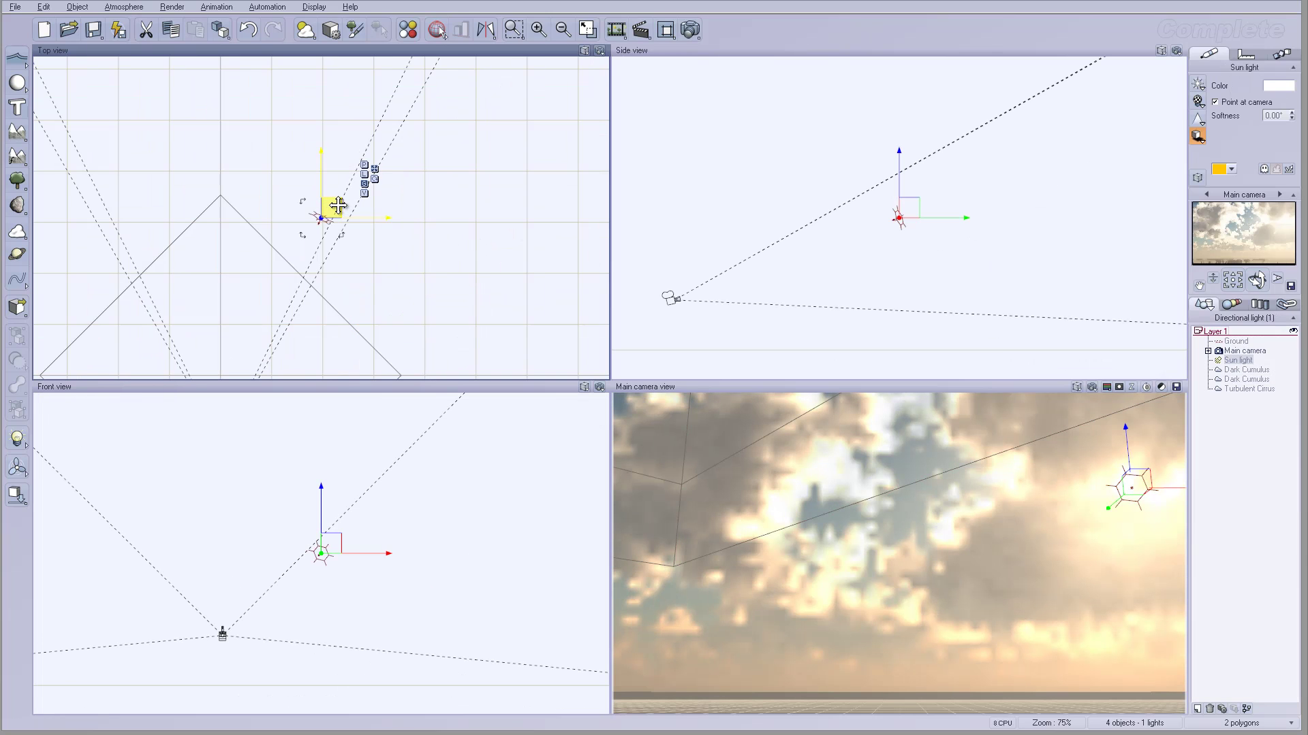
left_click_drag(338, 205, 346, 203)
mouse_move(911, 213)
left_mouse_down()
mouse_move(914, 236)
mouse_move(917, 217)
left_mouse_up()
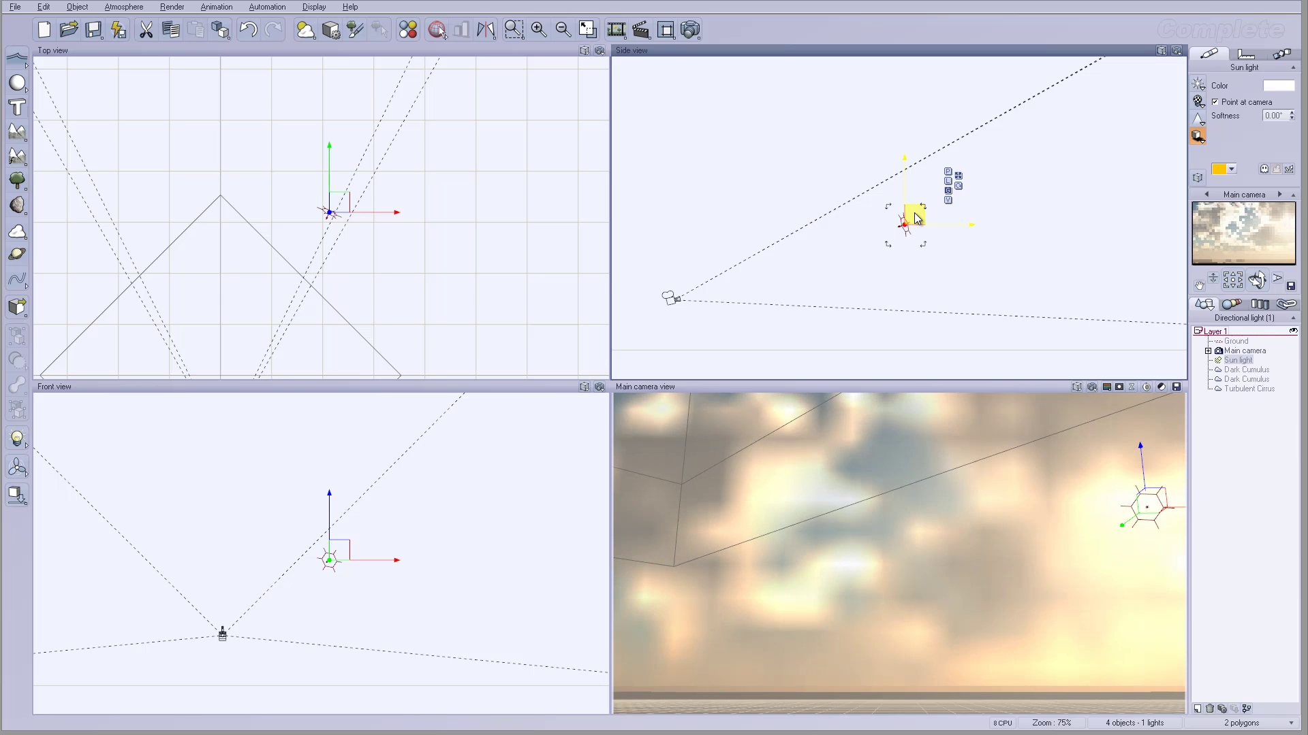
left_click_drag(342, 206, 295, 202)
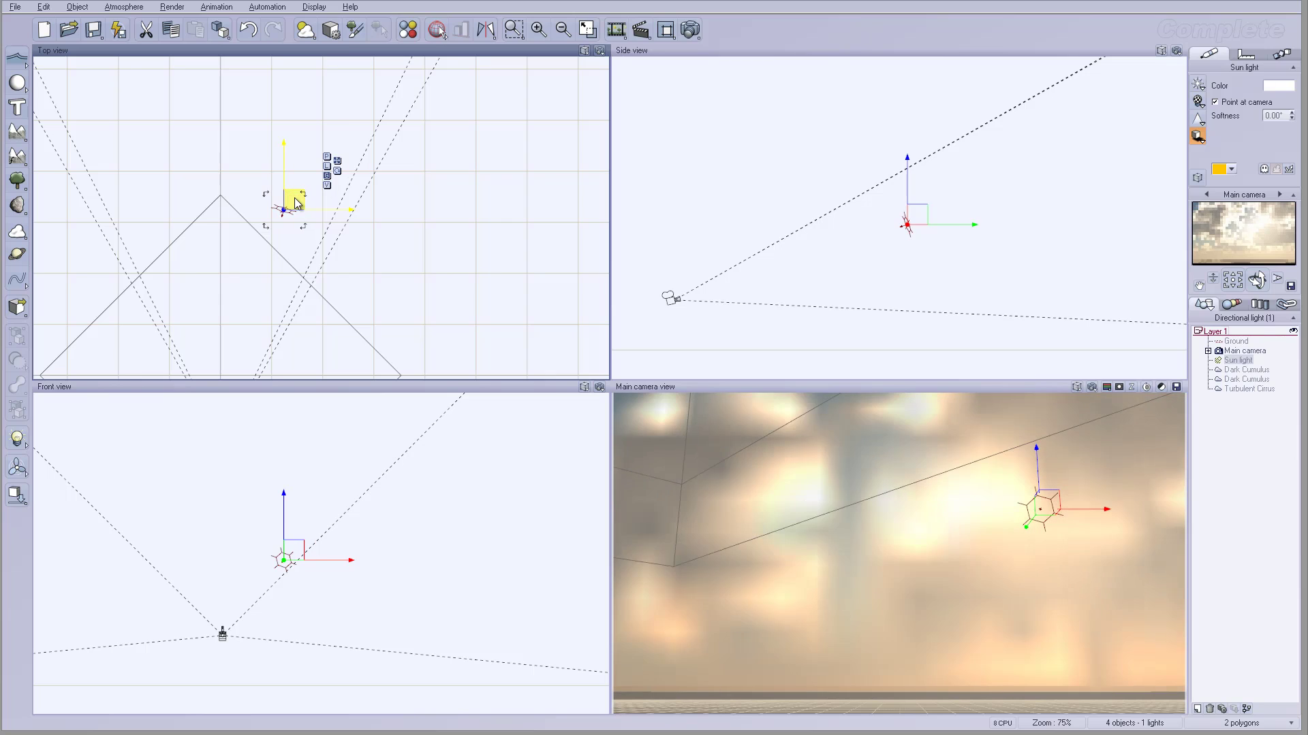
Drag the second Dark Cumulus layer up-left over the camera in the Top view.
left_click(1251, 372)
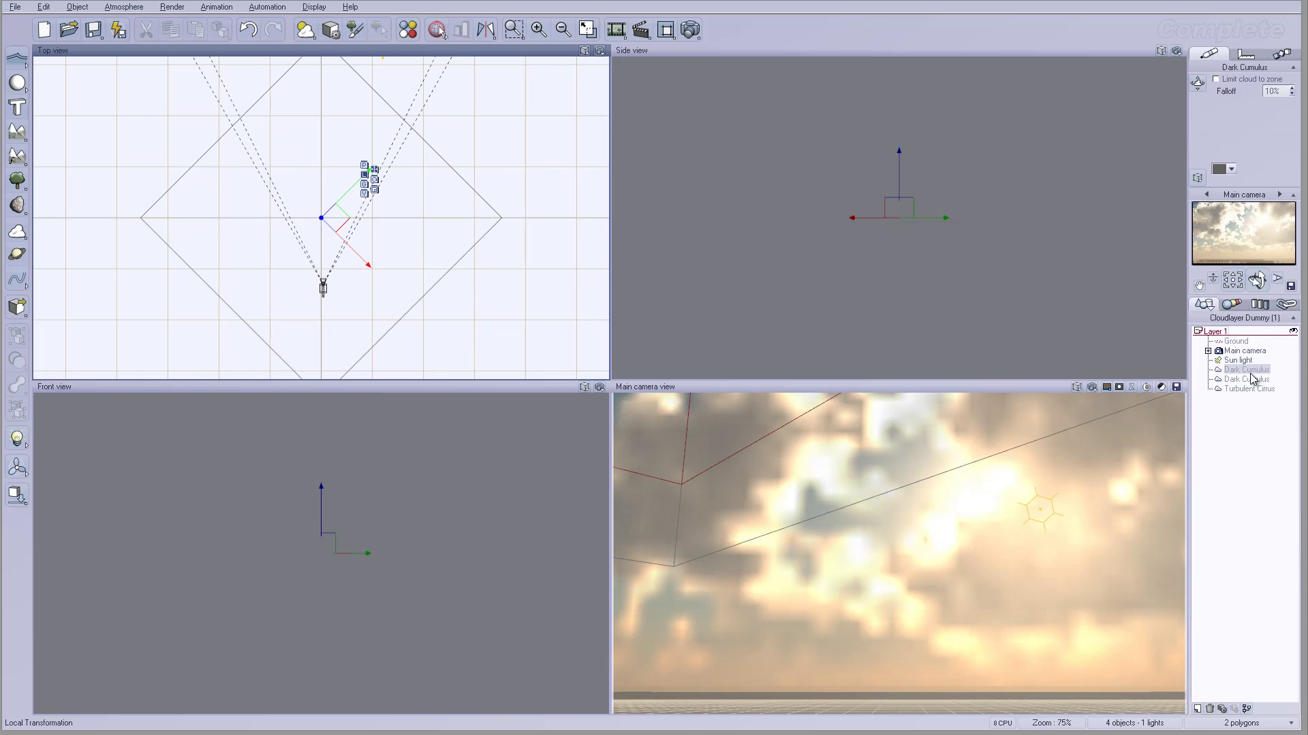
left_click(1245, 380)
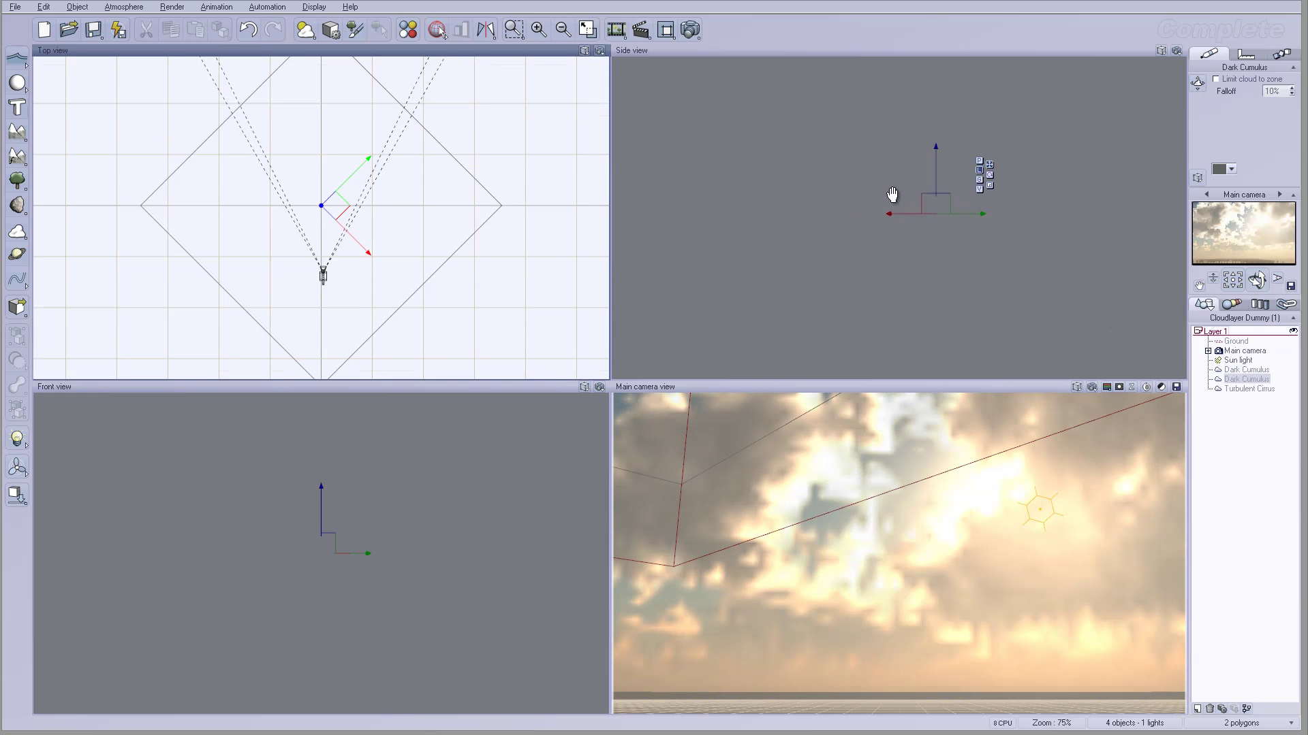
scroll(889, 201, "down", 6)
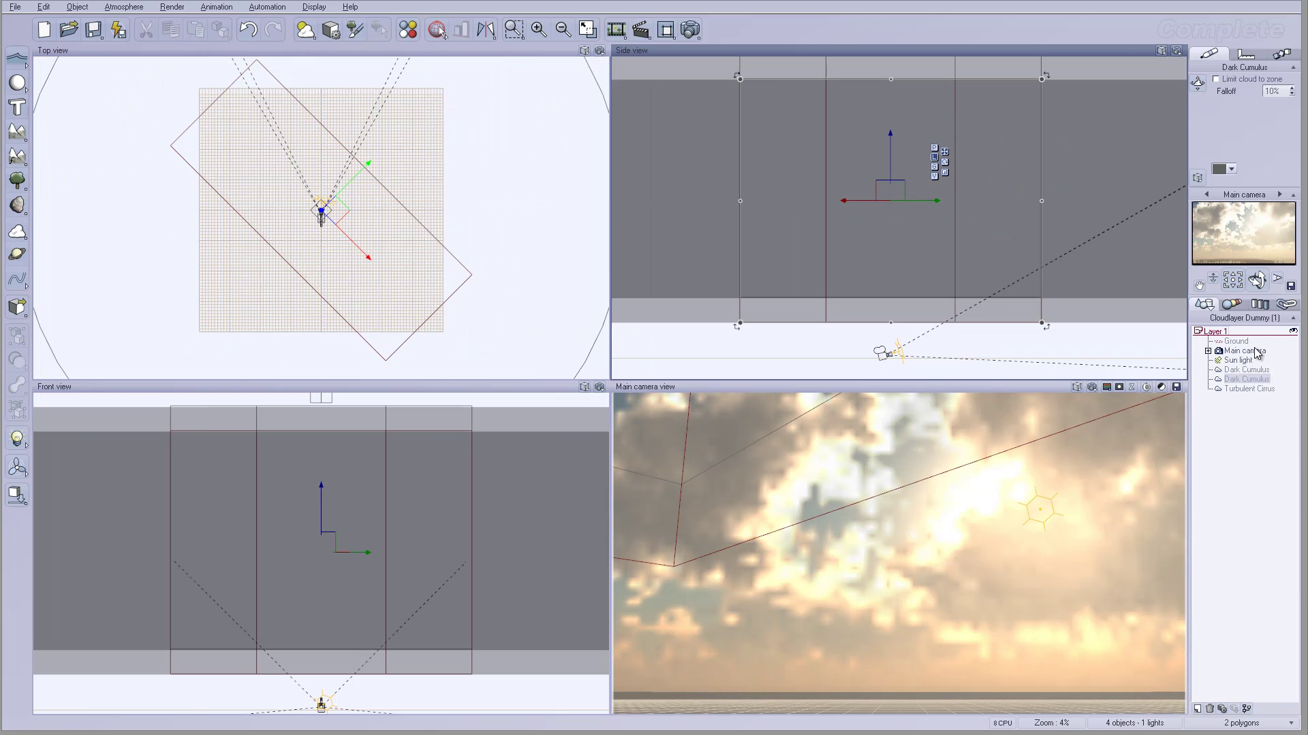
left_click(1248, 371)
left_click(1248, 379)
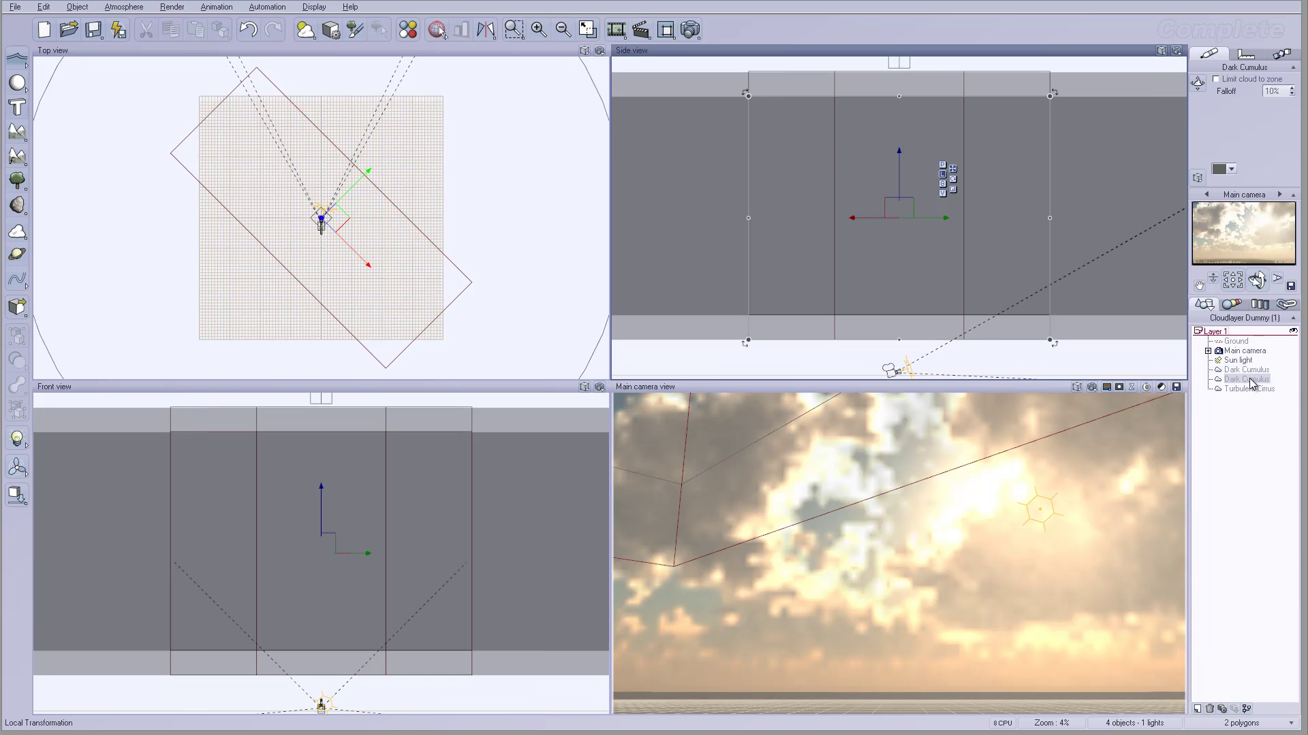
left_click(320, 207)
left_click_drag(320, 207, 391, 219)
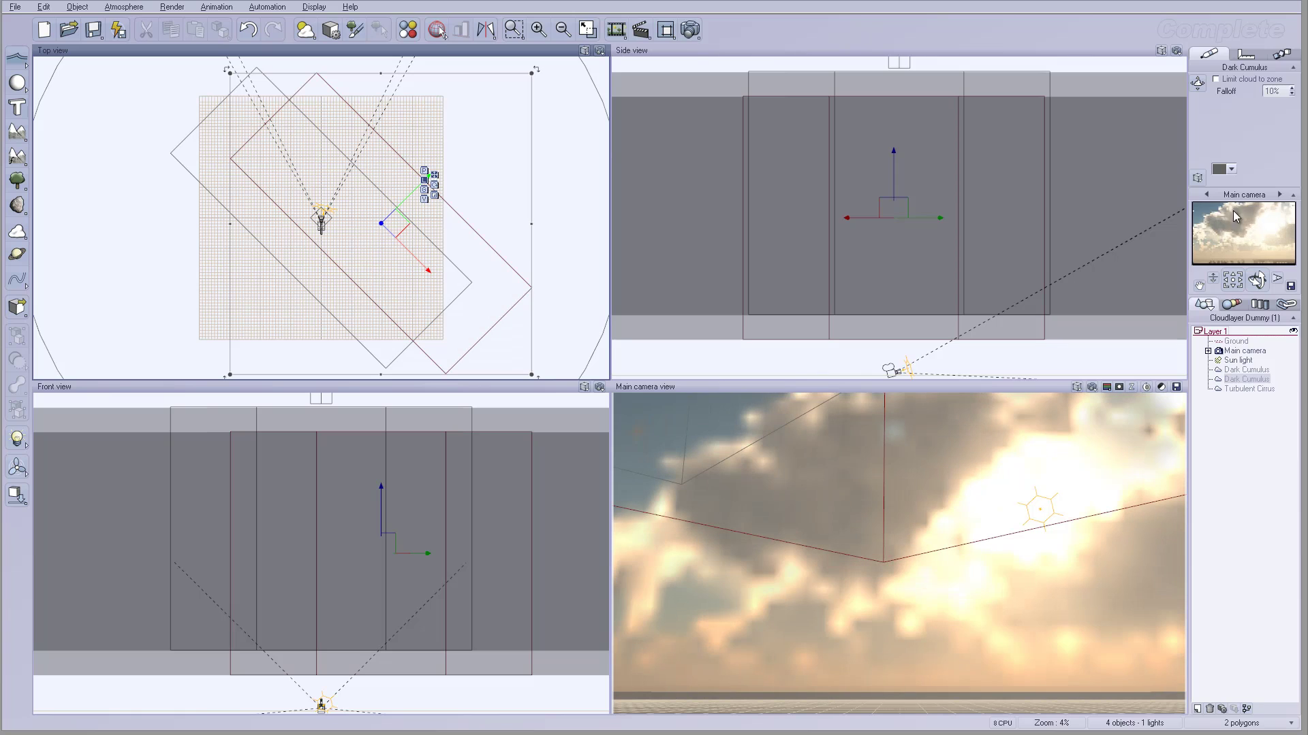
Drag the first Dark Cumulus layer up-left so dark clouds fill the upper camera view.
left_click(1246, 370)
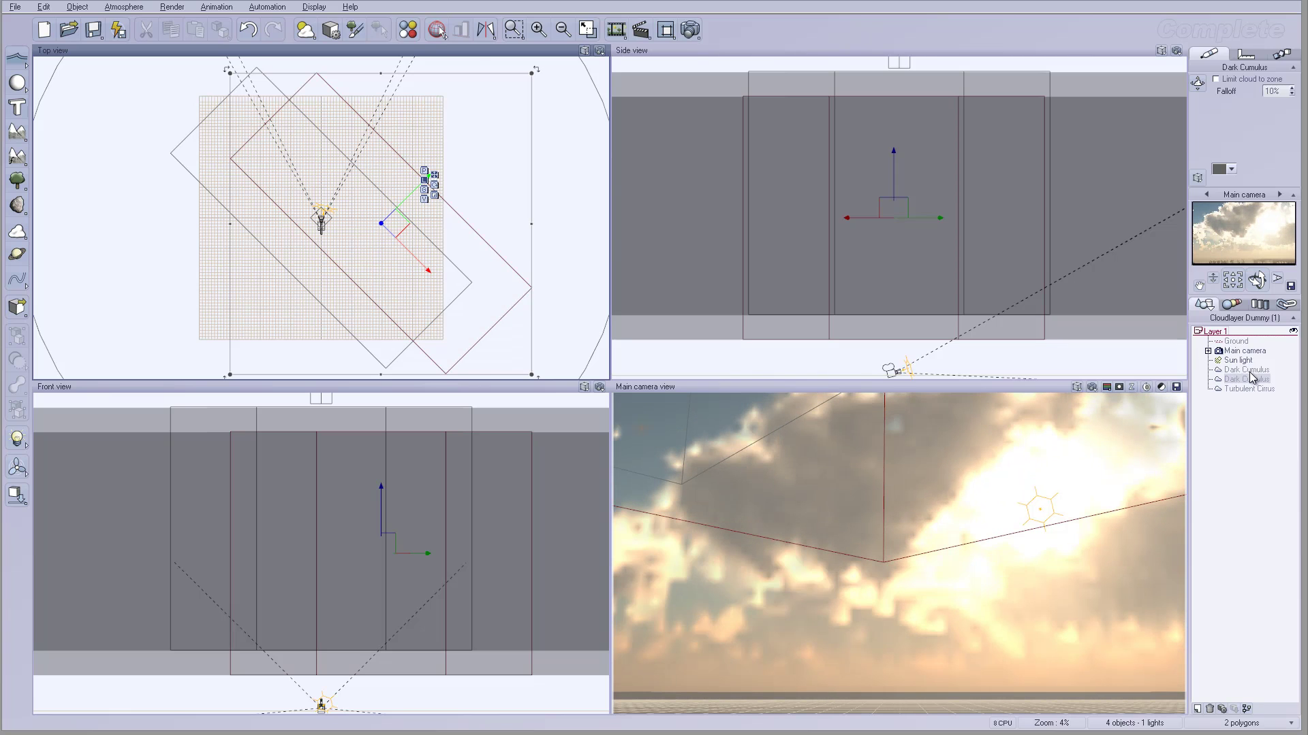
left_click_drag(338, 217, 203, 236)
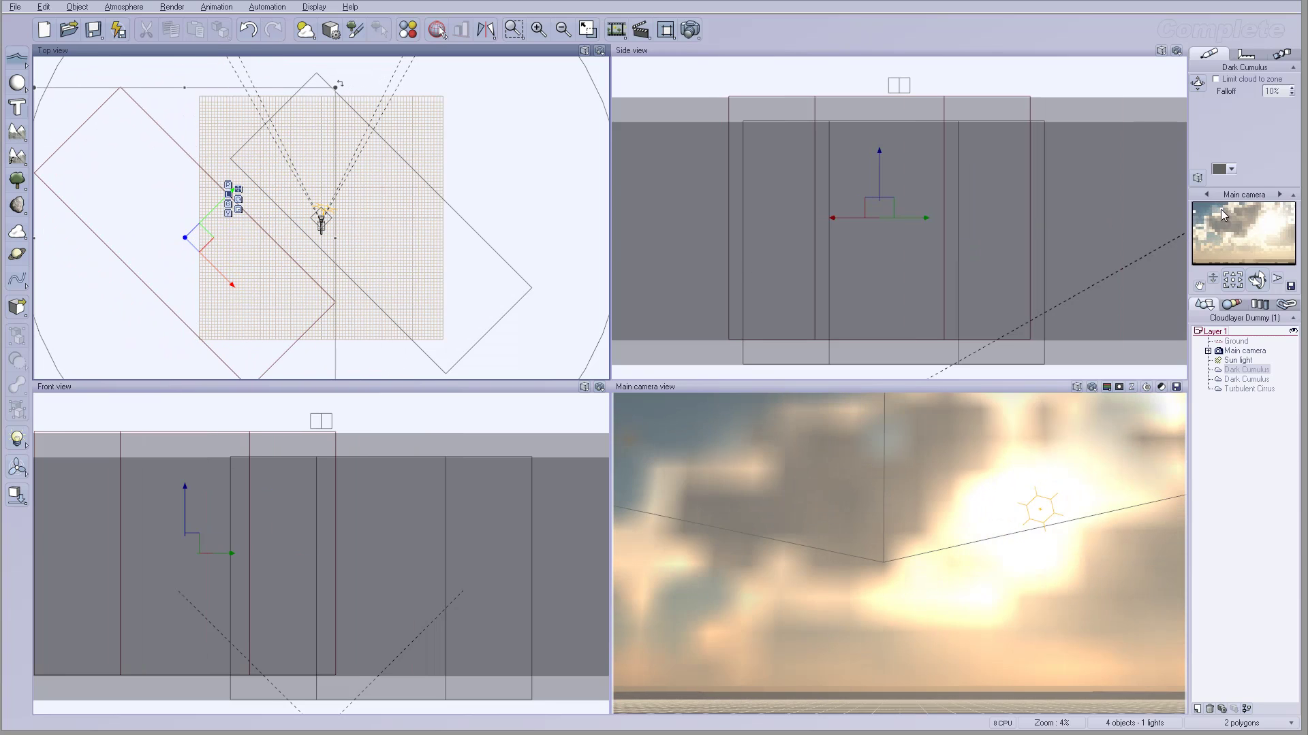
right_click_drag(366, 221, 542, 199)
left_click_drag(385, 215, 357, 189)
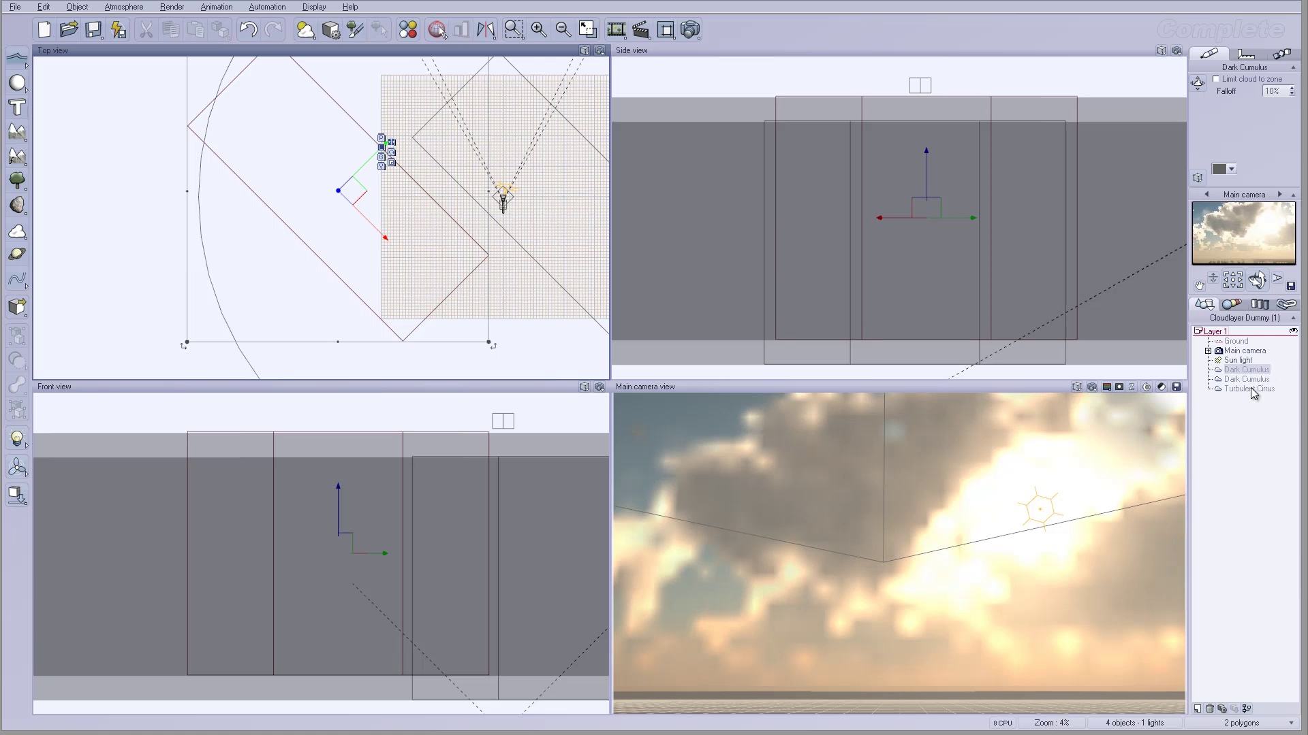
left_click(691, 30)
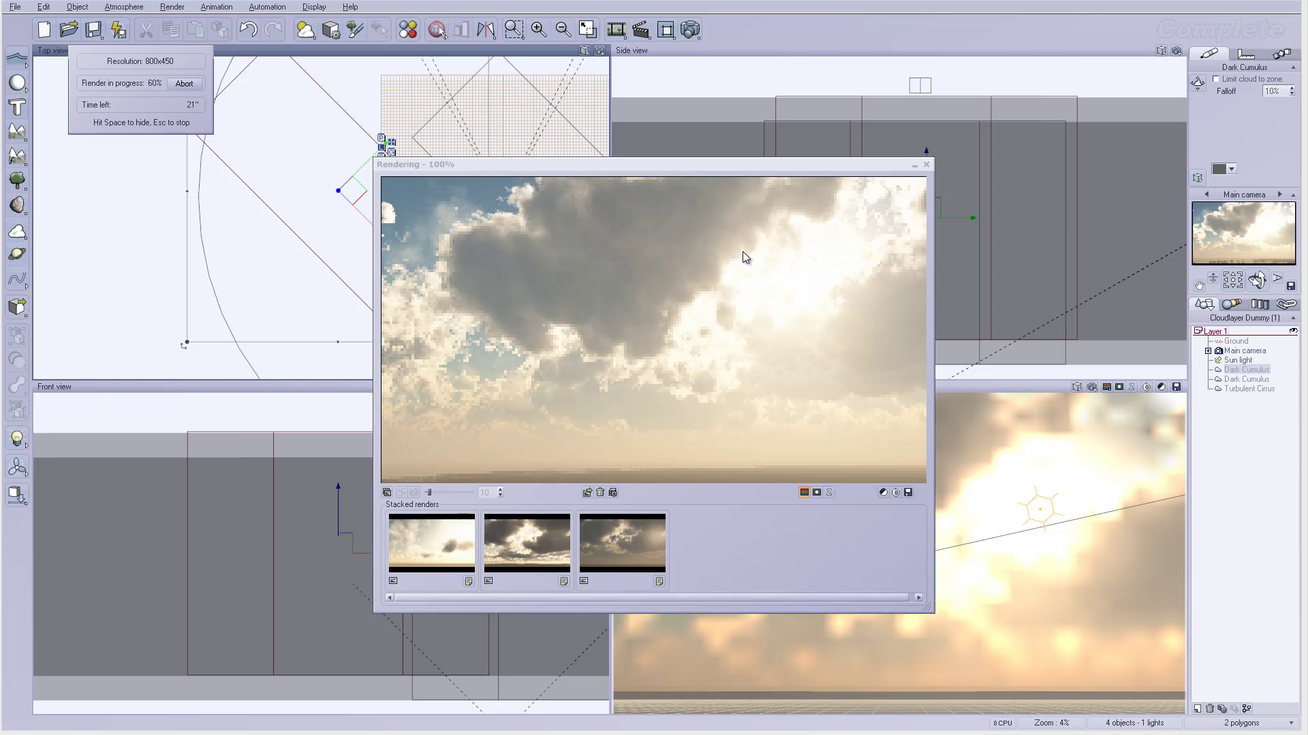
left_click(926, 165)
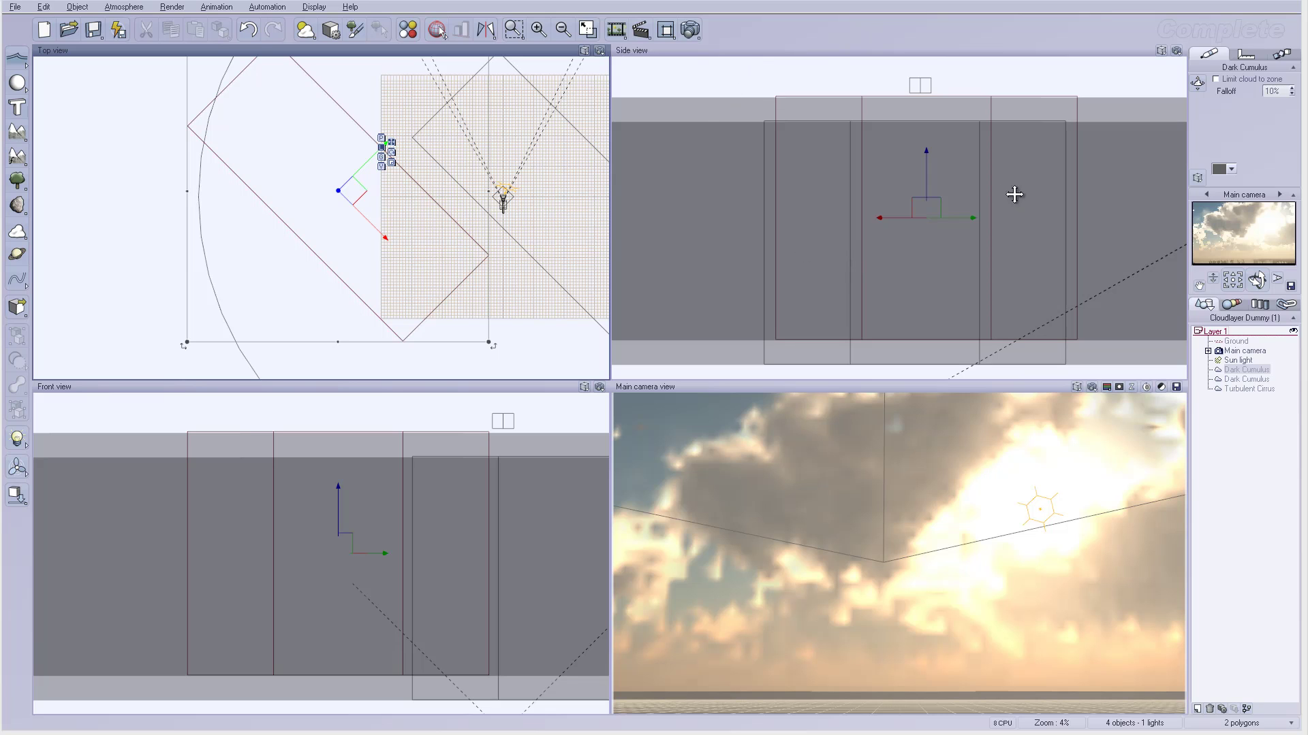
Choose the Final quality preset and 1920x1080 output resolution in Render Options.
left_click(687, 29)
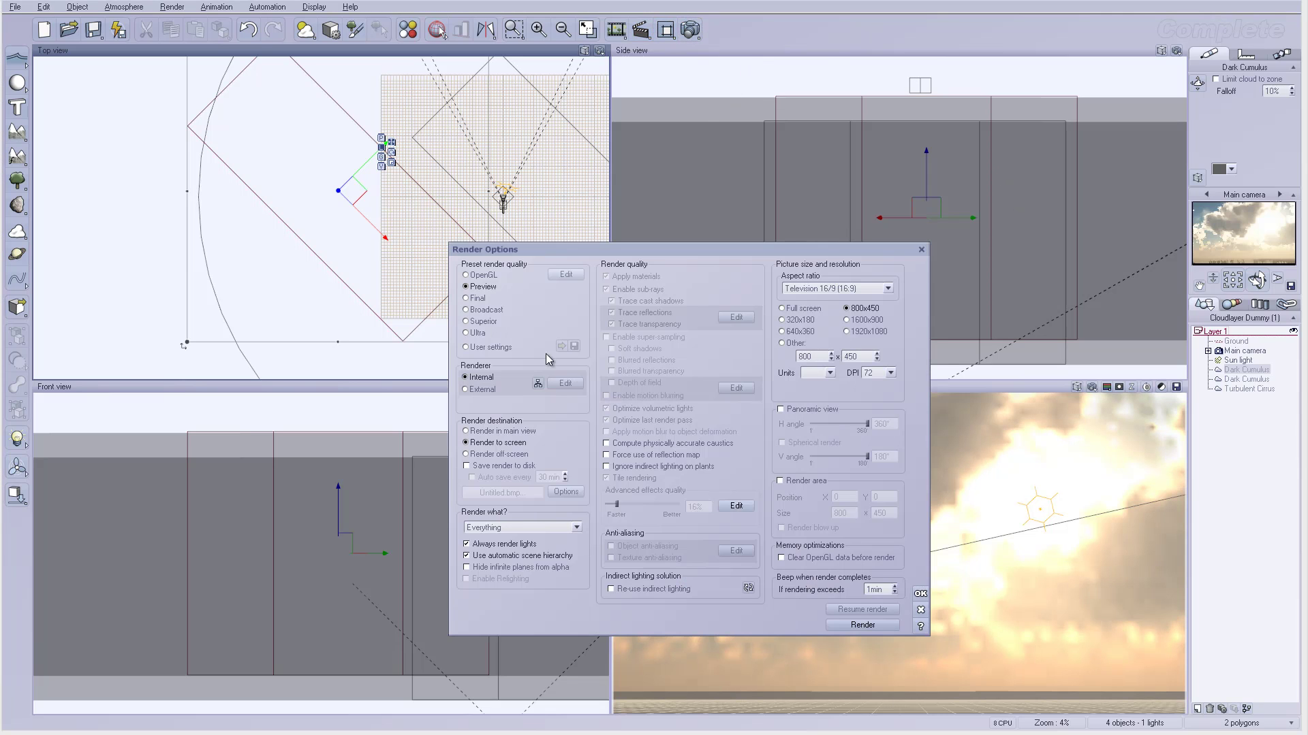
left_click(468, 299)
left_click(848, 332)
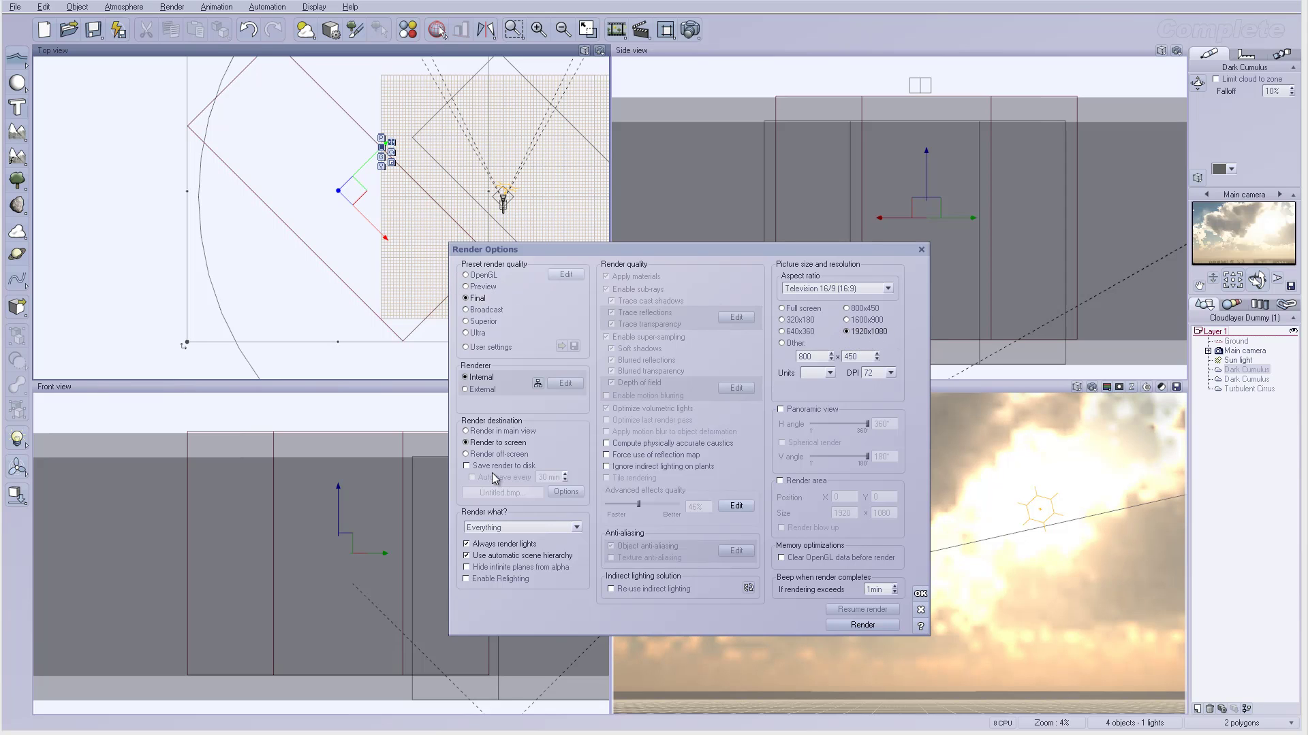
left_click(921, 593)
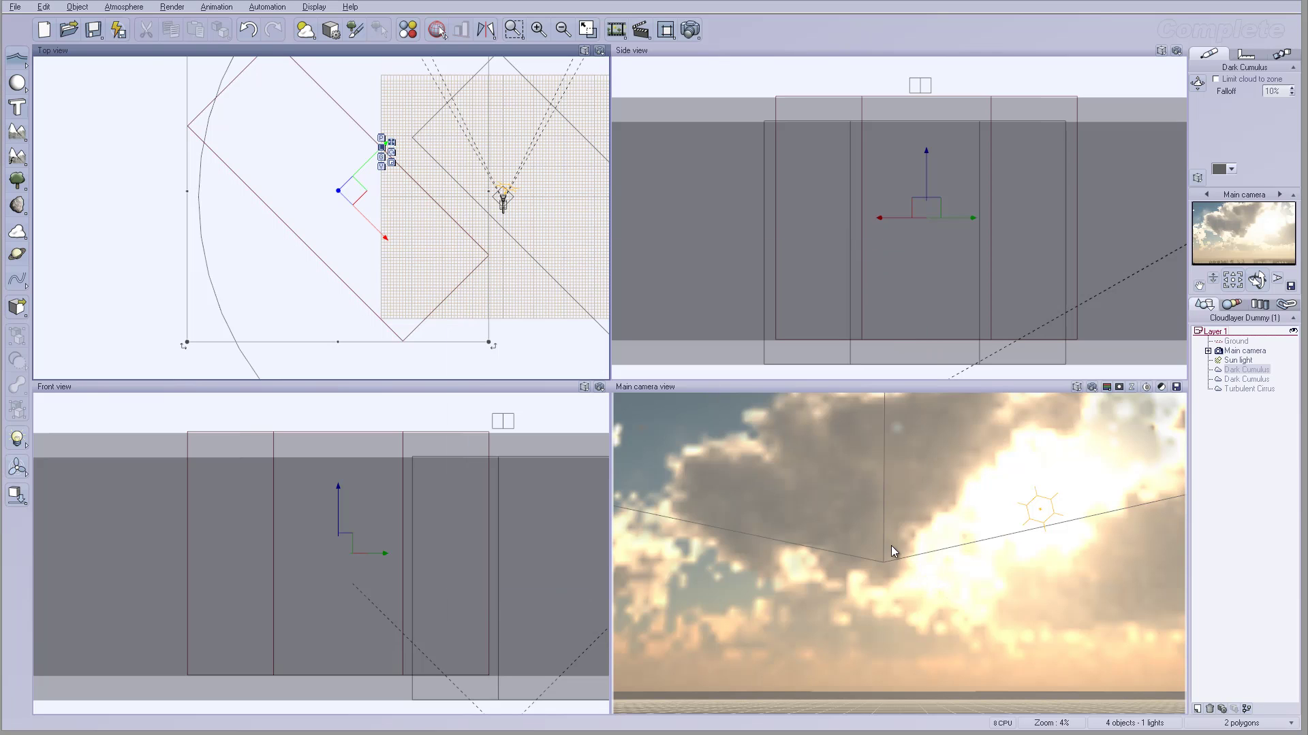
Review the atmosphere Light settings, then launch the final 1920x1080 render with Ctrl+F9.
left_click(124, 7)
left_click(119, 65)
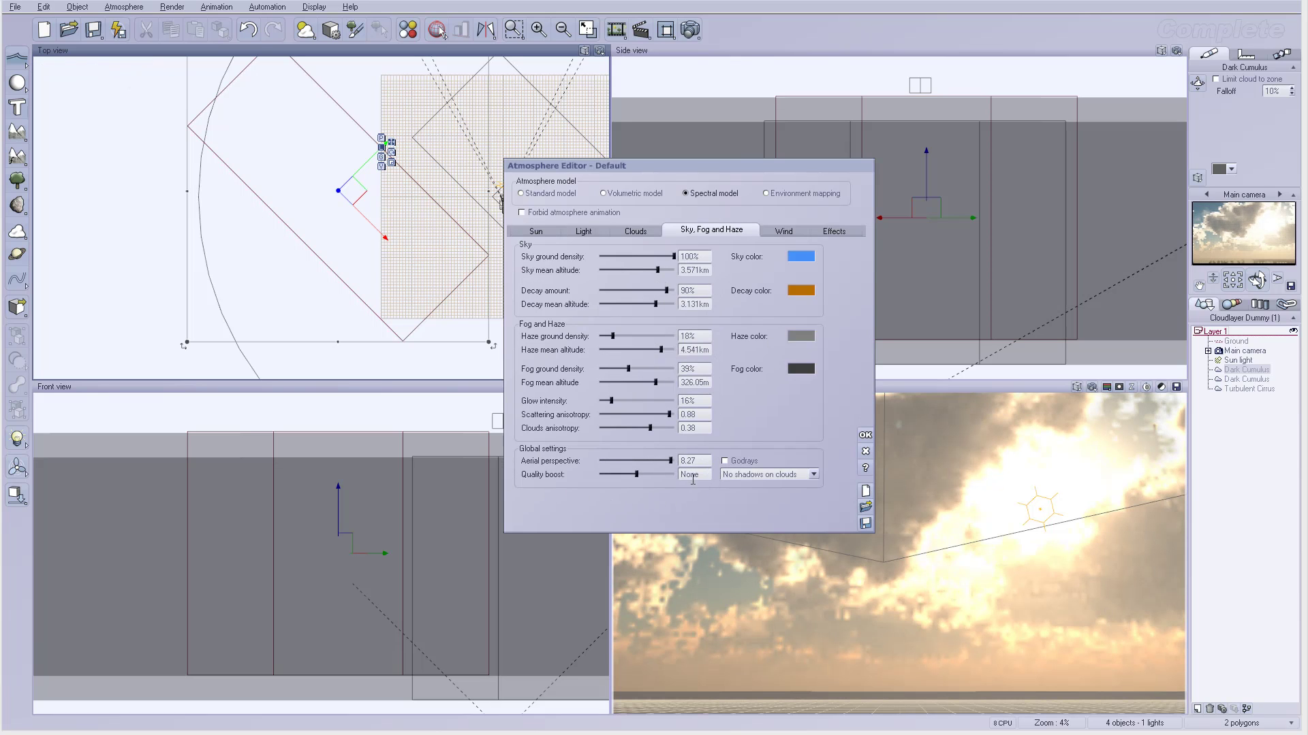
left_click(583, 231)
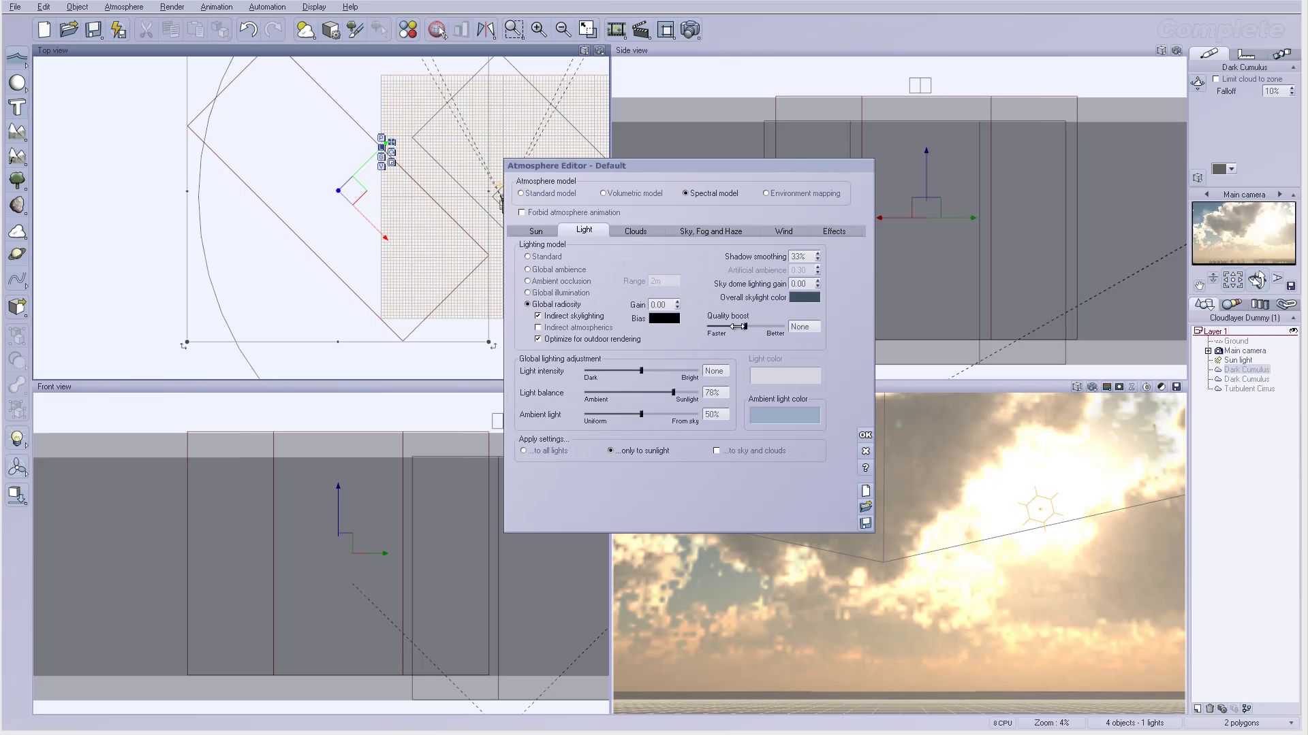
left_click(865, 436)
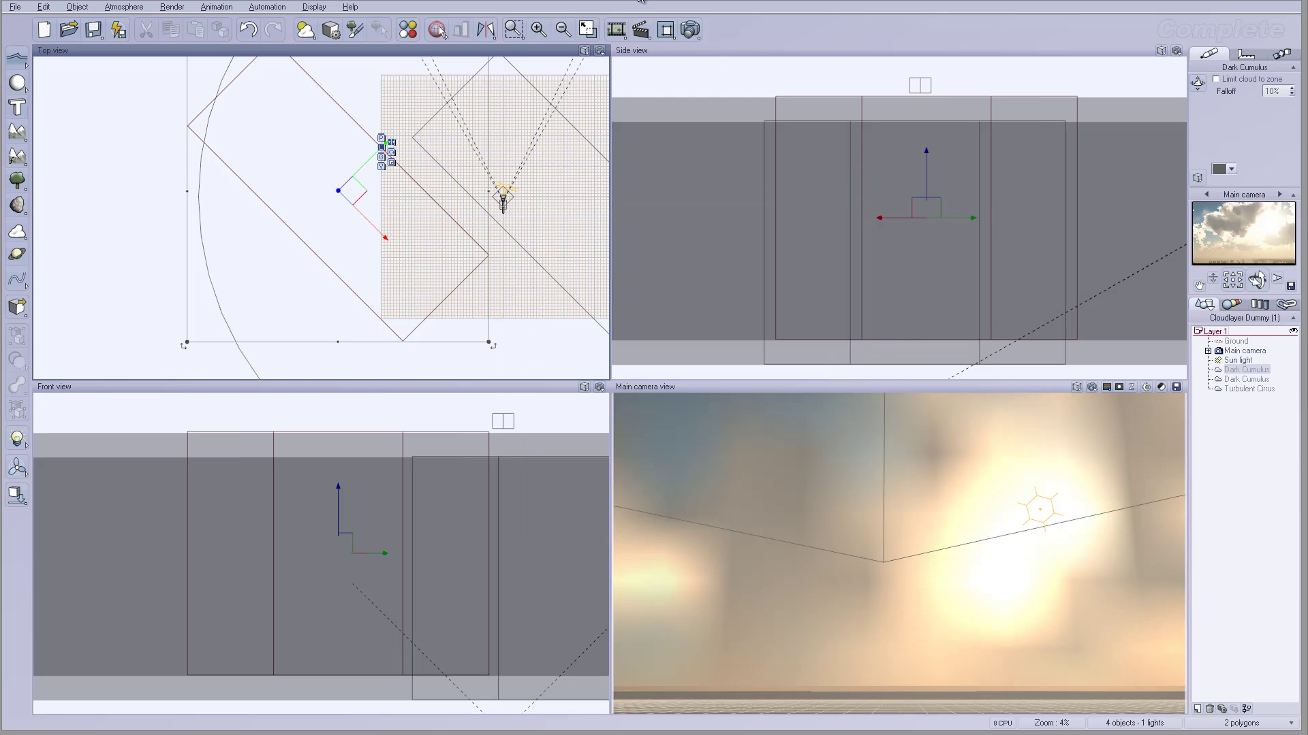
key("ctrl+F9")
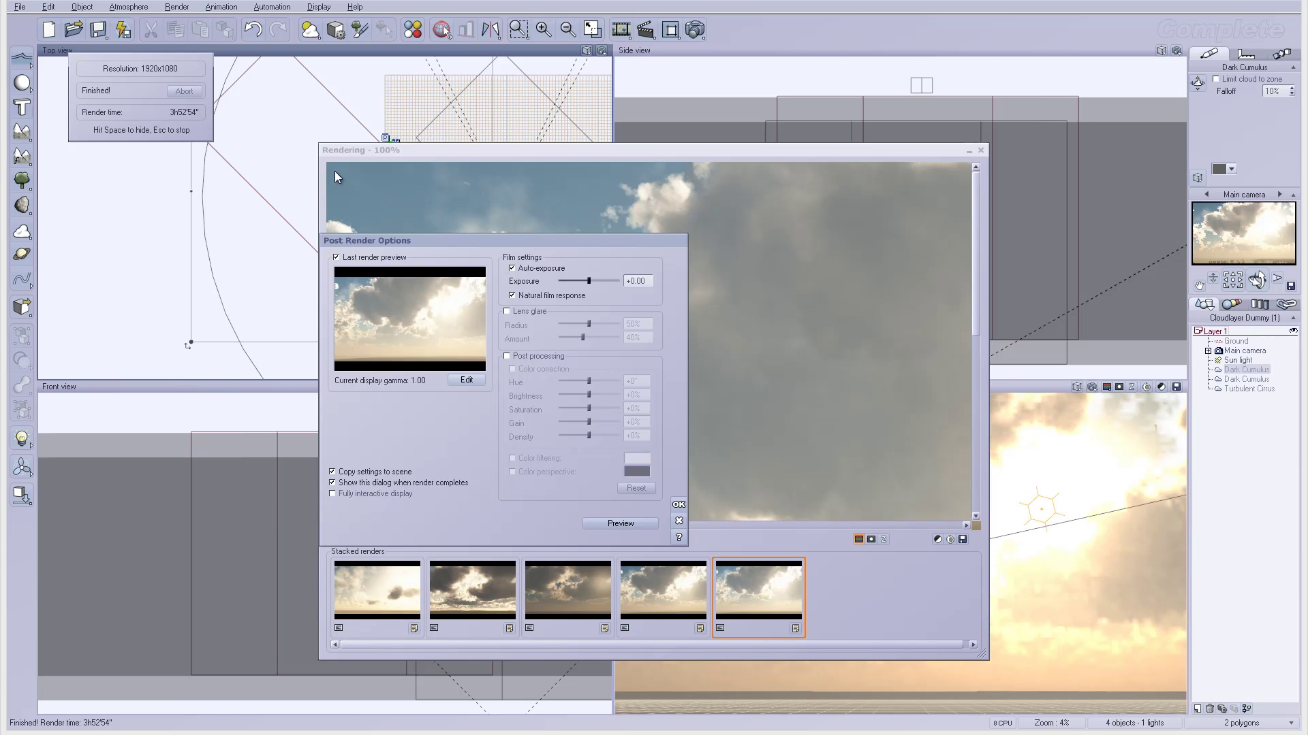
Close Post Render Options and scroll around the finished cloudy-sky render to inspect it.
left_click(679, 505)
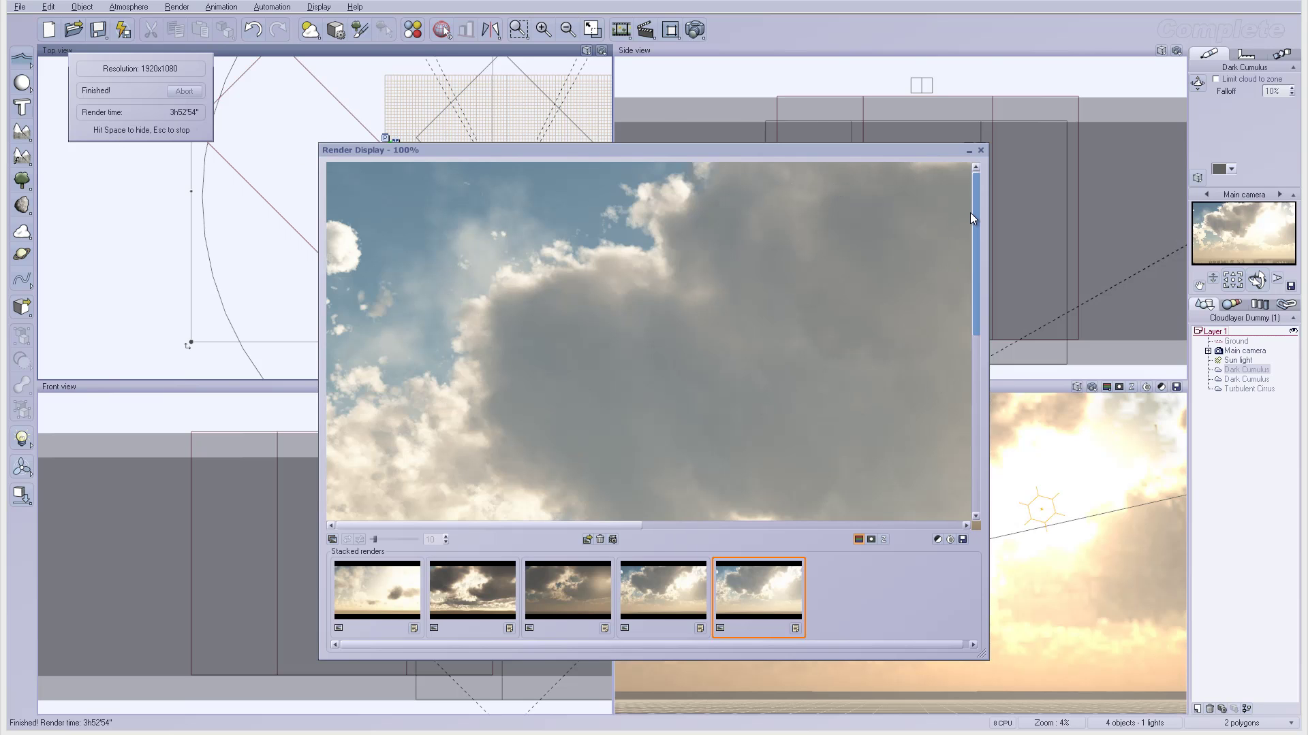
mouse_move(972, 217)
left_mouse_down()
mouse_move(969, 379)
mouse_move(971, 218)
left_mouse_up()
mouse_move(620, 529)
left_mouse_down()
mouse_move(940, 528)
mouse_move(619, 507)
left_mouse_up()
left_click_drag(974, 256, 972, 222)
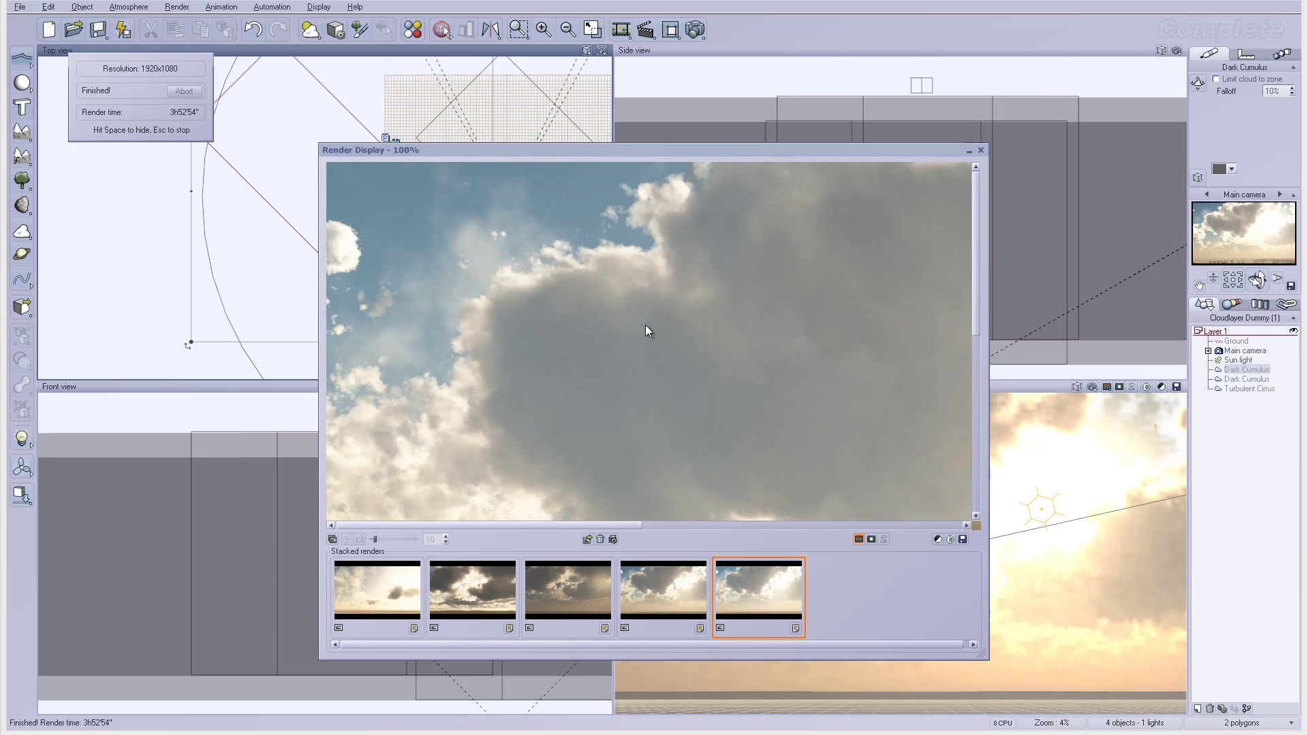